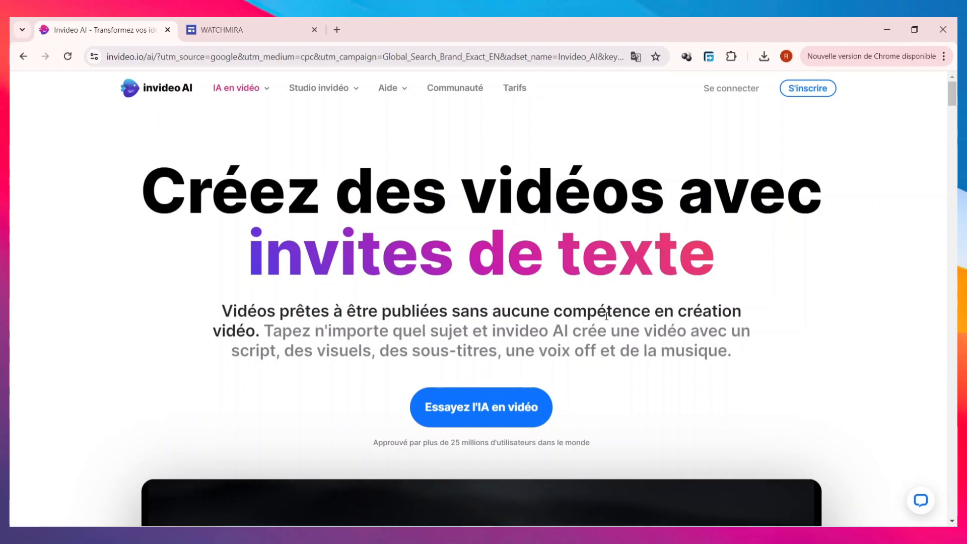
# Look over the invideo AI home page, close the WATCHMIRA page, and open the sign-up page.
pyautogui.scroll(-1, 615, 380)
pyautogui.scroll(-5, 613, 376)
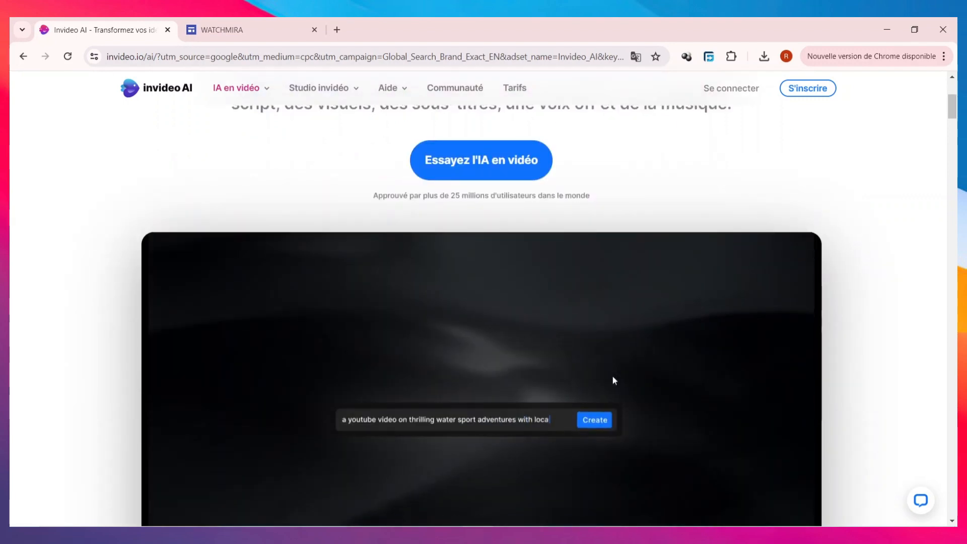
pyautogui.scroll(-7, 612, 376)
pyautogui.scroll(12, 608, 378)
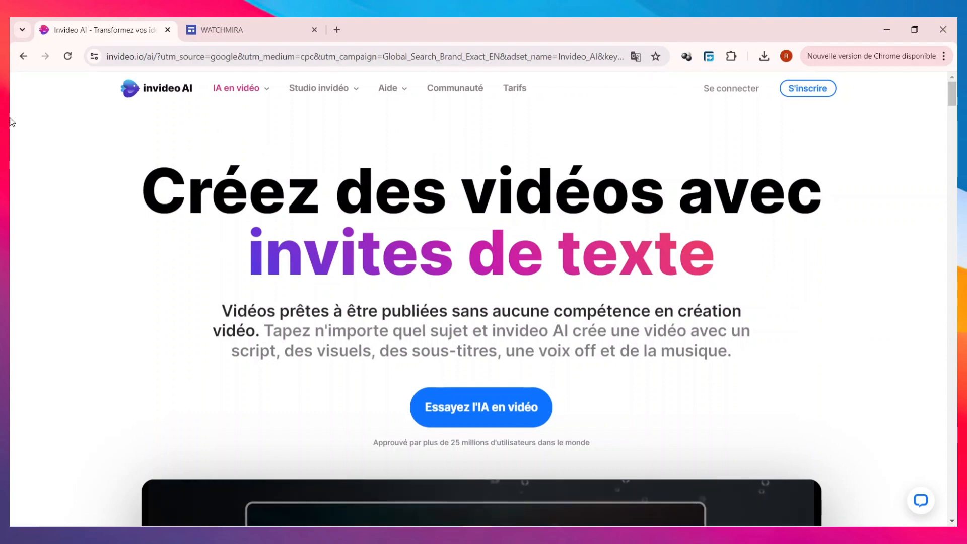
pyautogui.click(314, 30)
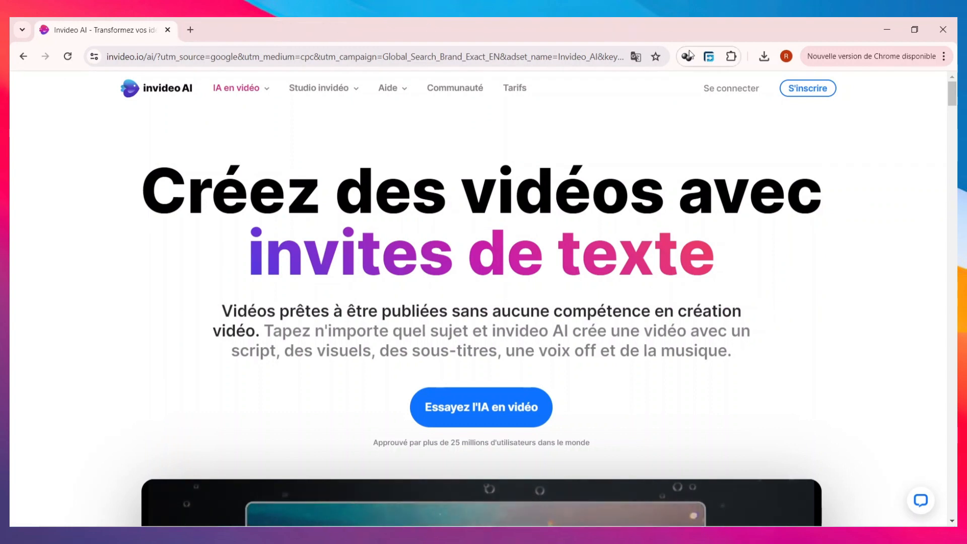
pyautogui.click(806, 90)
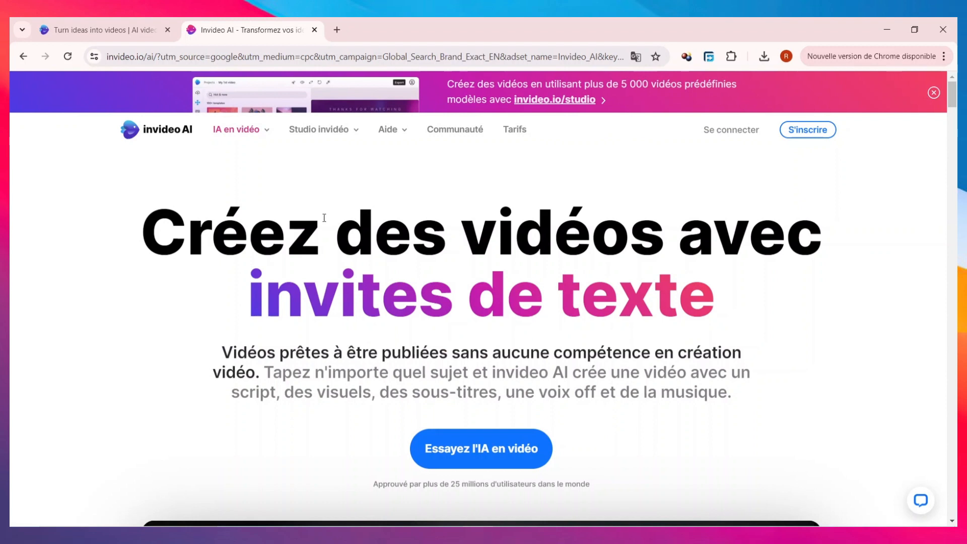
# Open the "Éditeur de vidéo YouTube" tool page and examine its demo preview and ratings section.
pyautogui.moveTo(204, 140)
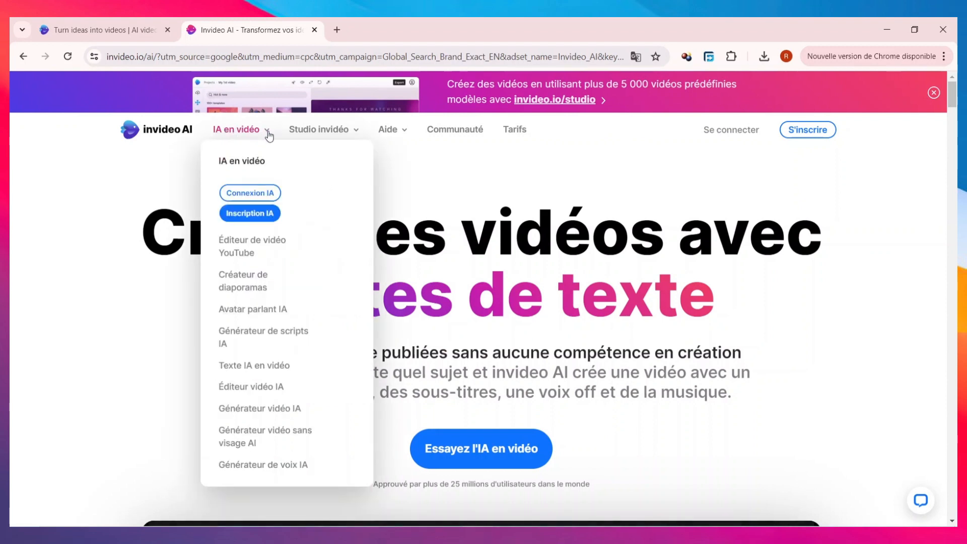
pyautogui.moveTo(322, 132)
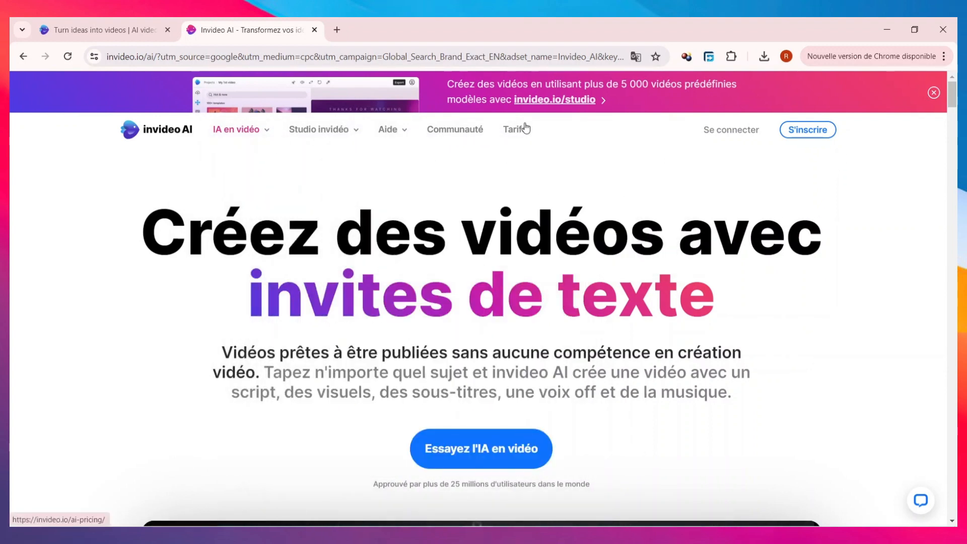
pyautogui.moveTo(248, 133)
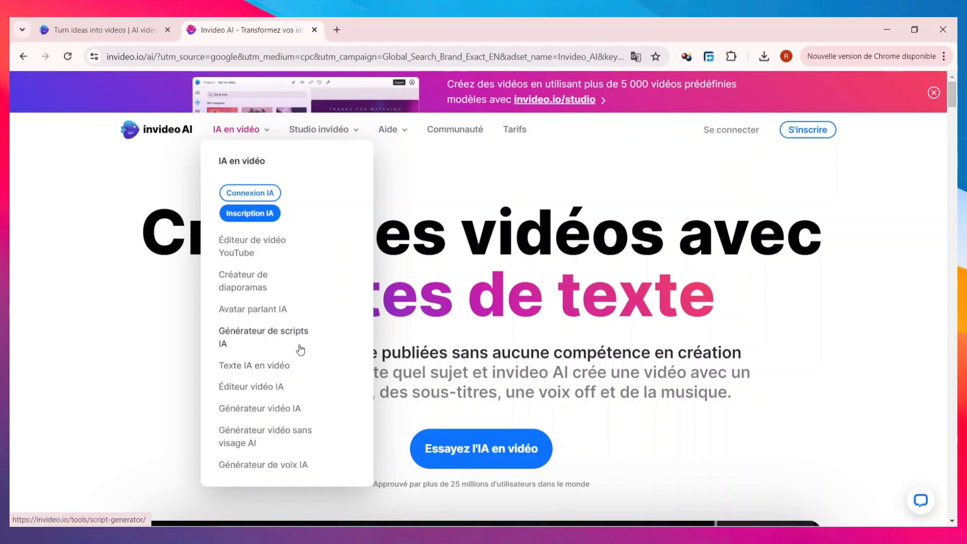
pyautogui.click(242, 252)
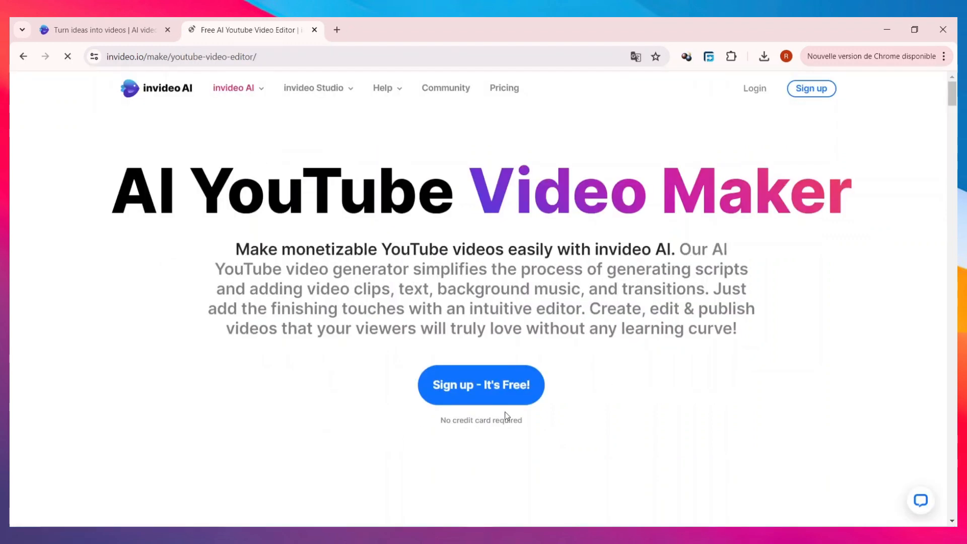
pyautogui.scroll(-15, 406, 309)
pyautogui.scroll(5, 414, 309)
pyautogui.scroll(6, 415, 309)
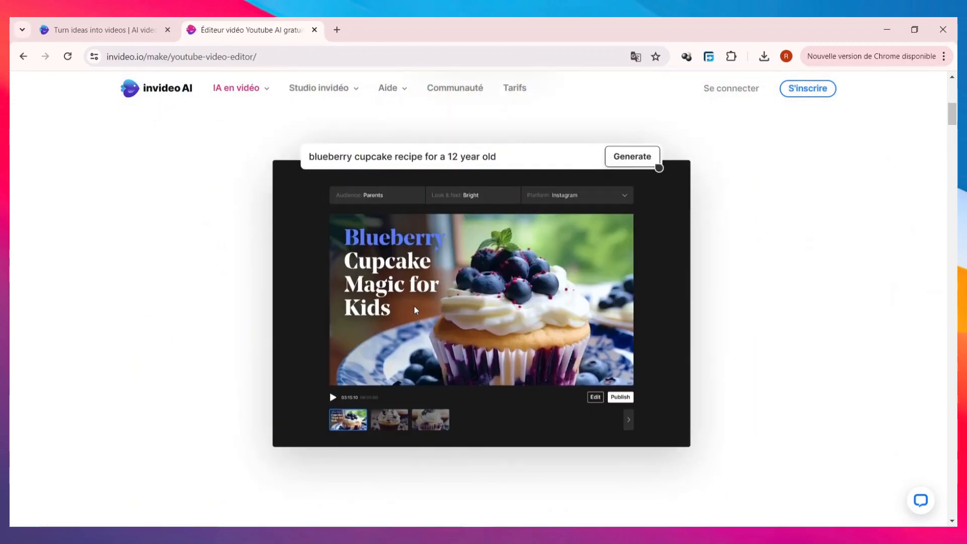
pyautogui.scroll(-5, 446, 302)
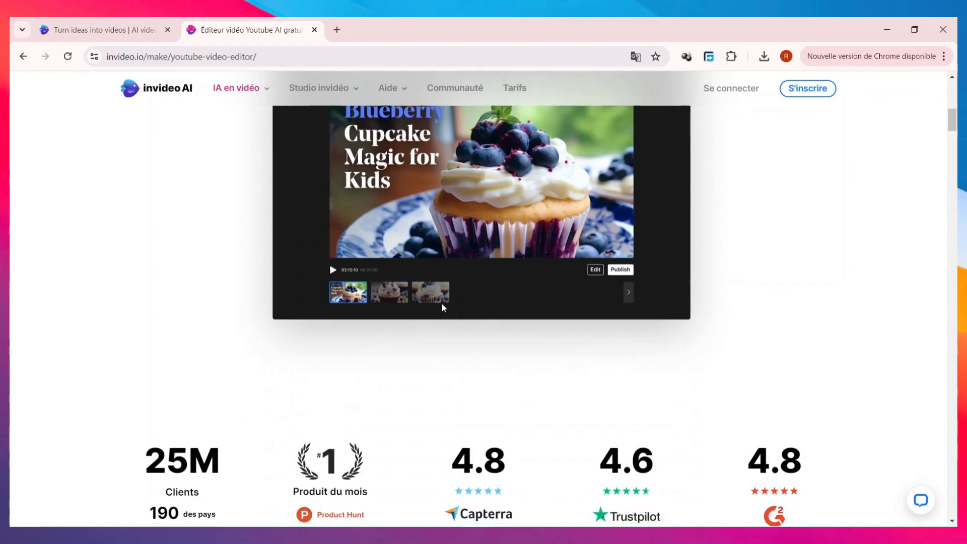
pyautogui.scroll(-5, 443, 307)
pyautogui.scroll(10, 453, 313)
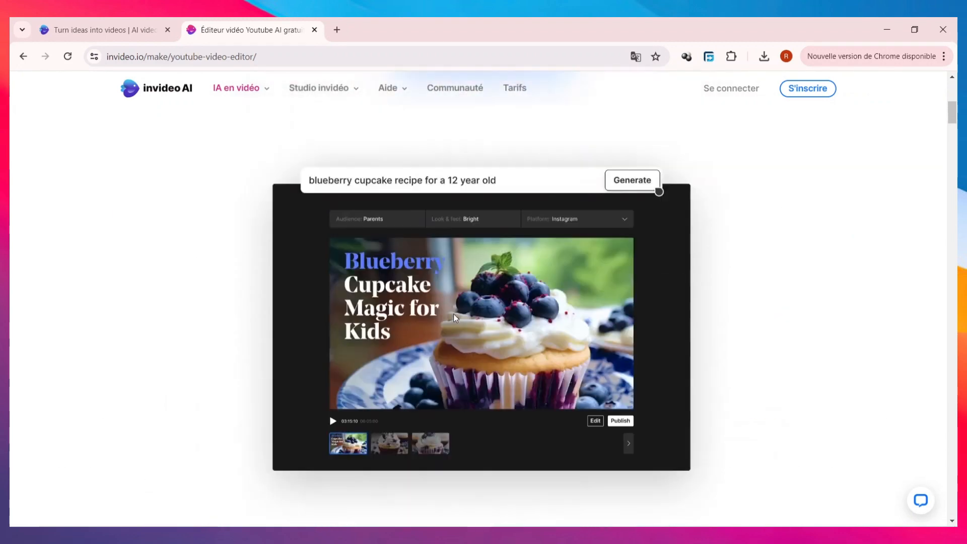
# Open the "Créateur de diaporamas" tool page and read its sections on music, effects and photo slideshows.
pyautogui.moveTo(263, 101)
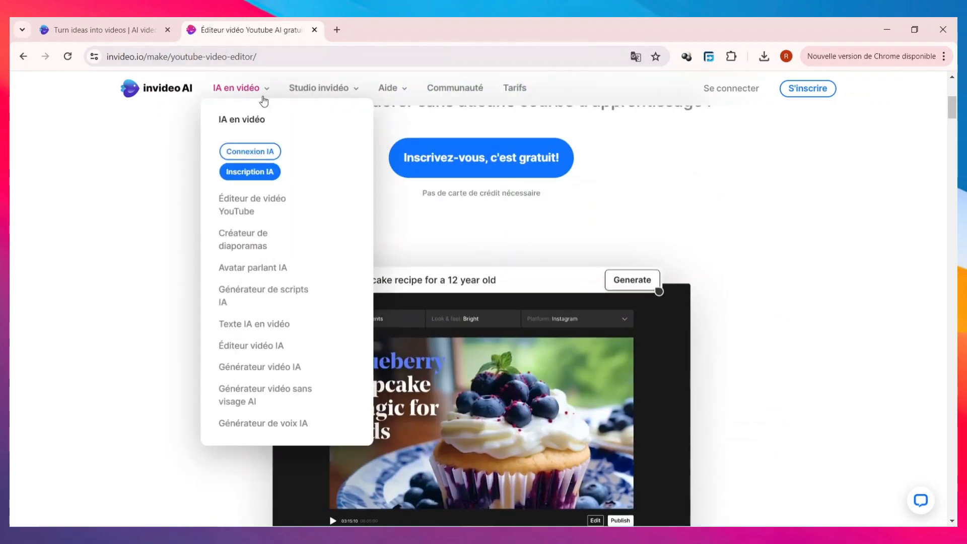
pyautogui.click(256, 238)
pyautogui.scroll(-9, 443, 282)
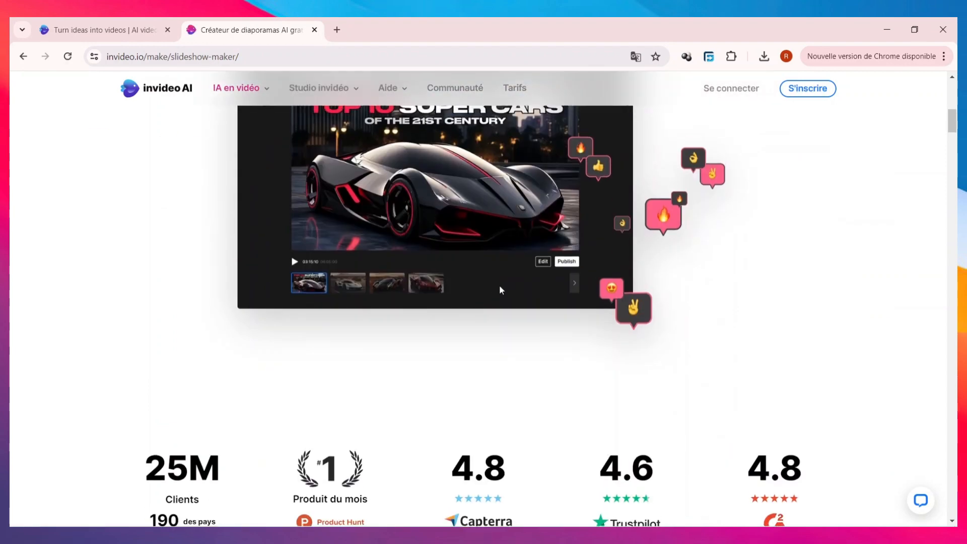
pyautogui.scroll(5, 500, 287)
pyautogui.scroll(-7, 499, 288)
pyautogui.scroll(-5, 501, 289)
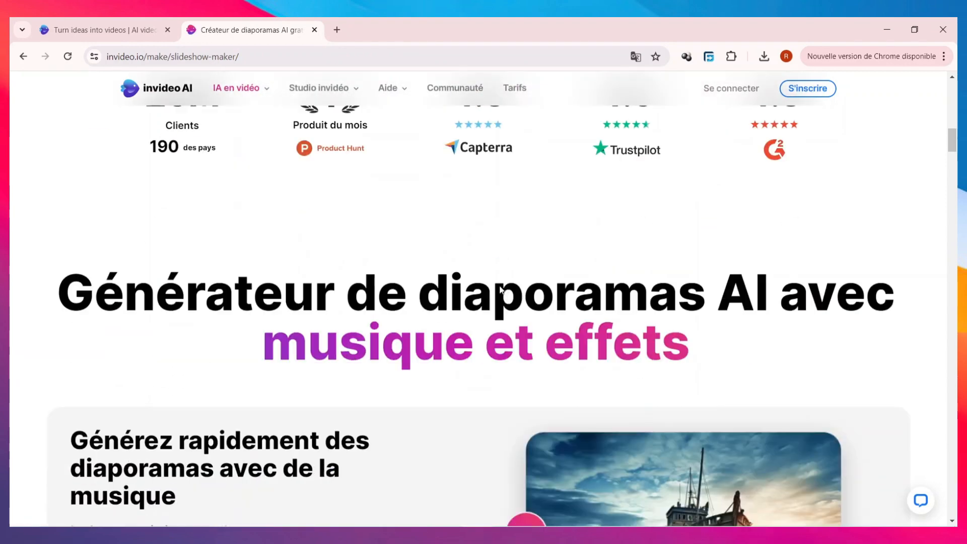
pyautogui.scroll(5, 501, 290)
pyautogui.scroll(-6, 501, 289)
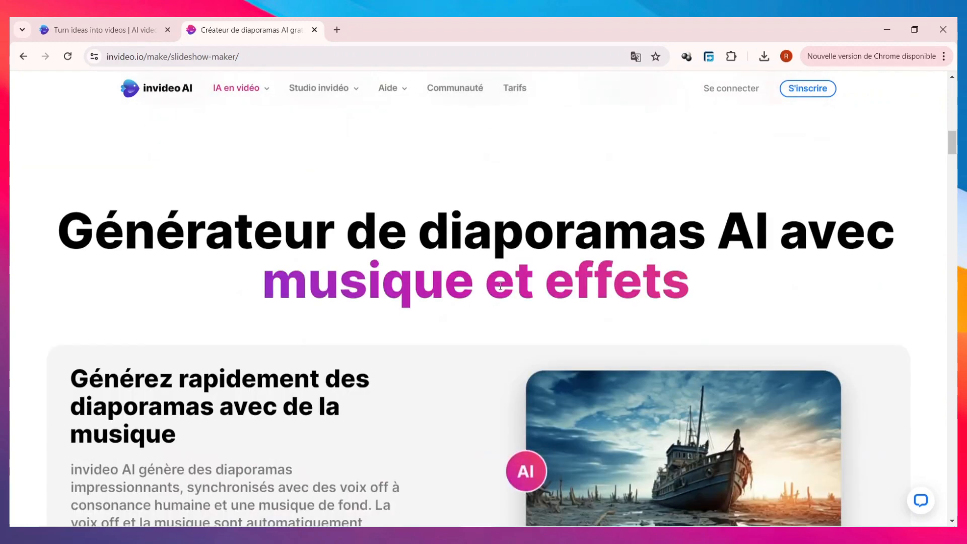
pyautogui.scroll(-6, 501, 288)
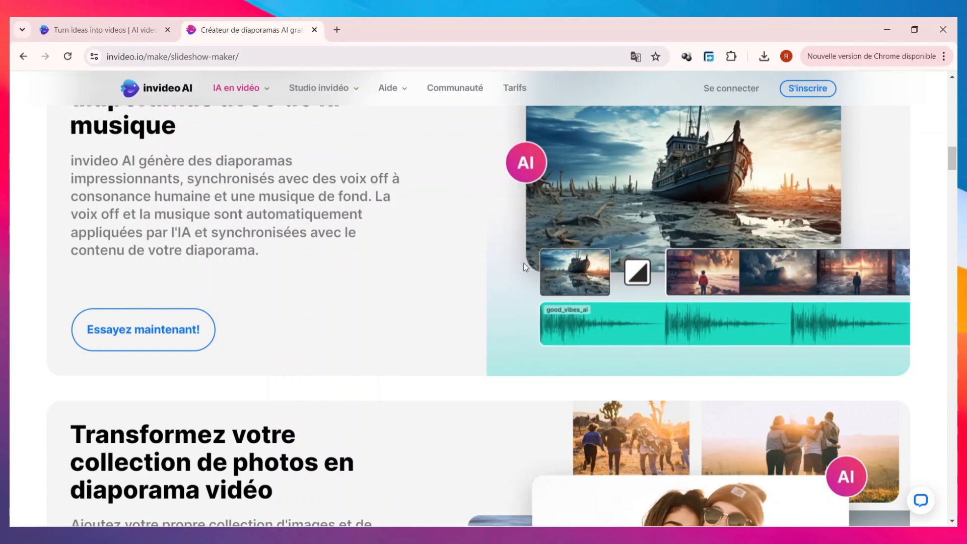
pyautogui.scroll(15, 394, 289)
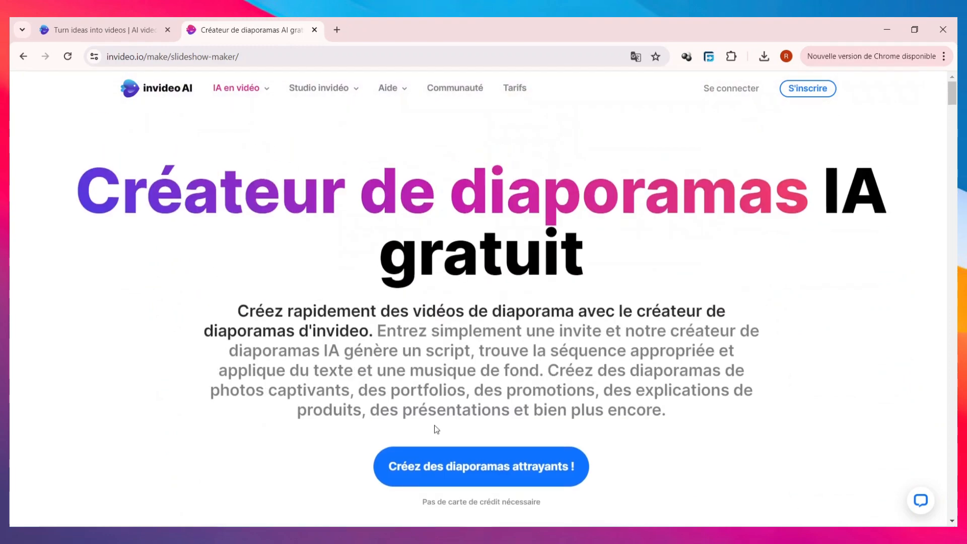
# Open the "Avatar parlant IA" page and review its avatar, voice and script stages and the use cases.
pyautogui.moveTo(226, 90)
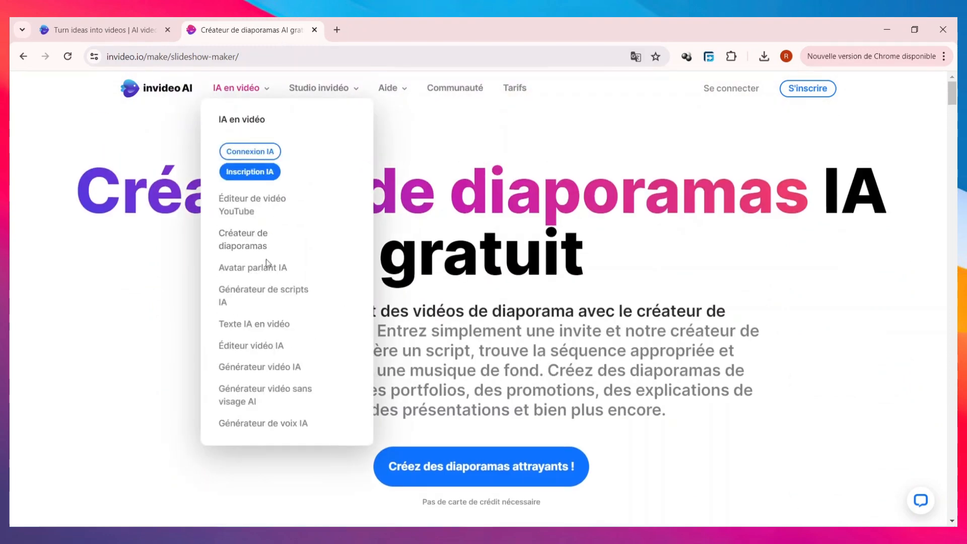
pyautogui.click(266, 268)
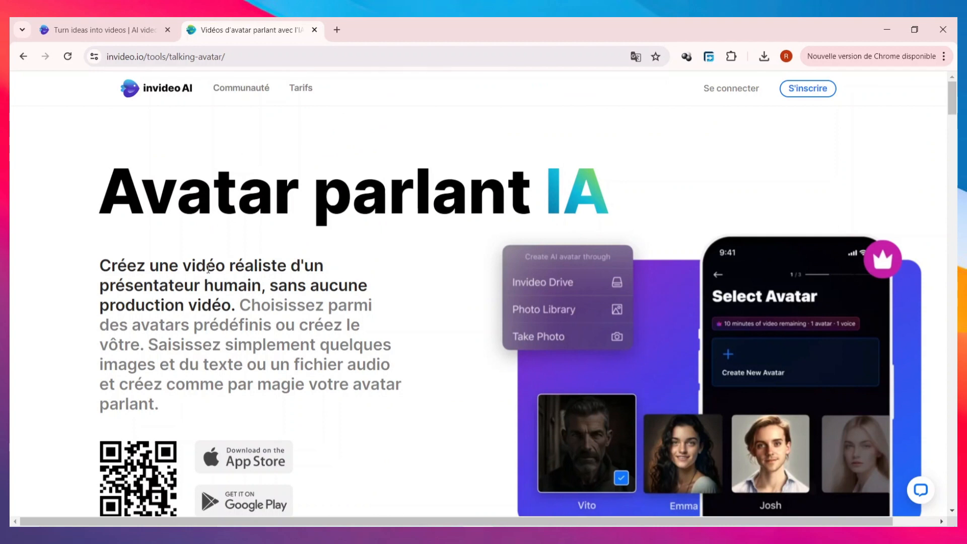
pyautogui.scroll(-10, 61, 323)
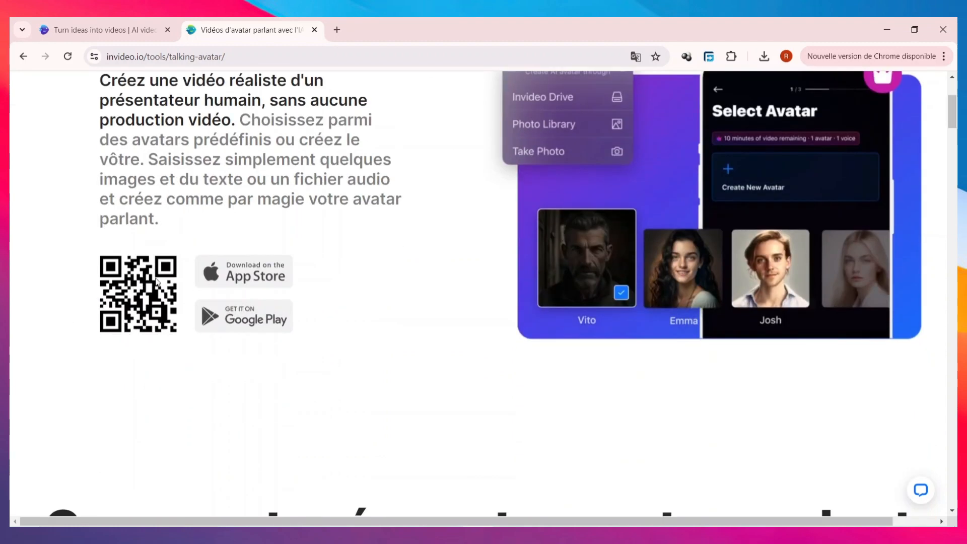
pyautogui.scroll(-1, 212, 252)
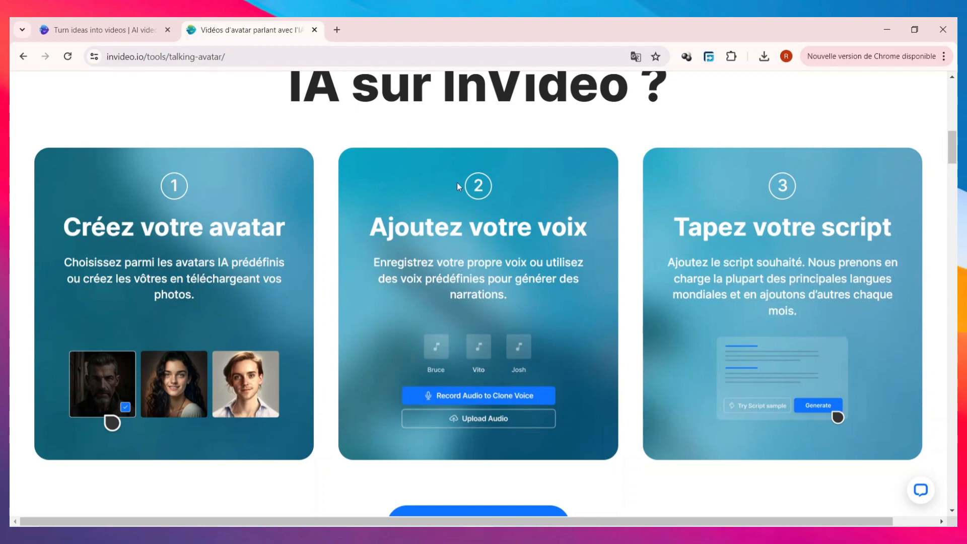
pyautogui.scroll(-5, 457, 186)
pyautogui.scroll(-2, 481, 204)
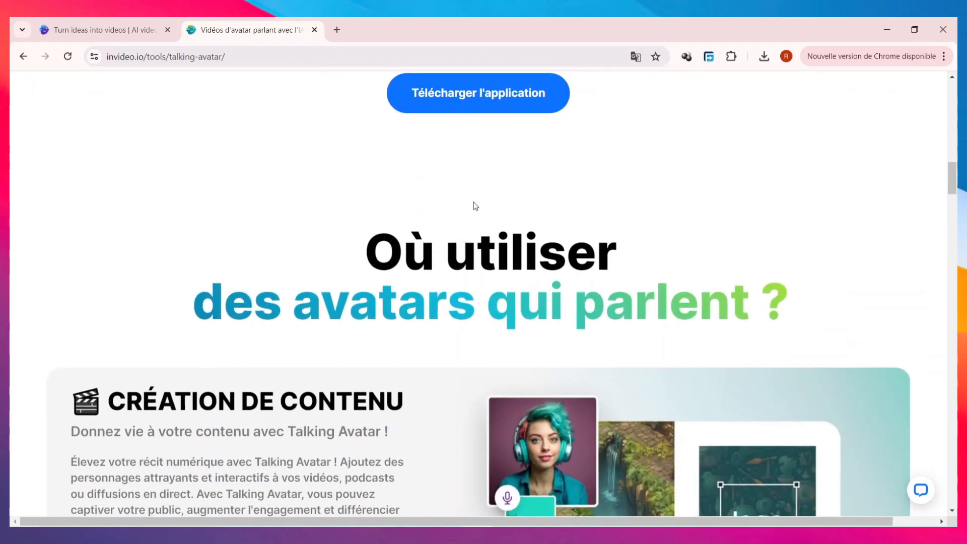
pyautogui.scroll(-2, 557, 331)
pyautogui.scroll(10, 513, 313)
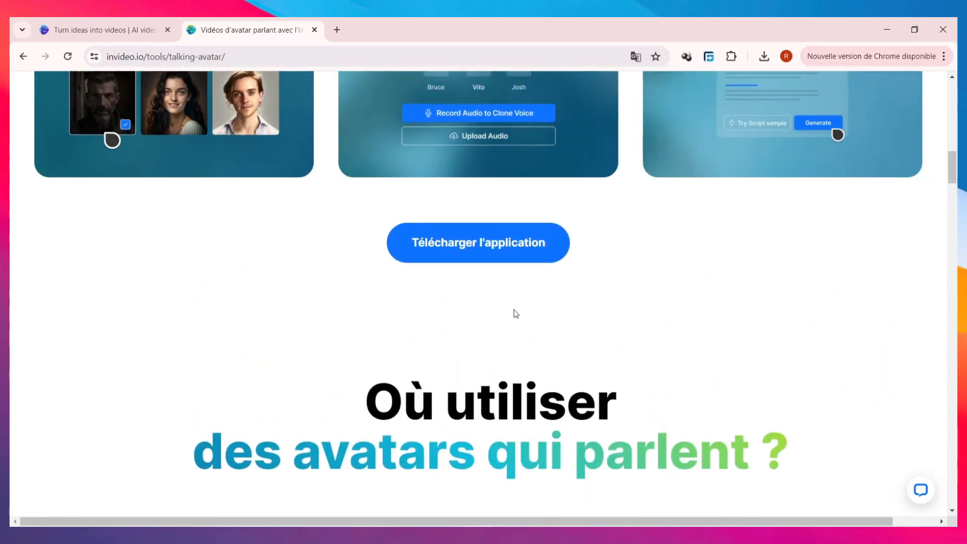
pyautogui.scroll(8, 514, 294)
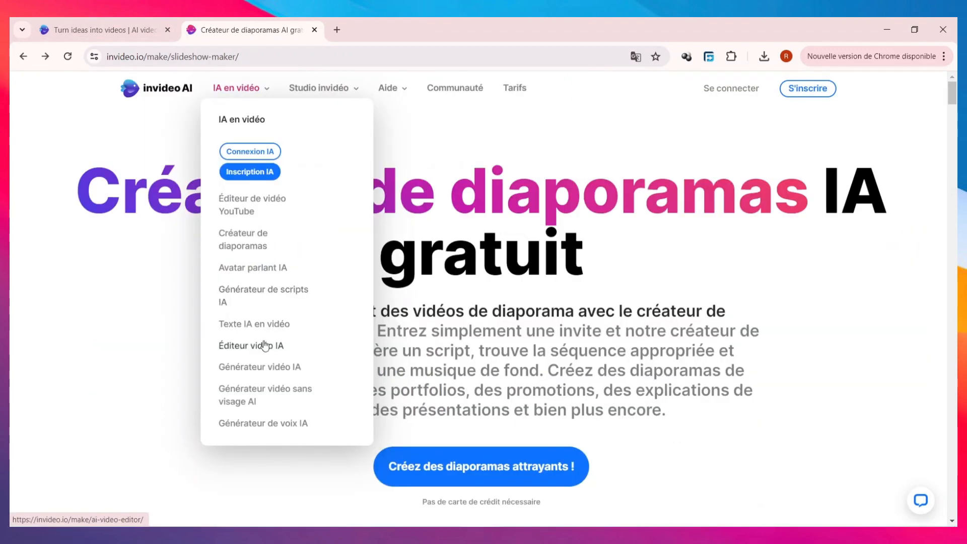
# Open the invideo Studio online video editor page and examine its editor and timeline preview.
pyautogui.moveTo(323, 91)
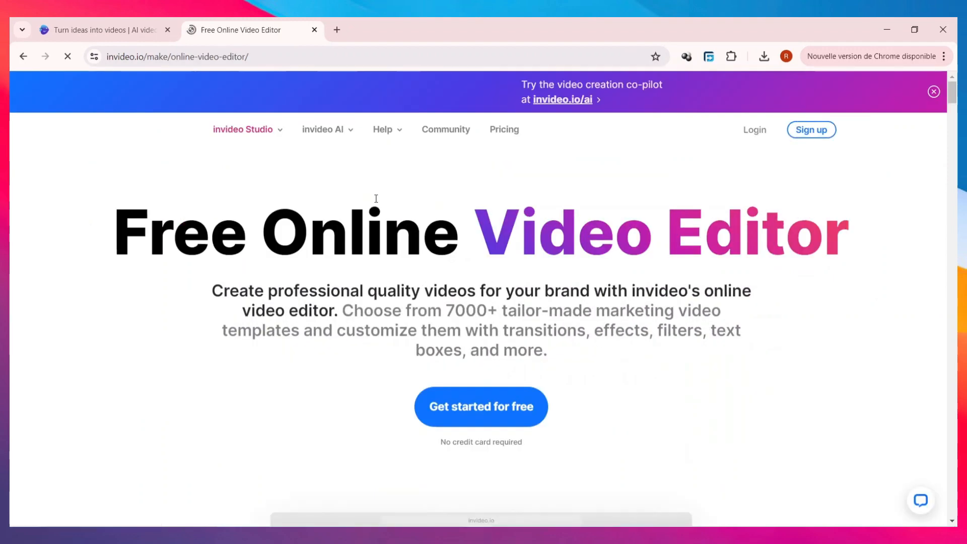
pyautogui.scroll(-6, 529, 360)
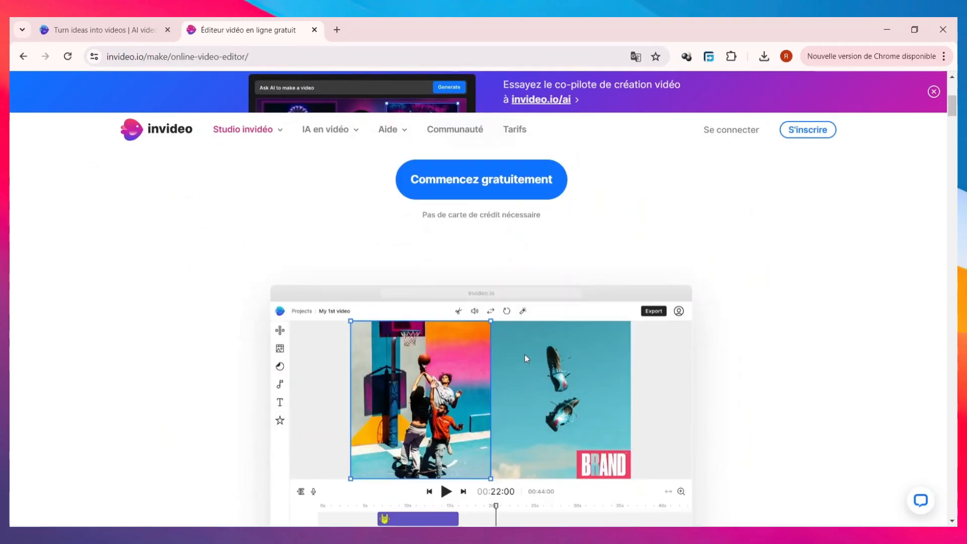
pyautogui.scroll(3, 525, 355)
pyautogui.scroll(-5, 524, 354)
pyautogui.scroll(-2, 456, 368)
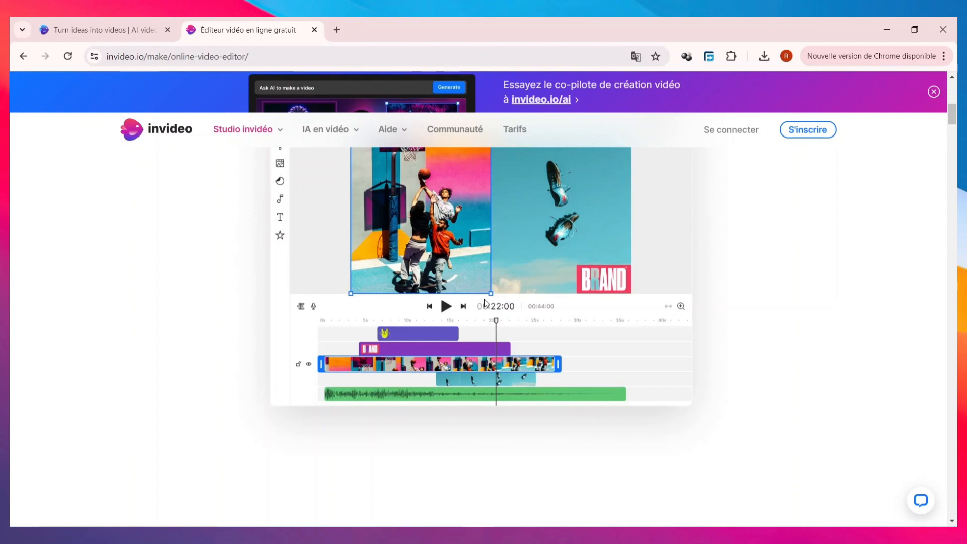
pyautogui.scroll(3, 484, 298)
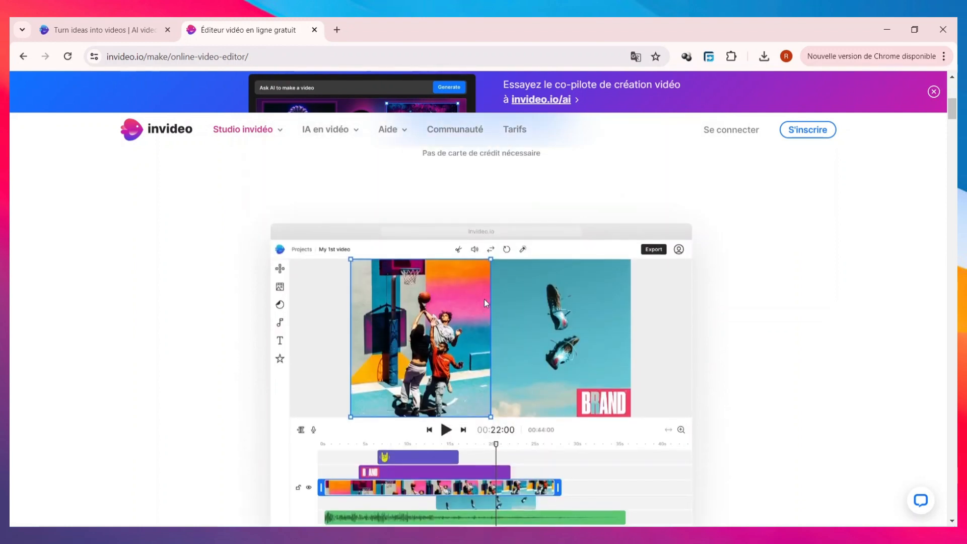
pyautogui.scroll(-1, 485, 298)
pyautogui.scroll(-5, 484, 302)
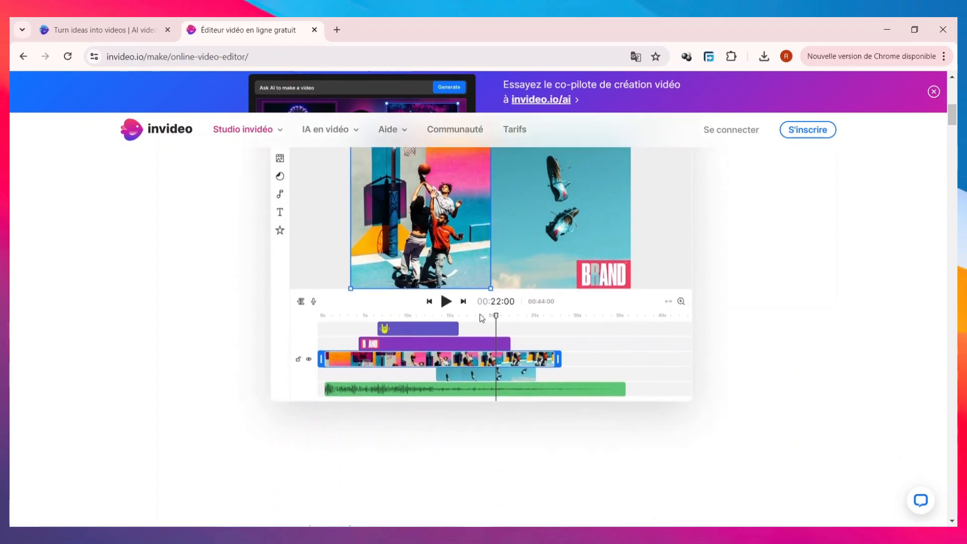
pyautogui.scroll(9, 480, 317)
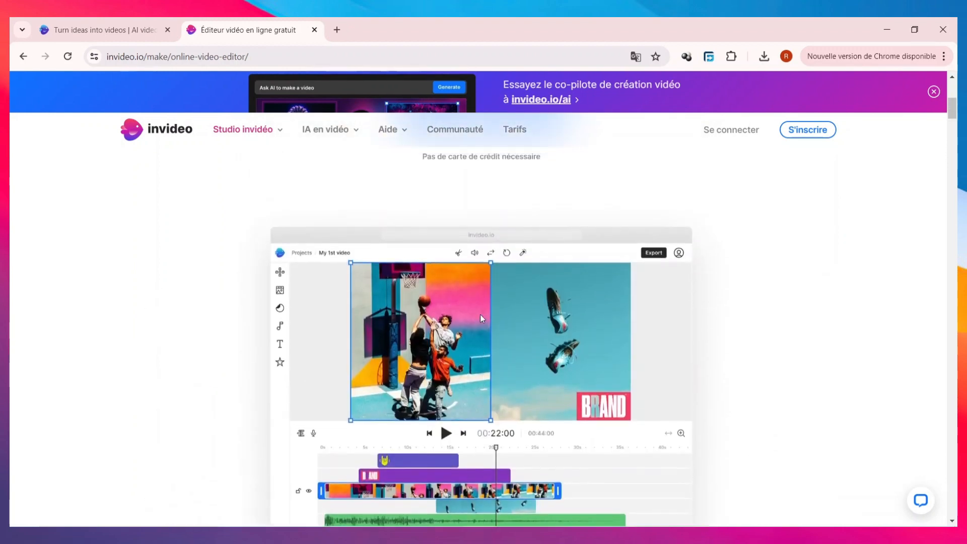
pyautogui.scroll(-3, 481, 318)
pyautogui.scroll(3, 480, 315)
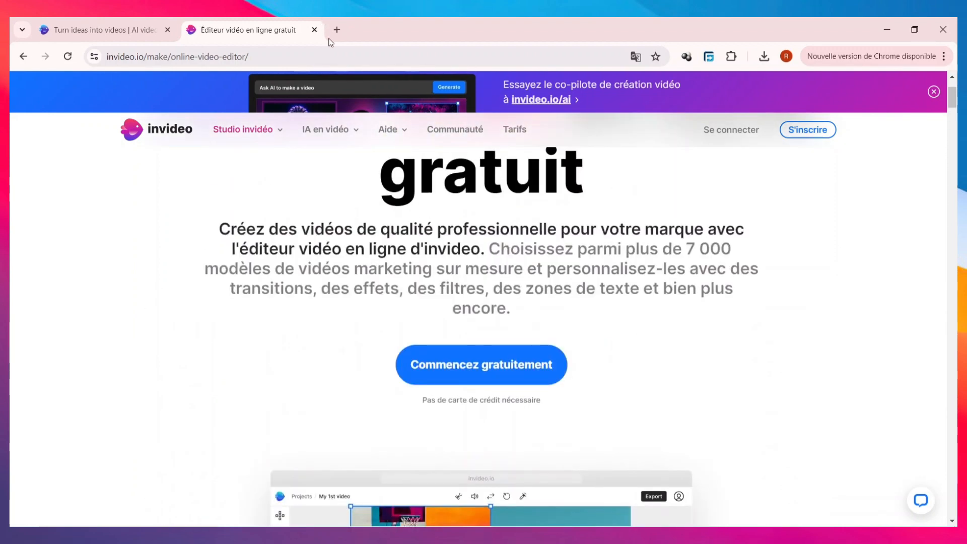
# Open the pricing page and compare the features of the Gratuit, Entreprise and Illimité plans.
pyautogui.moveTo(359, 146)
pyautogui.moveTo(390, 129)
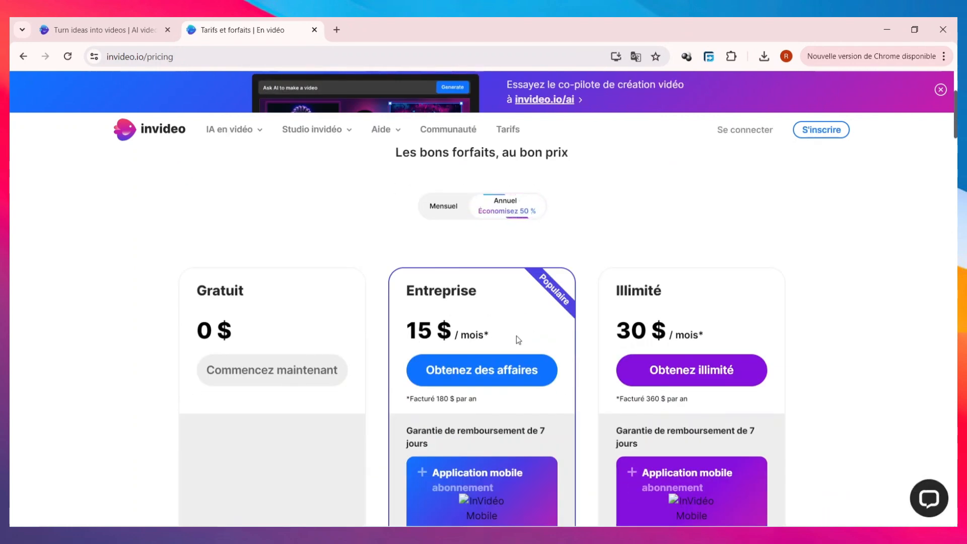
pyautogui.scroll(-1, 516, 338)
pyautogui.scroll(-5, 507, 333)
pyautogui.scroll(5, 656, 308)
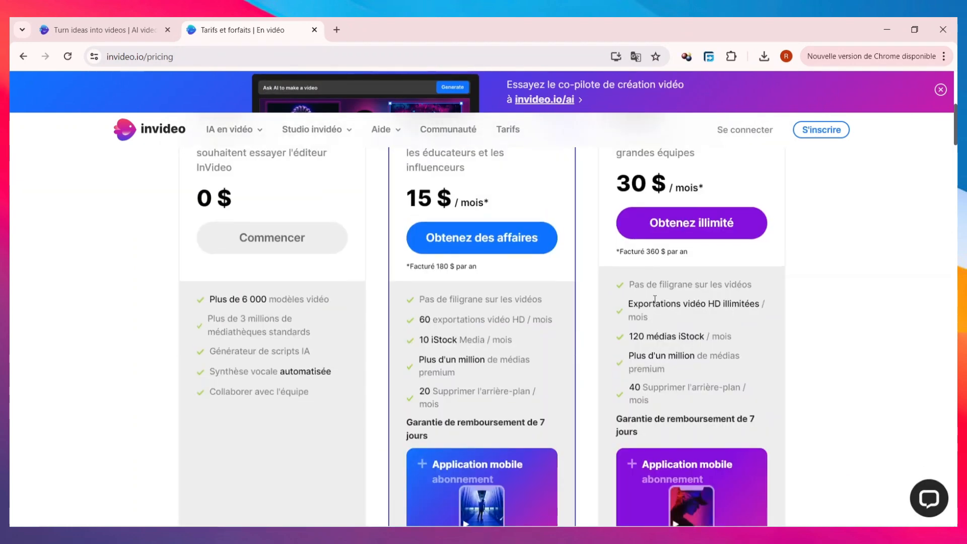
pyautogui.scroll(-2, 677, 302)
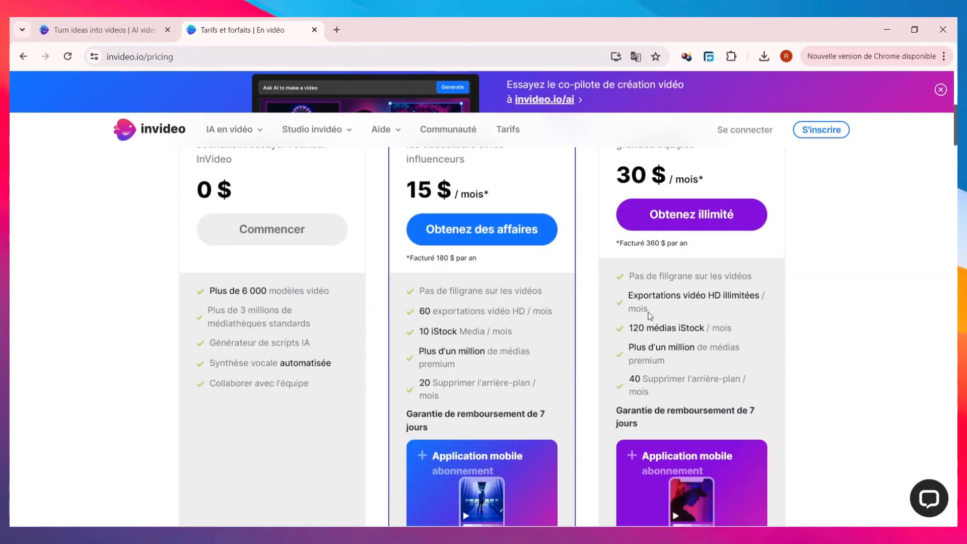
pyautogui.scroll(-3, 629, 327)
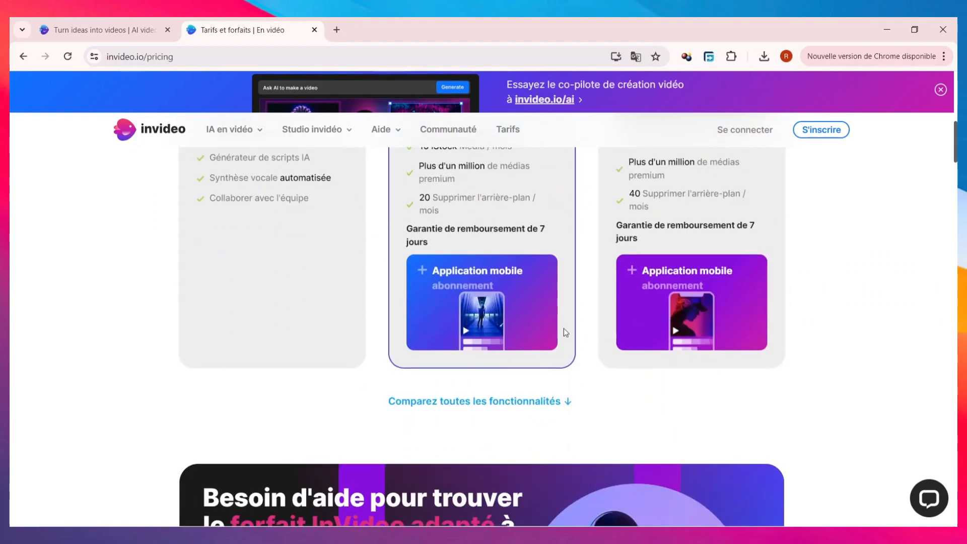
# Review the plan cards from the mobile app offers back to the Gratuit, Entreprise and Illimité prices.
pyautogui.scroll(-3, 566, 329)
pyautogui.scroll(8, 574, 328)
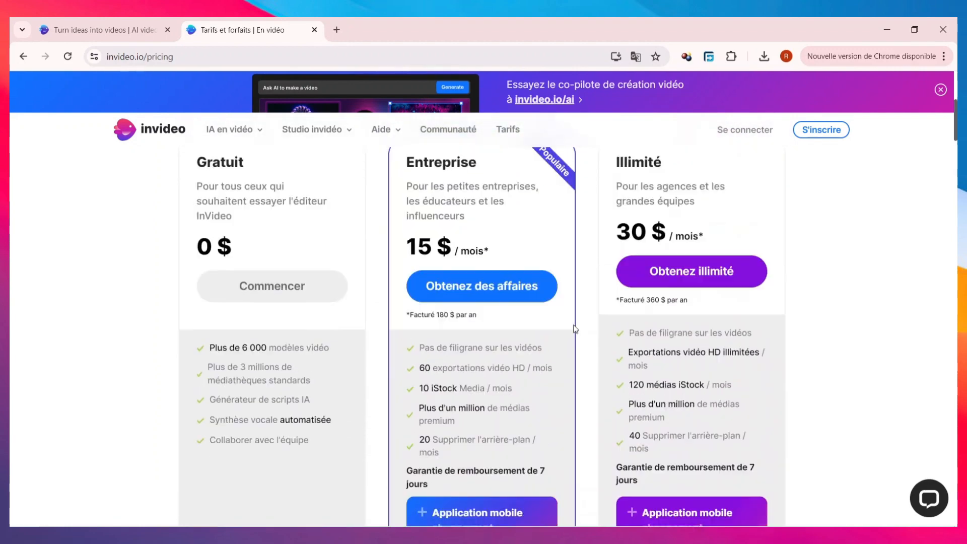
pyautogui.scroll(2, 575, 328)
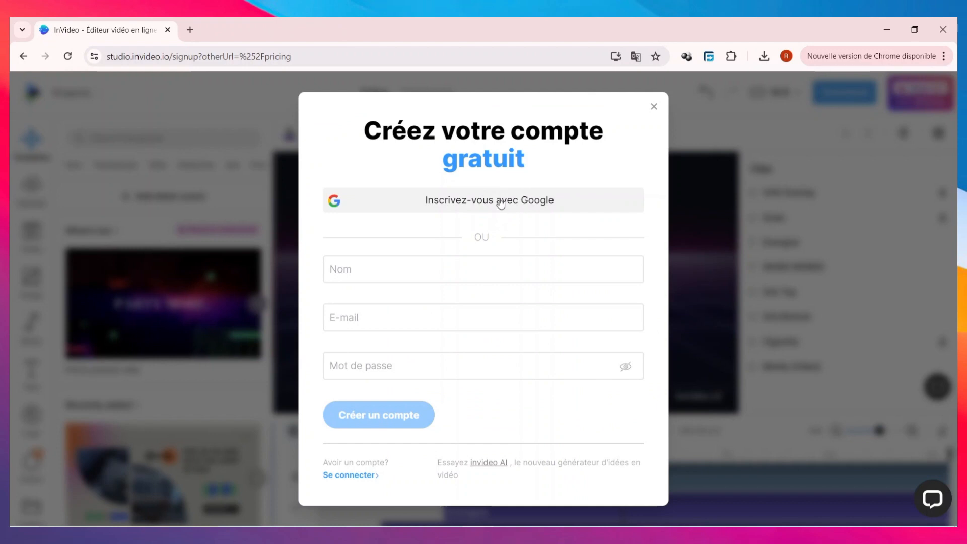
# Sign up for the free account with Google and submit "Editeur professionnel" as the role.
pyautogui.click(463, 206)
pyautogui.click(513, 209)
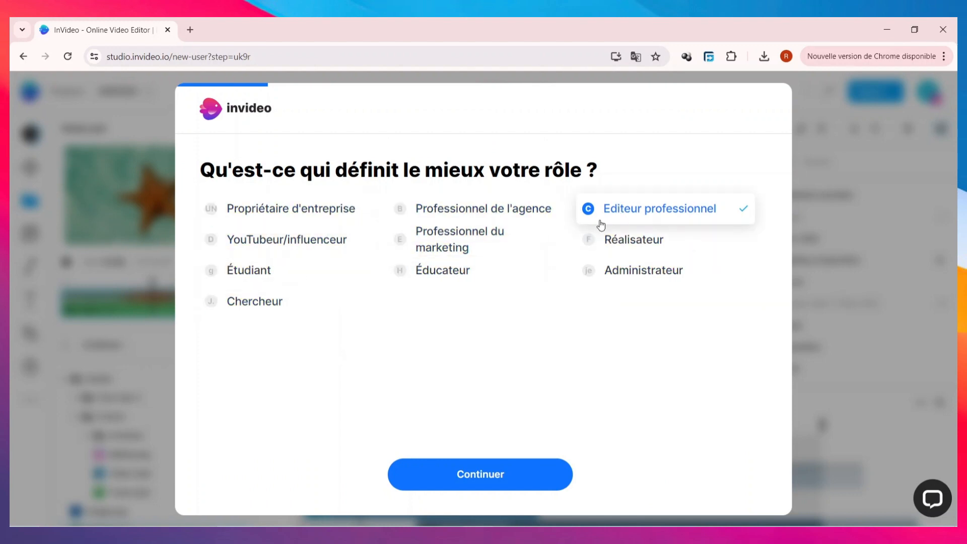
pyautogui.click(487, 476)
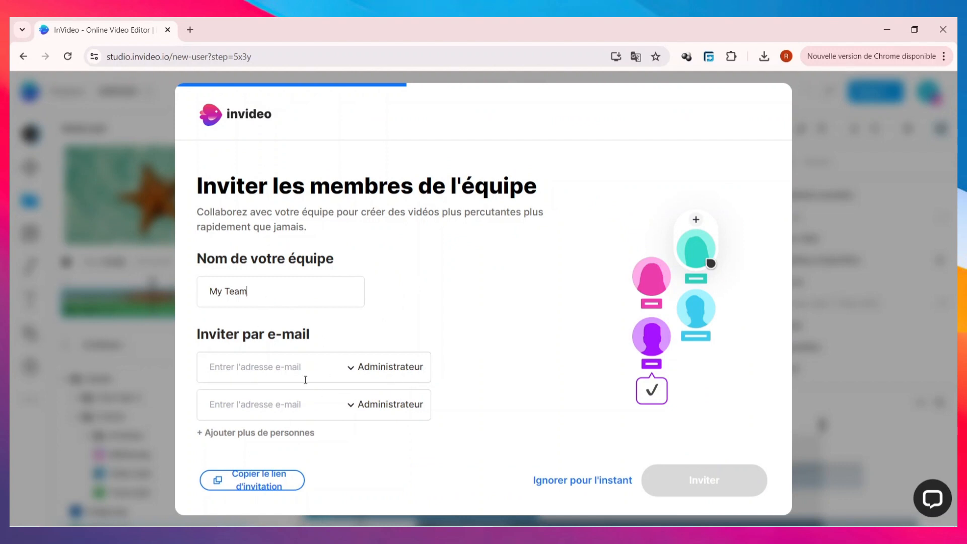
# Skip the team invitations and answer the remaining onboarding questions with "Youtube", "Aucune des réponses ci-dessus" and "Vidéos youtube".
pyautogui.click(586, 485)
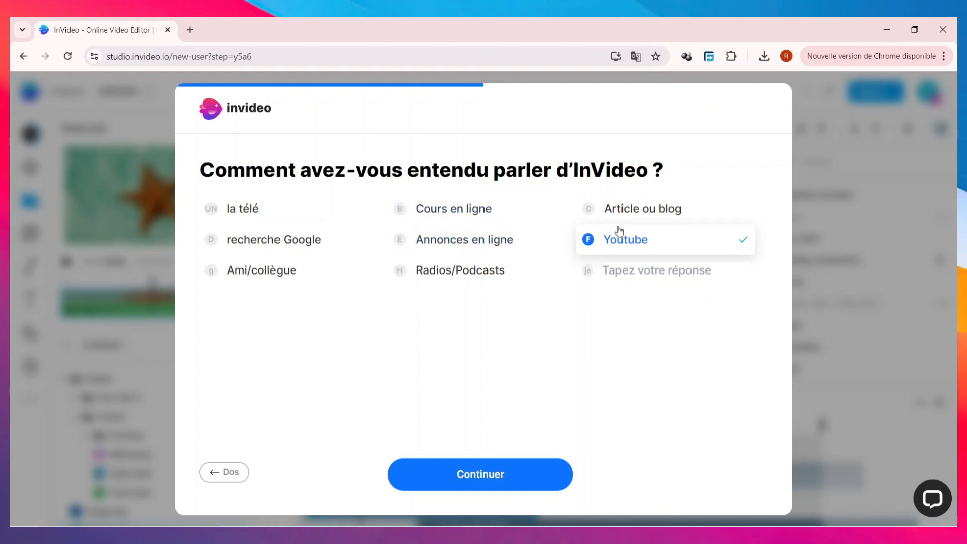
pyautogui.click(498, 488)
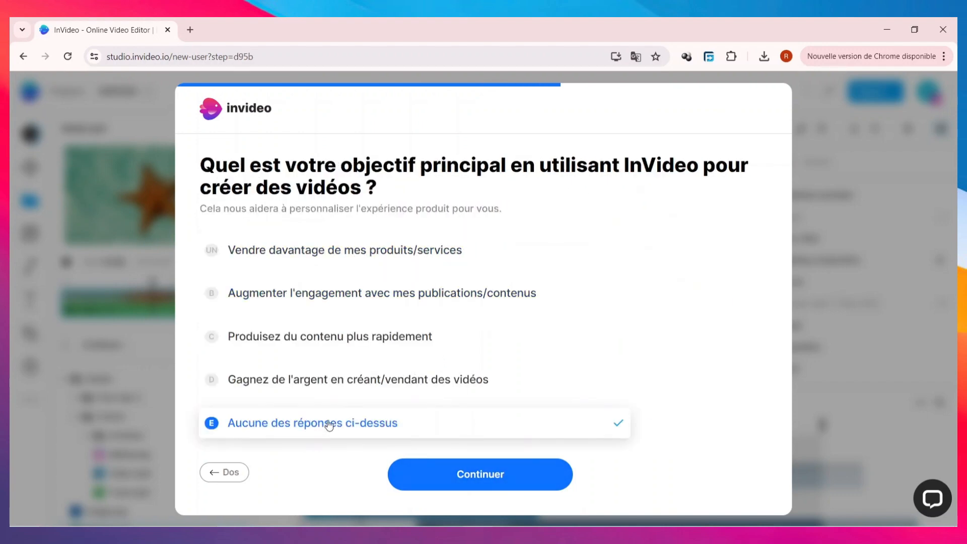
pyautogui.click(481, 485)
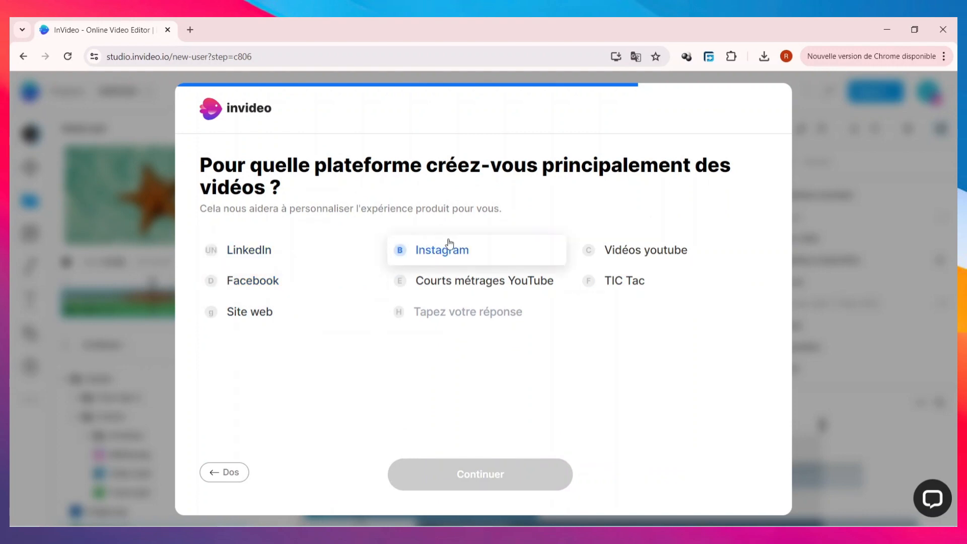
pyautogui.click(637, 255)
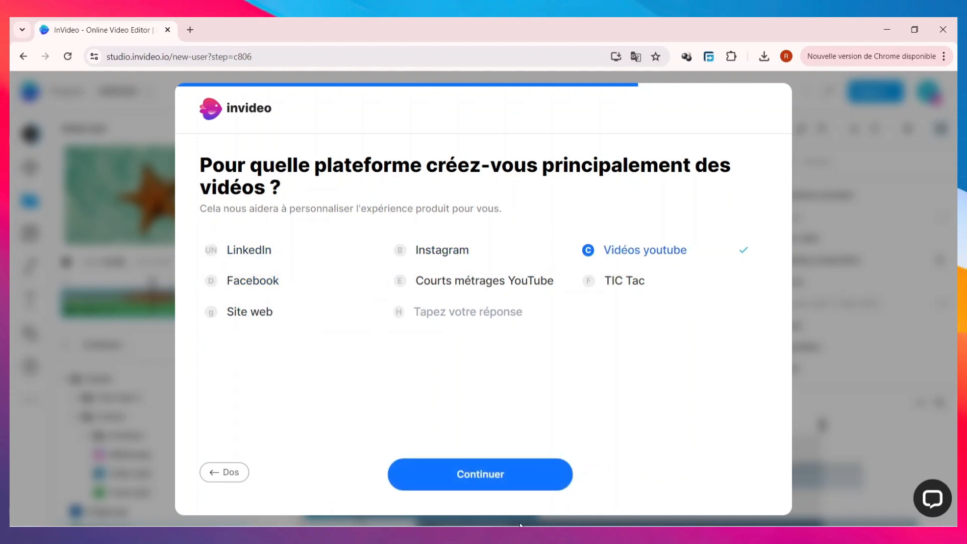
pyautogui.click(526, 474)
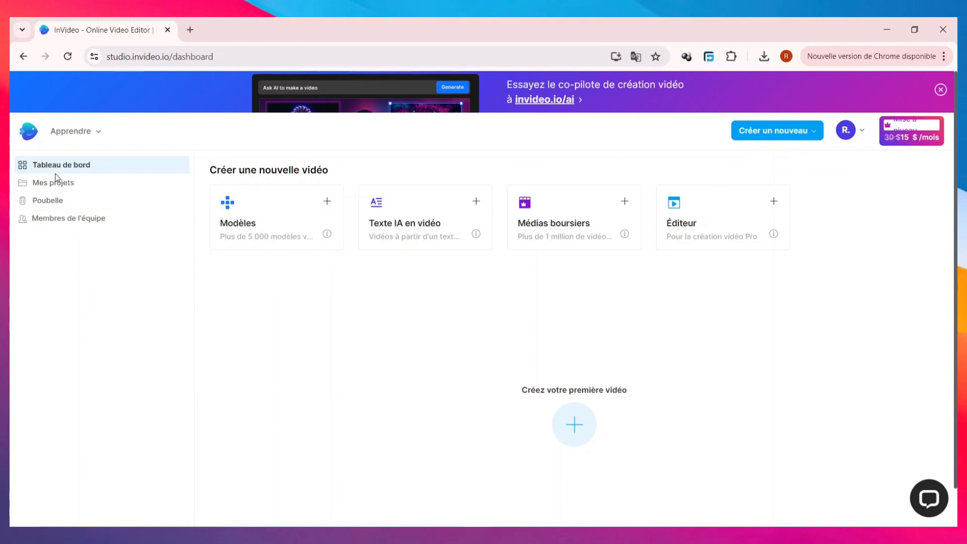
# Open the team members invitation form, review its team name and e-mail fields, and close it without inviting anyone.
pyautogui.click(94, 224)
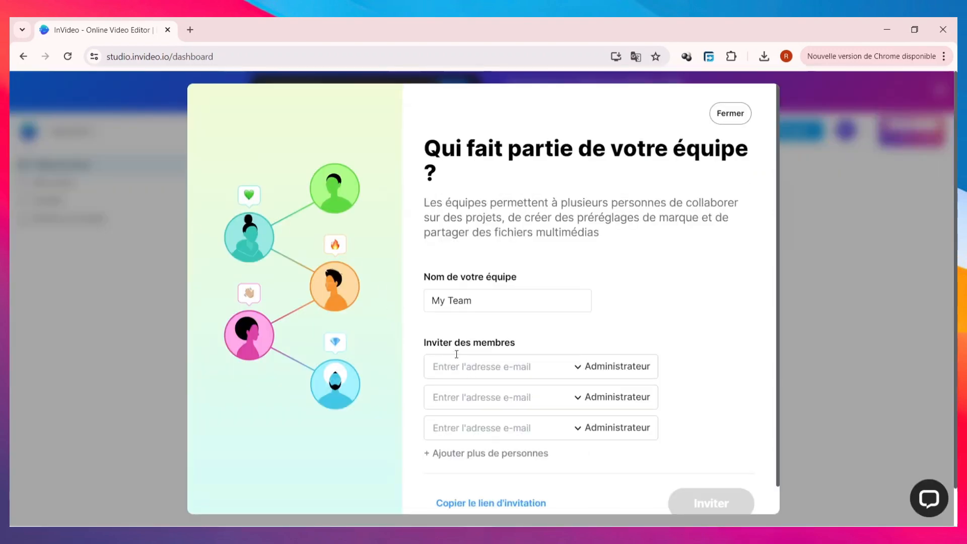
pyautogui.scroll(-1, 500, 453)
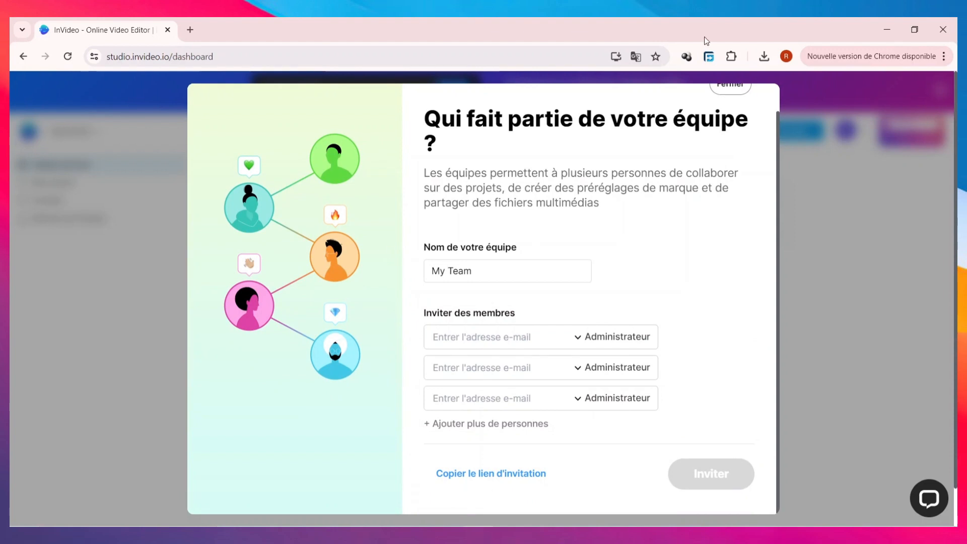
pyautogui.scroll(1, 708, 151)
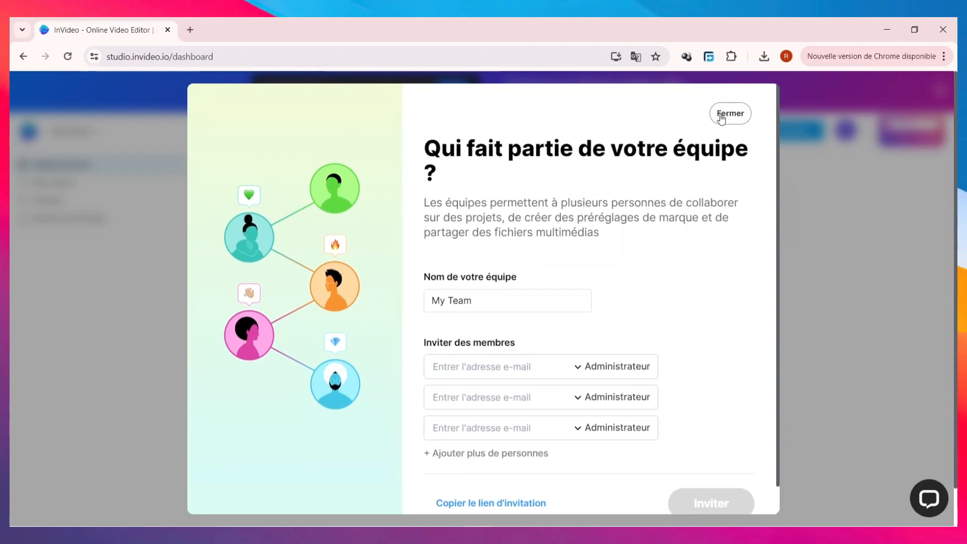
pyautogui.click(721, 118)
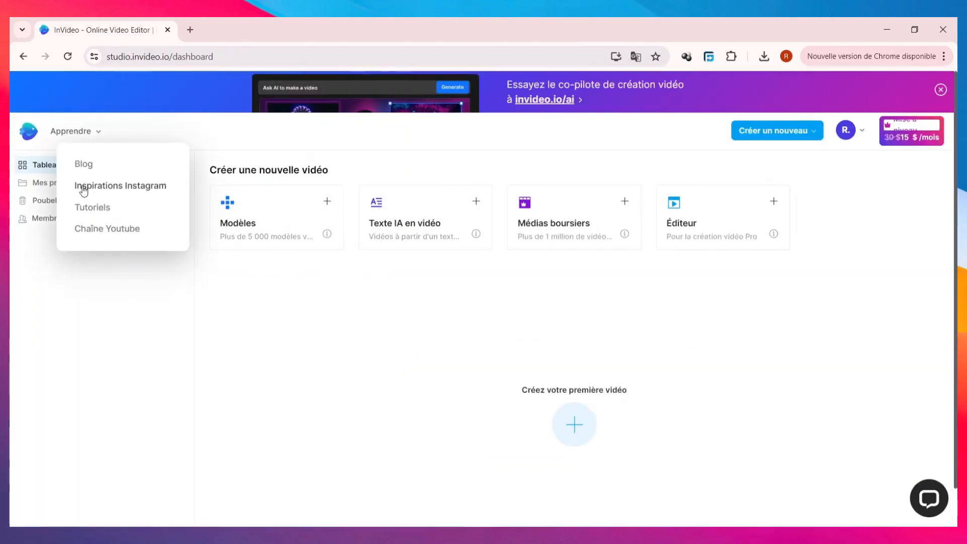
# Look through the projects, drafts and exports under "Mes projets", as well as the trash.
pyautogui.click(63, 185)
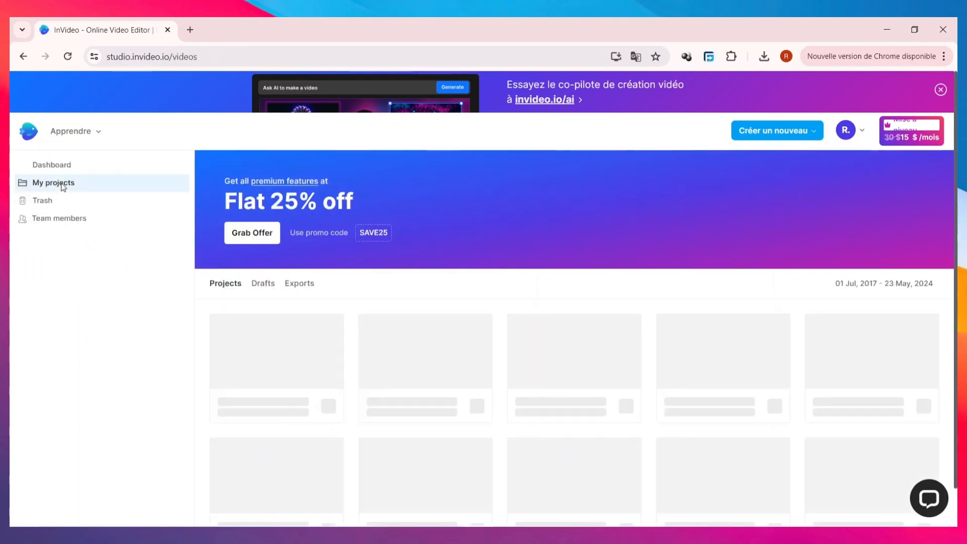
pyautogui.scroll(-1, 494, 346)
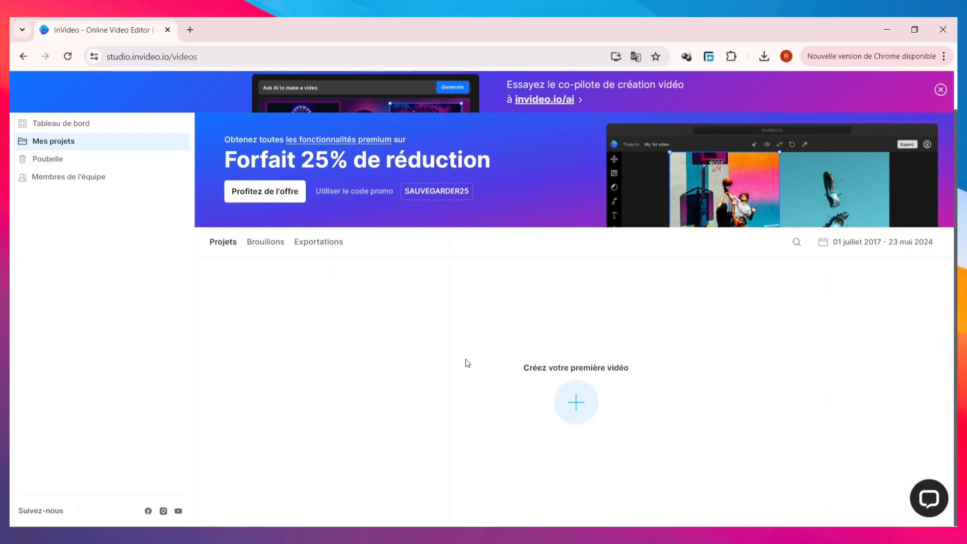
pyautogui.click(271, 245)
pyautogui.click(337, 247)
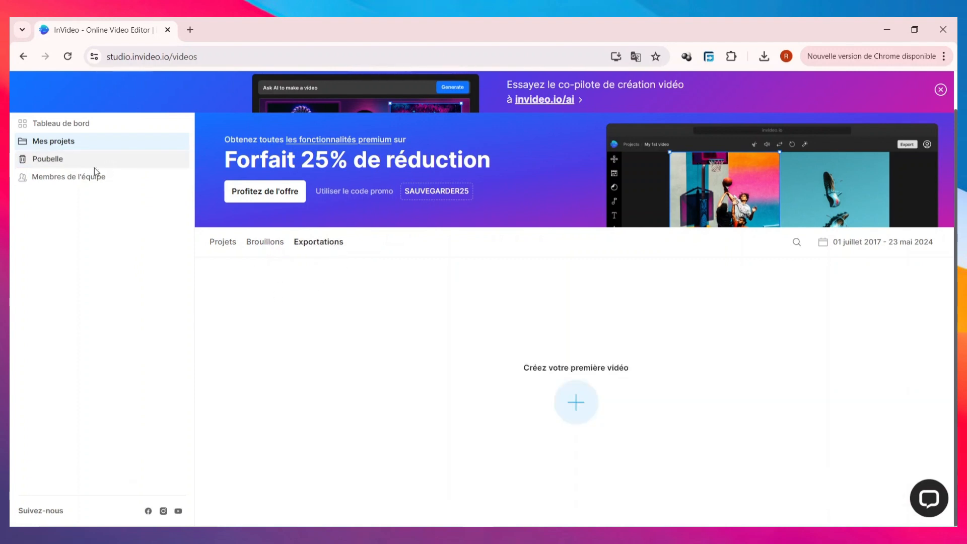
pyautogui.click(71, 161)
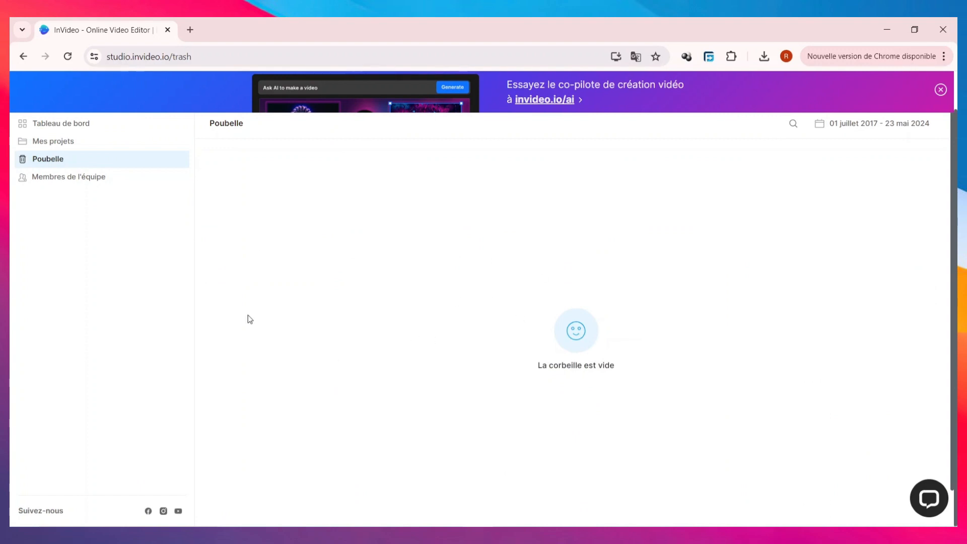
# Open the "Modèles" template library from the dashboard and browse the suggested video templates.
pyautogui.click(89, 125)
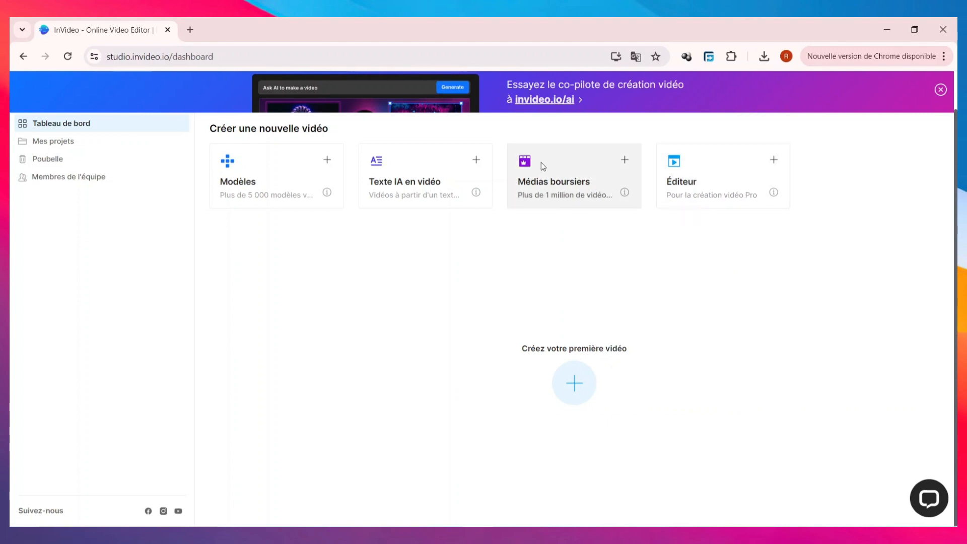
pyautogui.click(288, 187)
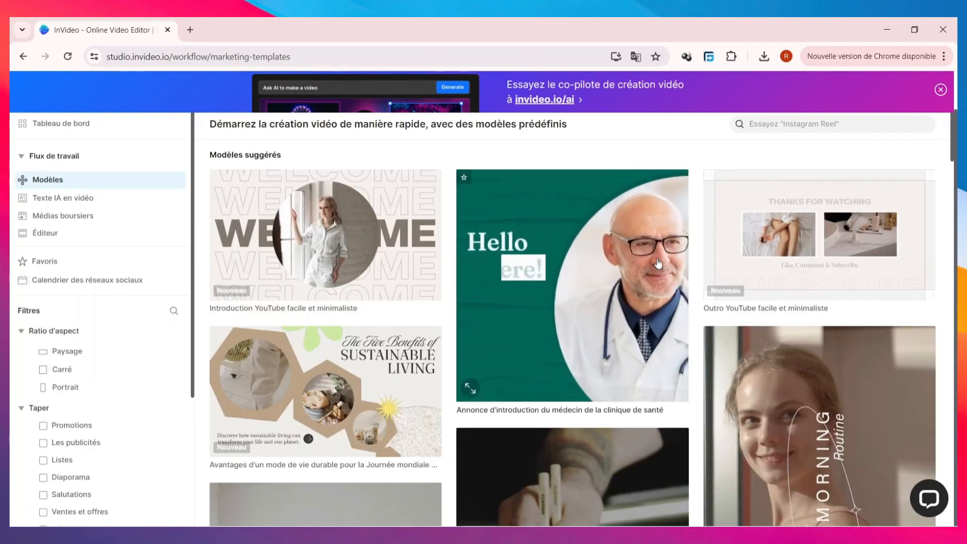
pyautogui.scroll(-3, 650, 275)
pyautogui.scroll(-6, 637, 288)
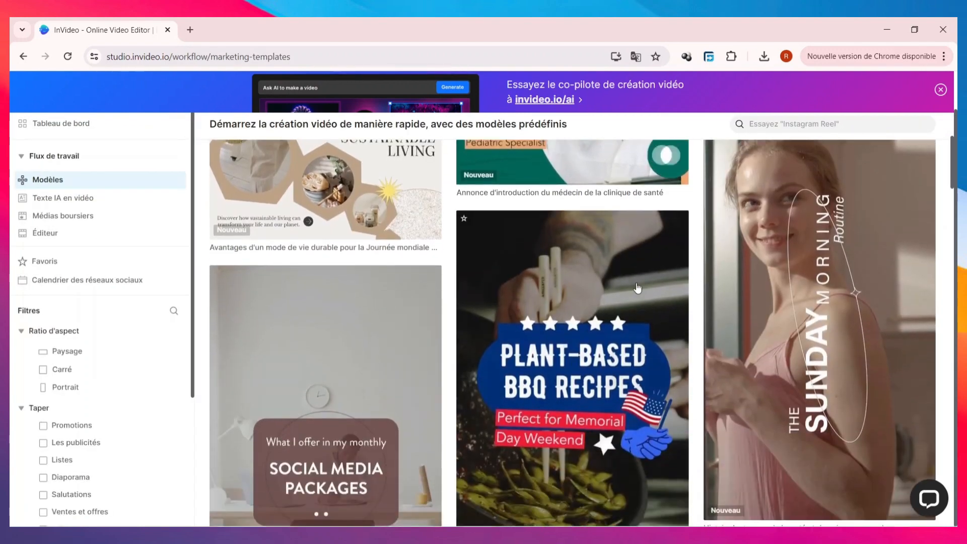
pyautogui.scroll(-8, 637, 288)
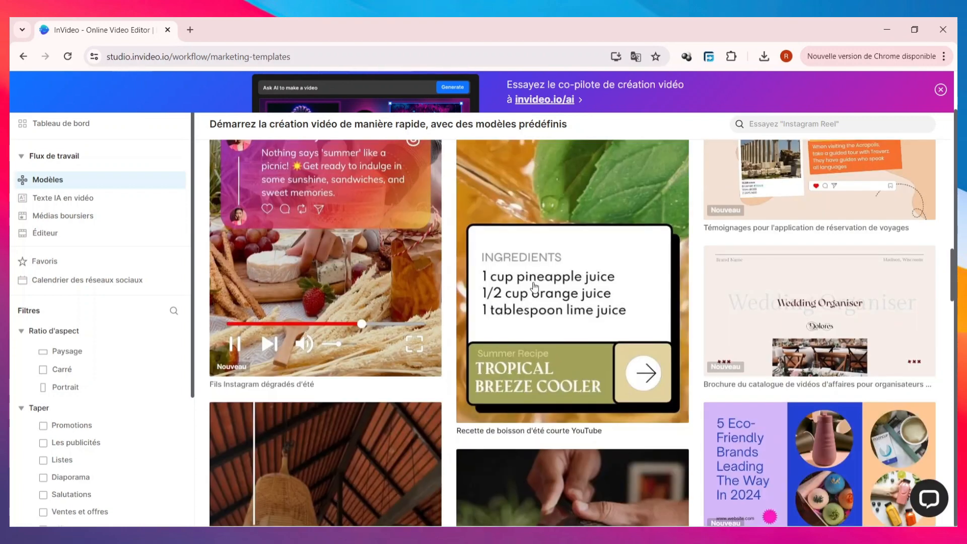
pyautogui.scroll(-1, 535, 287)
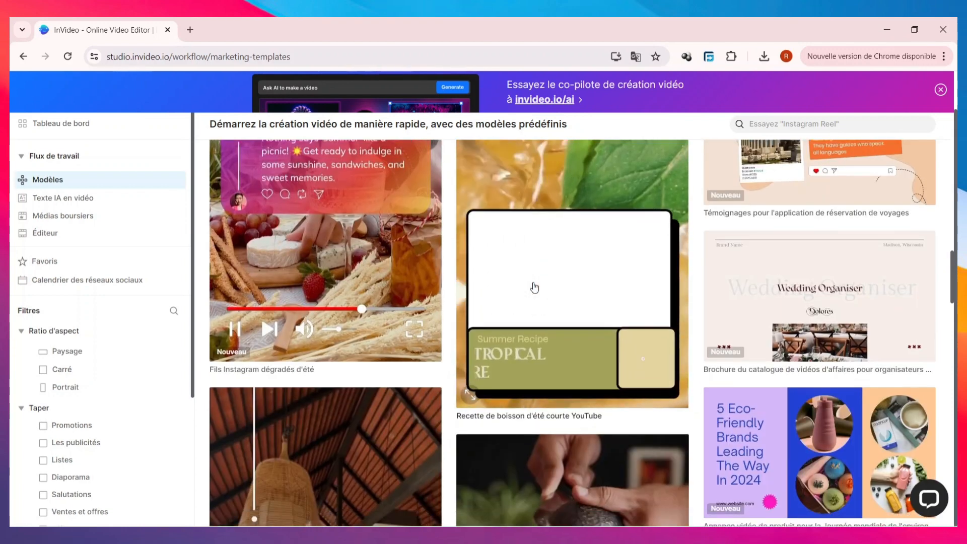
pyautogui.scroll(-10, 535, 288)
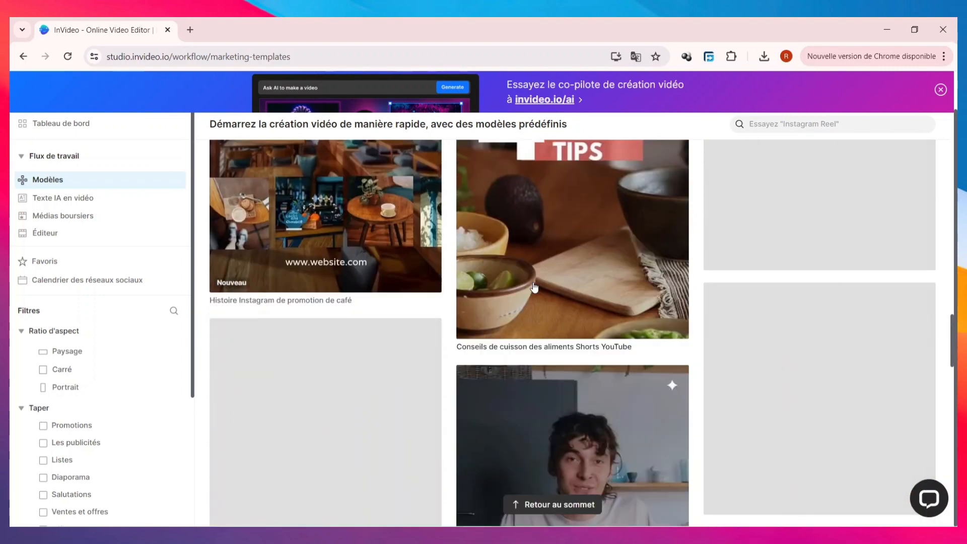
pyautogui.scroll(-5, 535, 287)
pyautogui.scroll(-5, 535, 287)
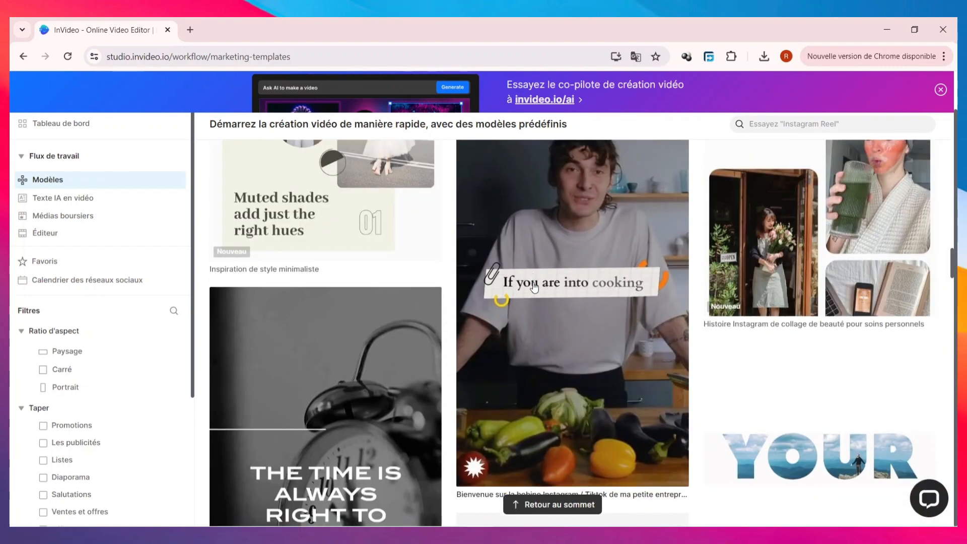
pyautogui.scroll(-3, 535, 287)
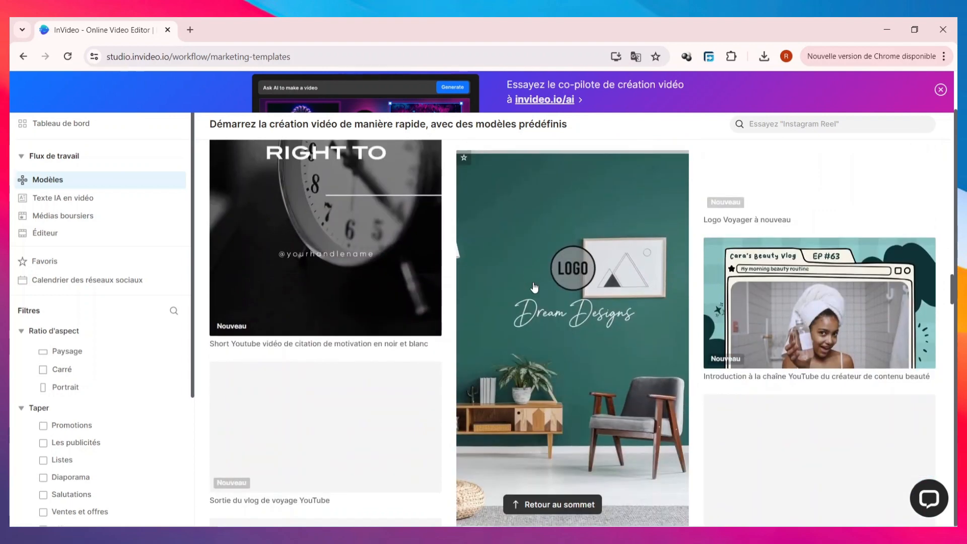
pyautogui.scroll(-1, 524, 261)
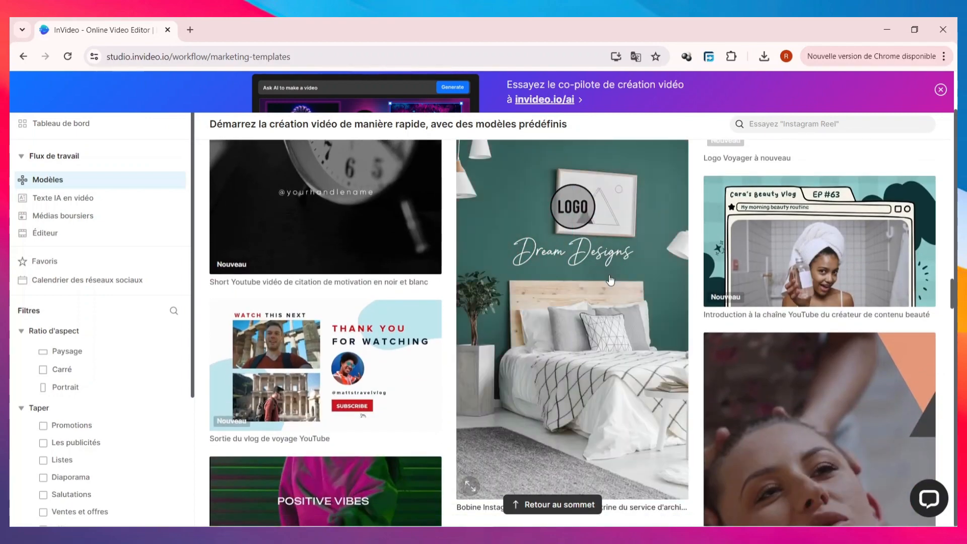
pyautogui.scroll(-10, 610, 280)
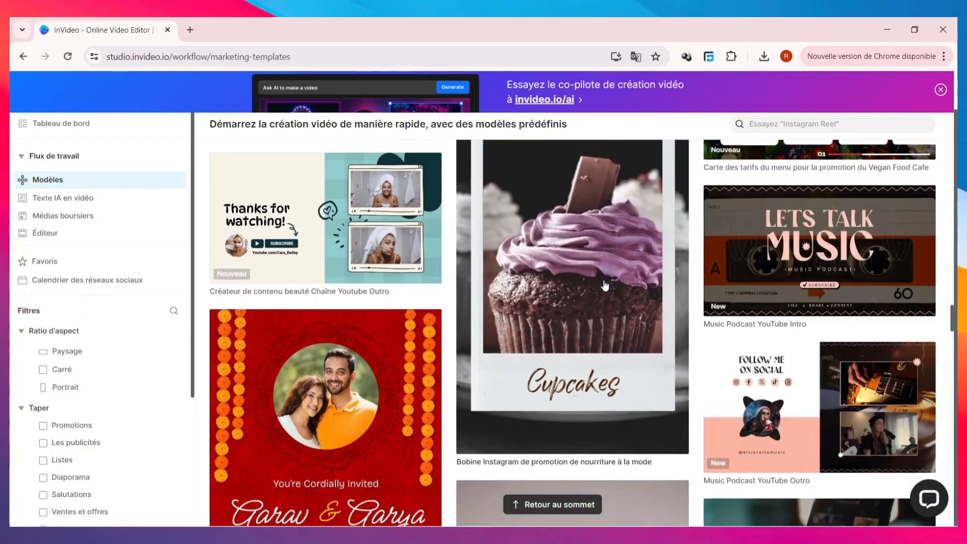
pyautogui.scroll(4, 605, 285)
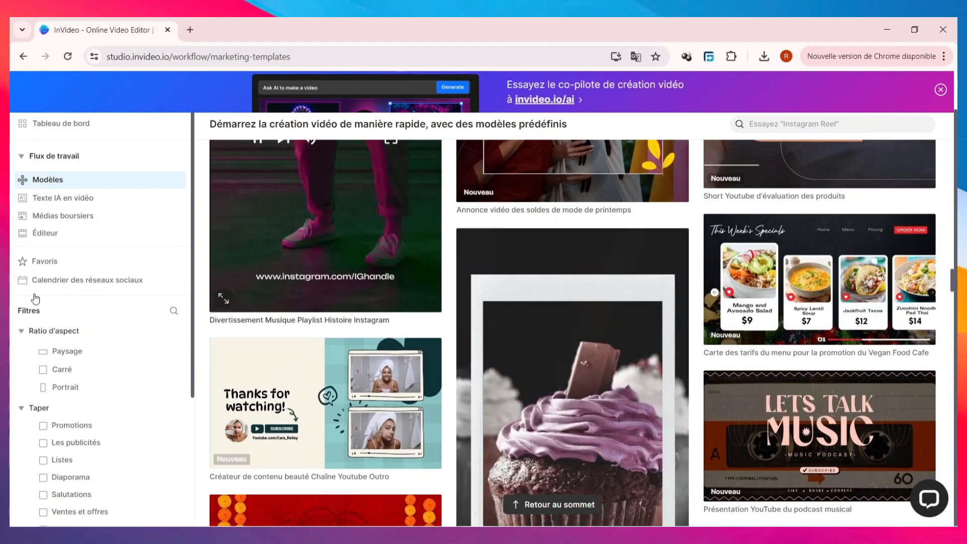
# Look over the template filters and restrict the aspect ratio to "Paysage".
pyautogui.scroll(-1, 62, 347)
pyautogui.scroll(-2, 60, 347)
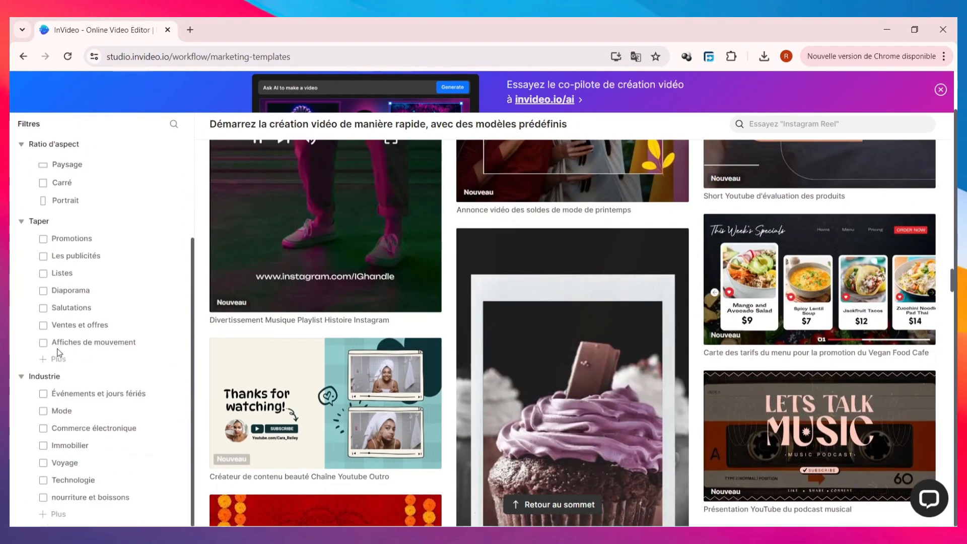
pyautogui.scroll(3, 59, 347)
pyautogui.scroll(1, 60, 351)
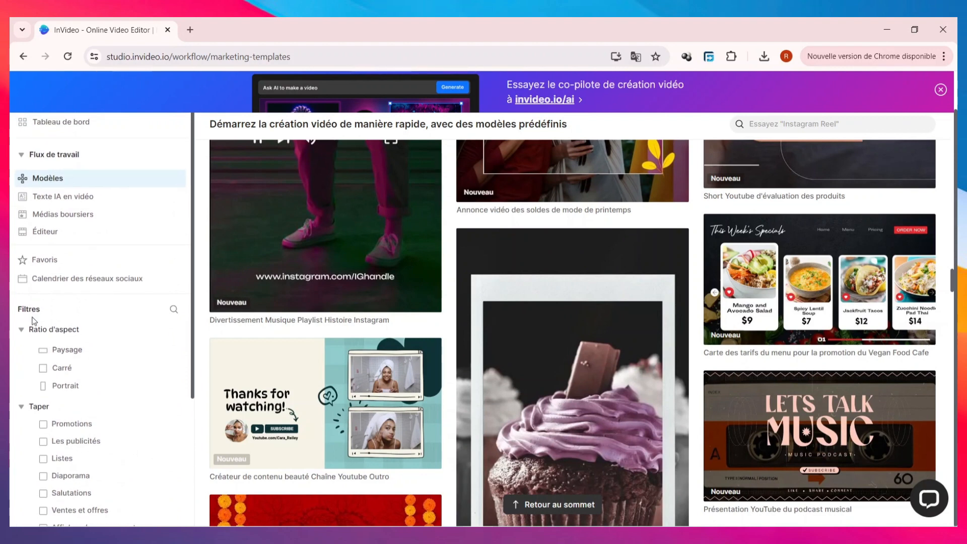
pyautogui.click(51, 351)
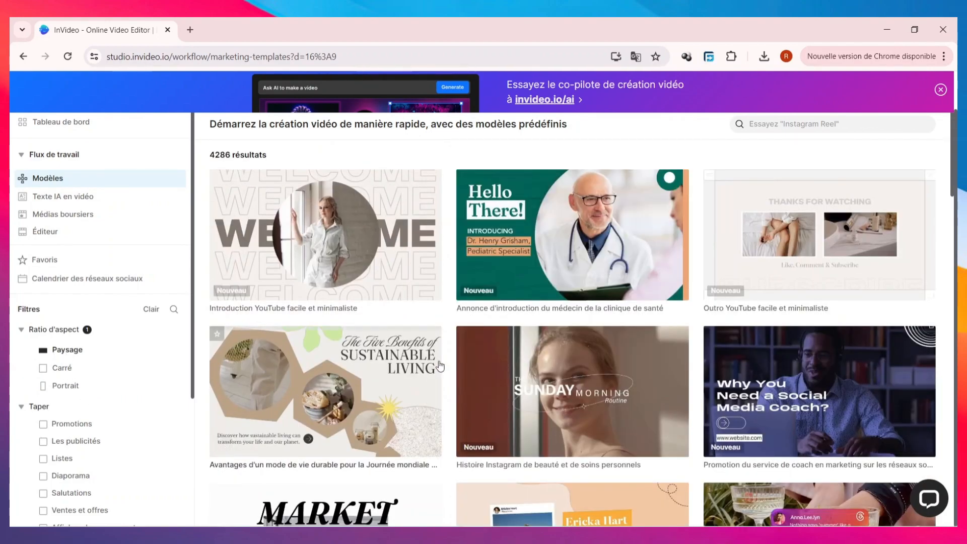
# Browse the landscape templates and narrow them to the "Les publicités" type.
pyautogui.scroll(-15, 440, 366)
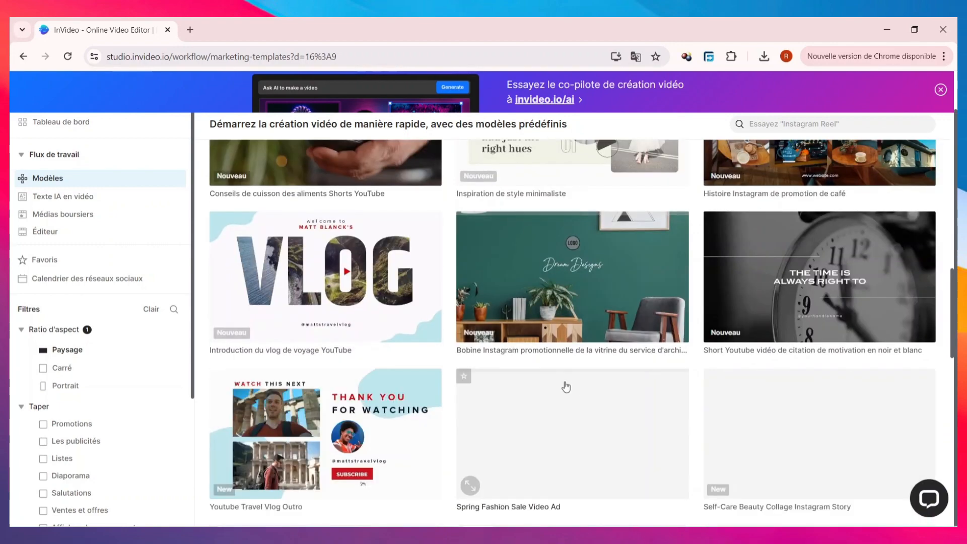
pyautogui.scroll(7, 566, 387)
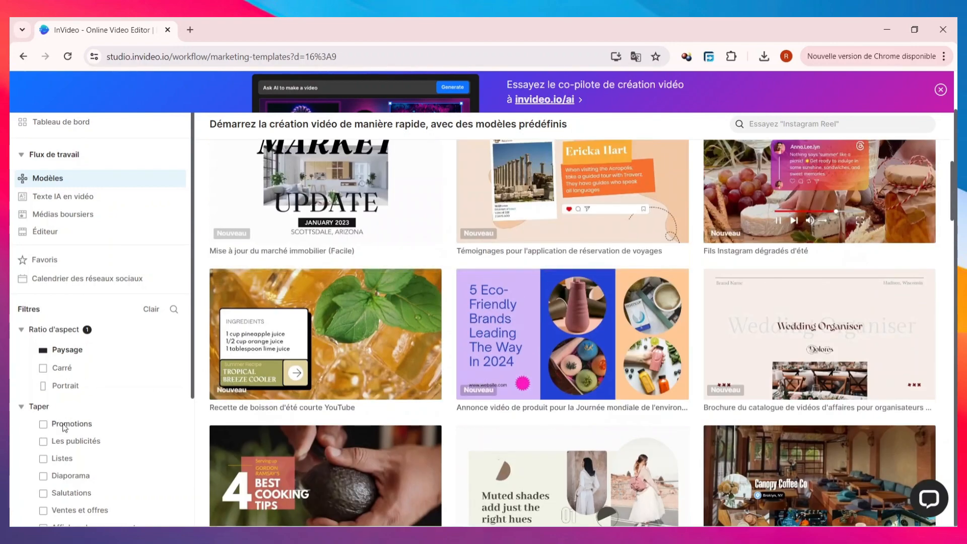
pyautogui.scroll(-3, 64, 427)
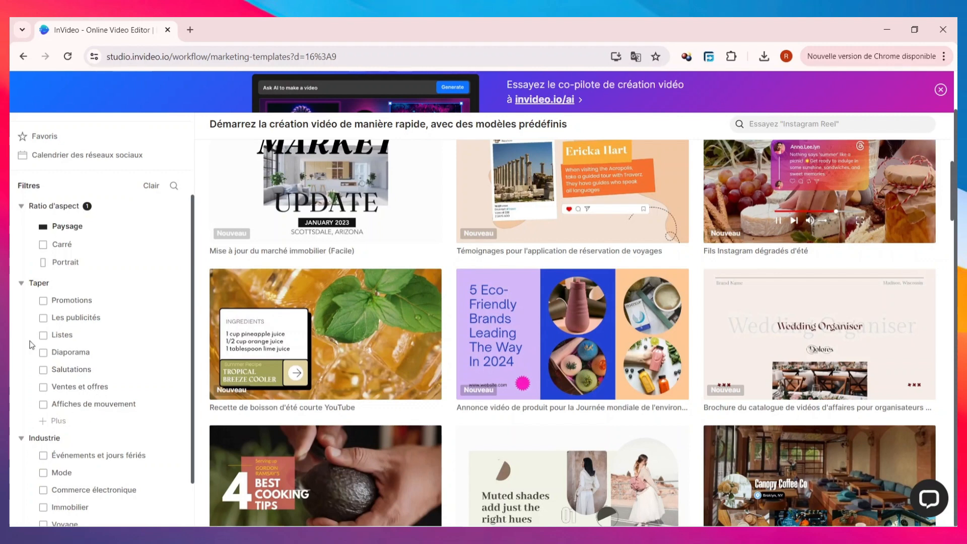
pyautogui.click(55, 318)
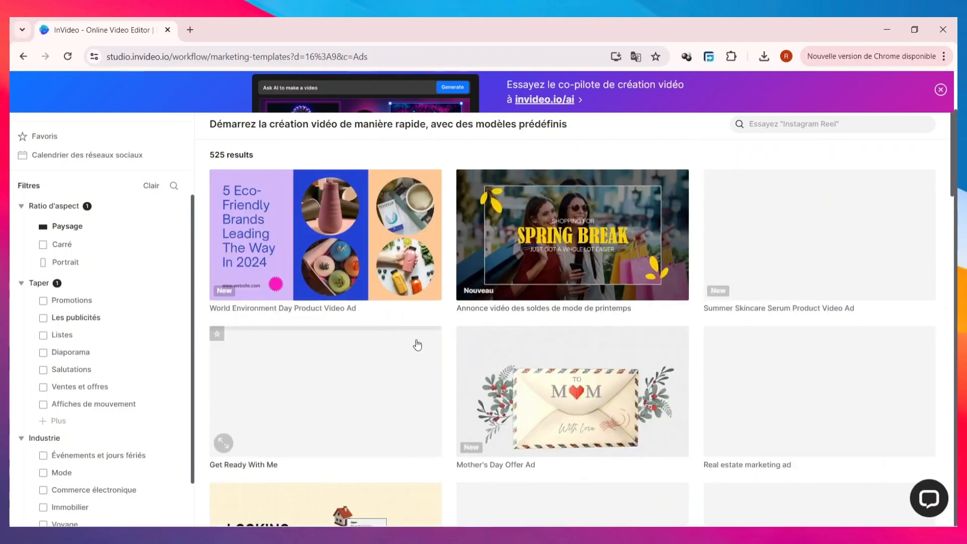
# Look over the landscape ad templates and narrow them to the "Voyage" industry.
pyautogui.scroll(4, 504, 406)
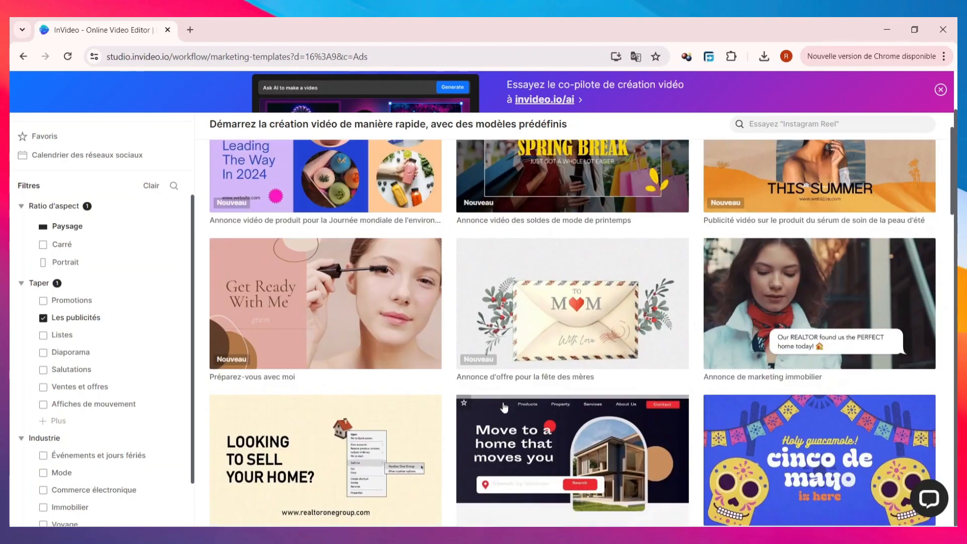
pyautogui.scroll(-1, 92, 338)
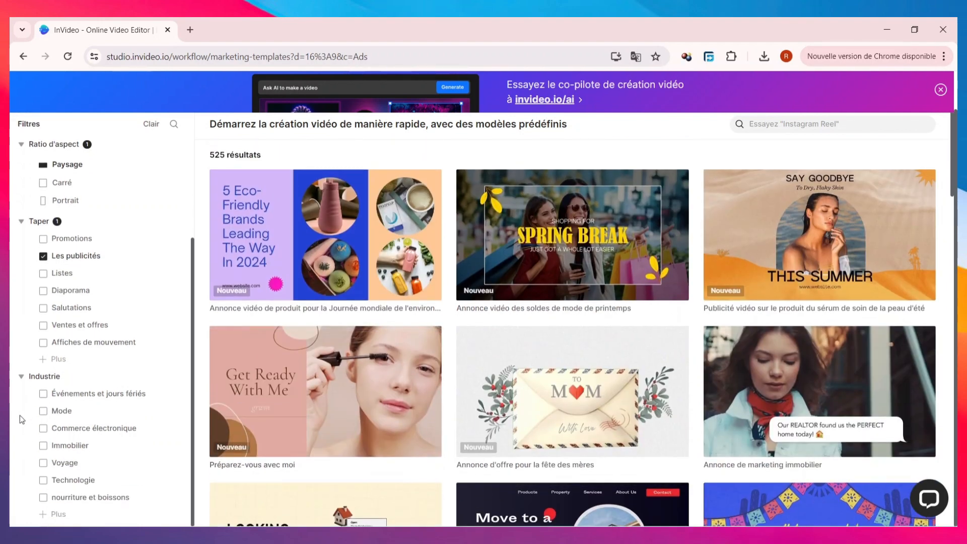
pyautogui.click(44, 463)
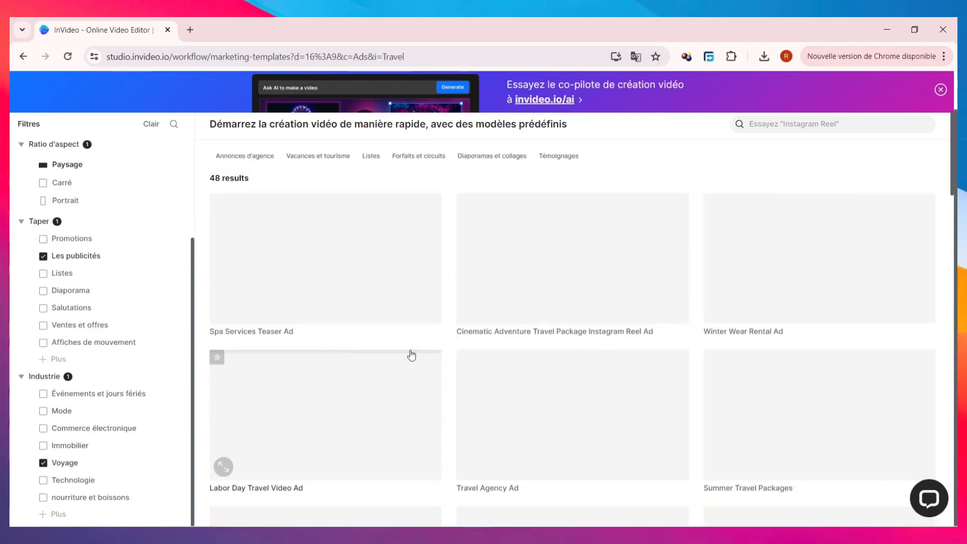
# Examine the range of travel ad templates offered in landscape format.
pyautogui.scroll(-4, 509, 334)
pyautogui.scroll(2, 270, 331)
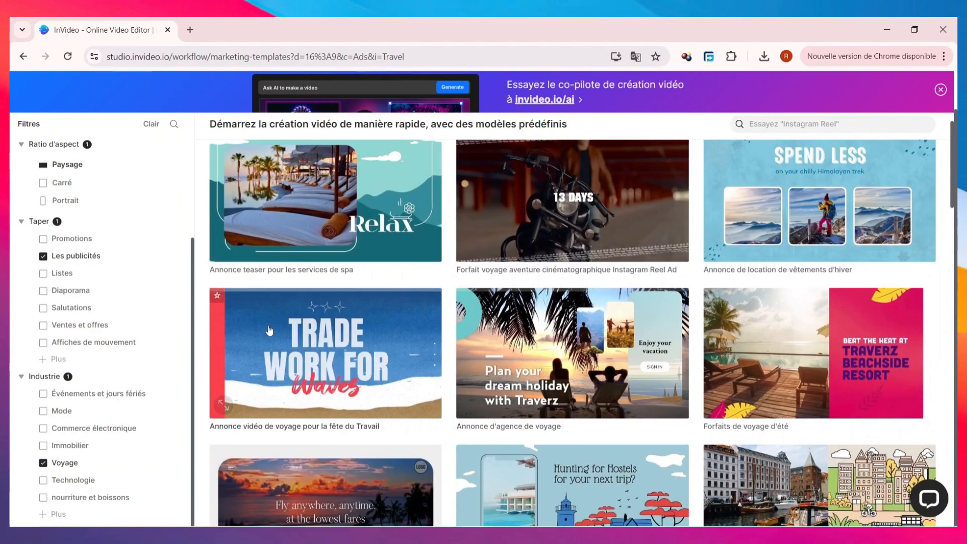
pyautogui.scroll(-8, 270, 331)
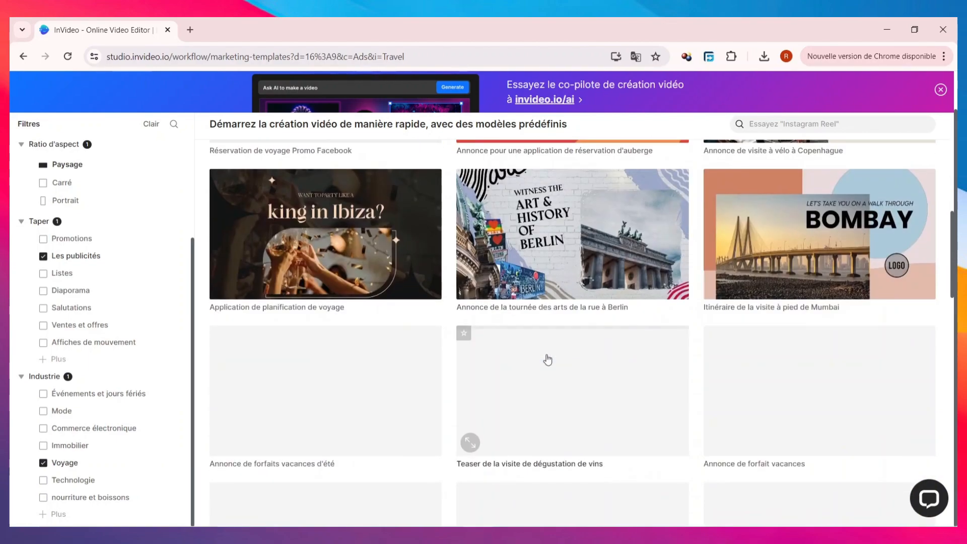
pyautogui.scroll(-3, 547, 359)
pyautogui.scroll(3, 547, 359)
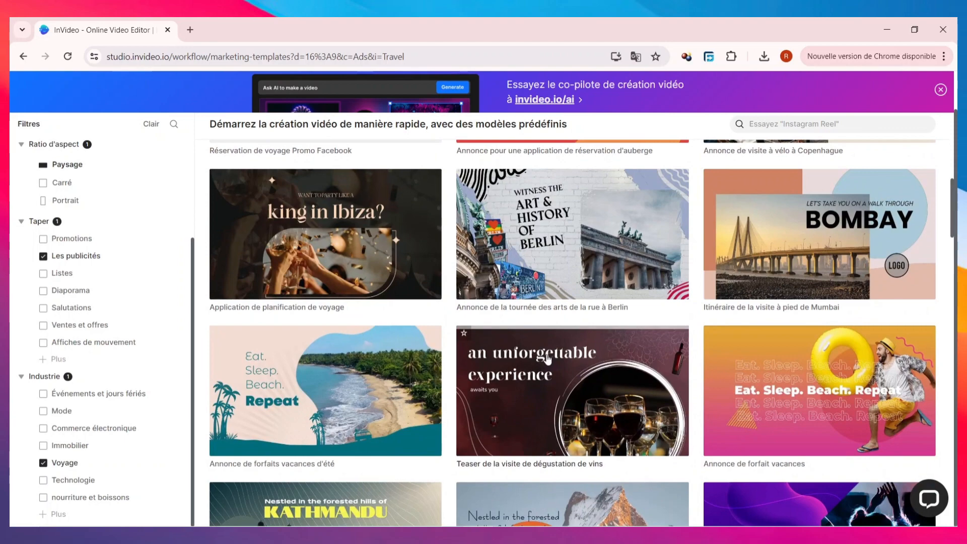
pyautogui.scroll(5, 547, 360)
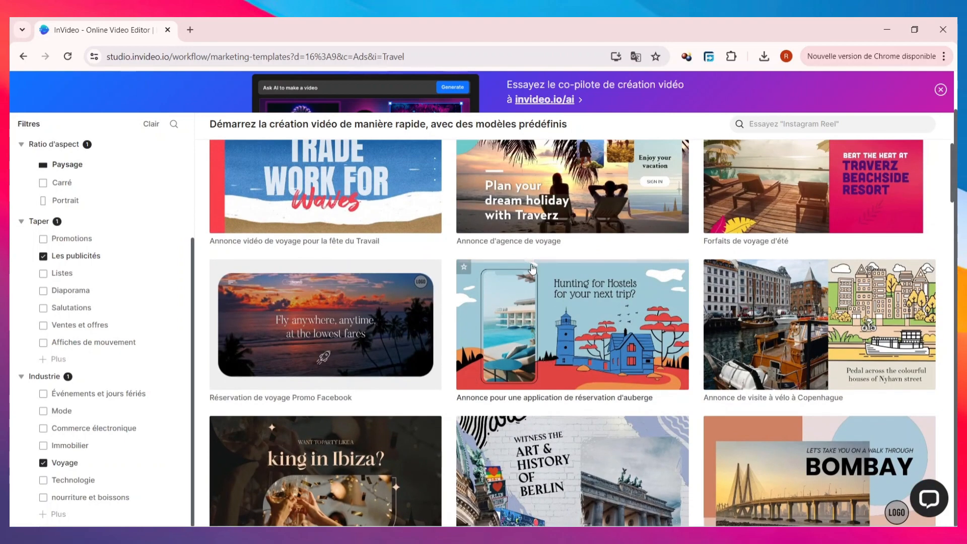
pyautogui.scroll(5, 578, 304)
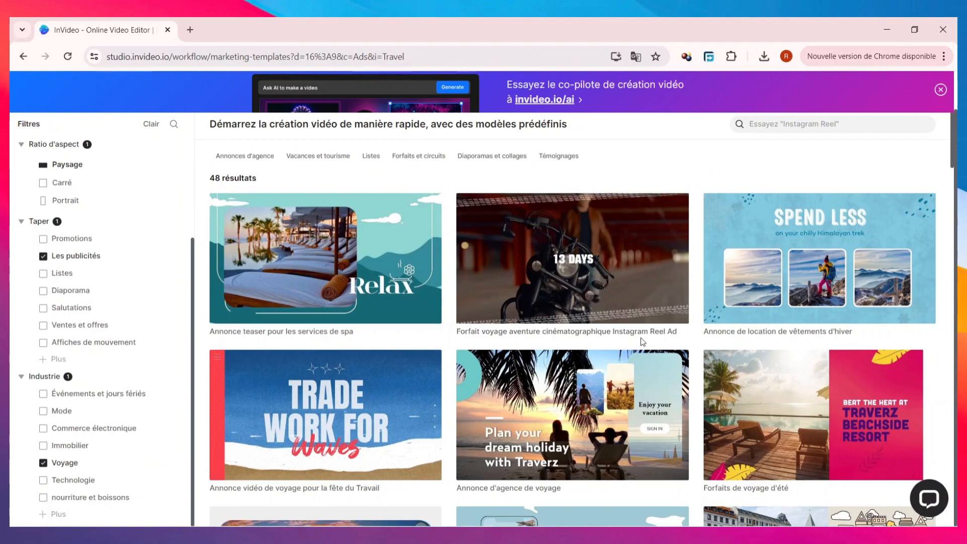
pyautogui.scroll(-6, 617, 337)
pyautogui.scroll(6, 617, 338)
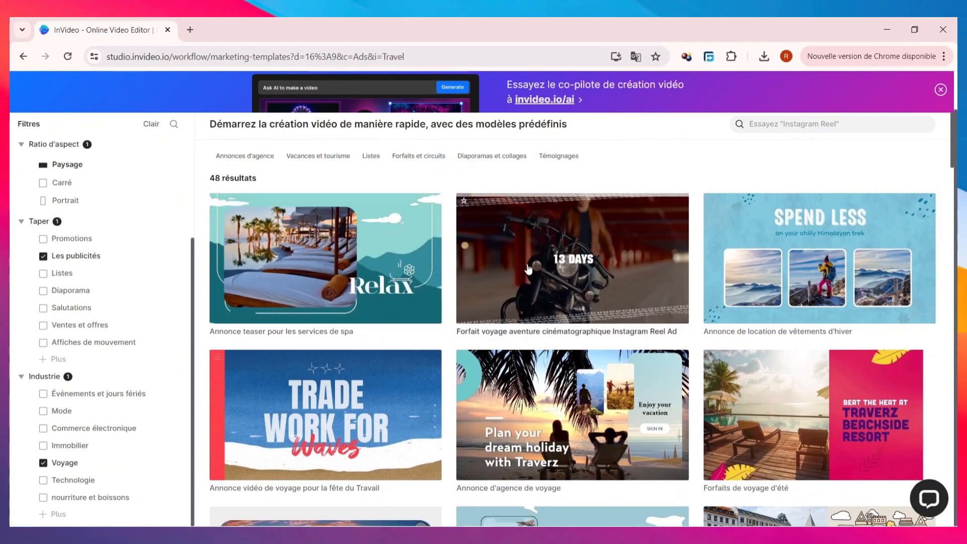
# Preview the "Forfaits de voyage d'été" template video and open the template in the editor in "Paysage (16:9)" format.
pyautogui.scroll(-4, 810, 242)
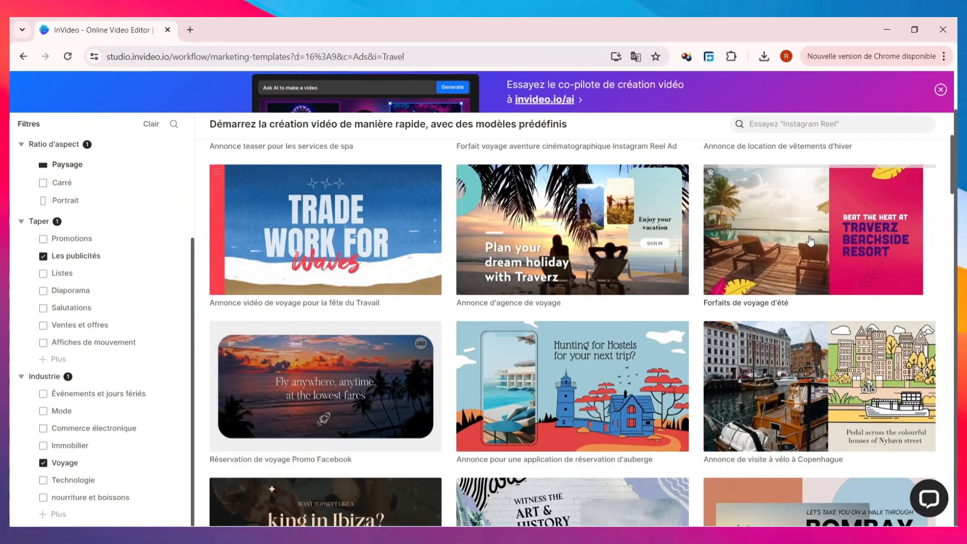
pyautogui.click(810, 242)
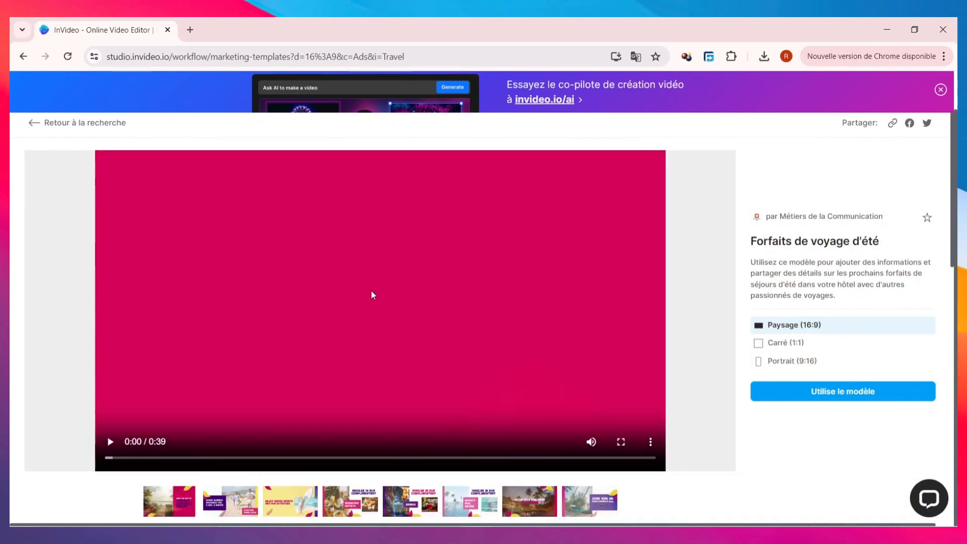
pyautogui.click(359, 322)
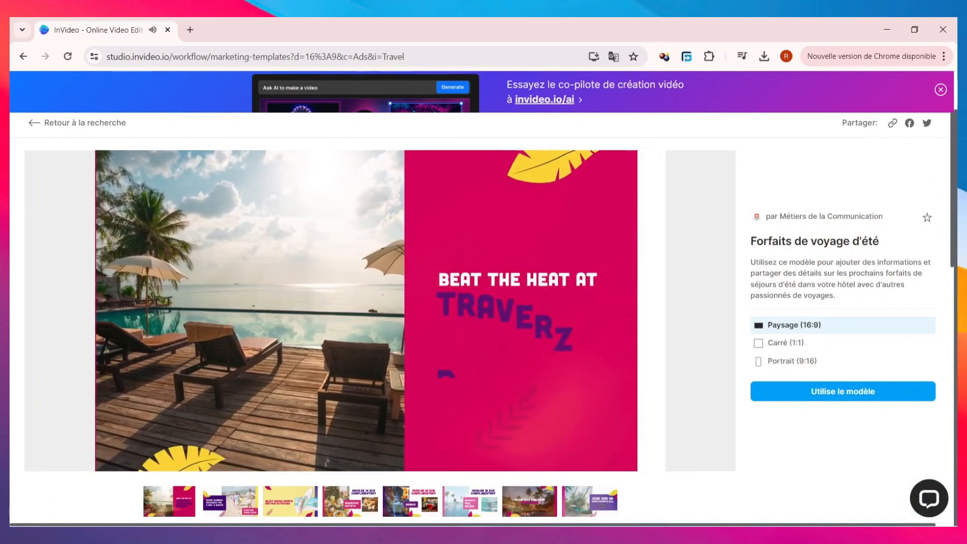
pyautogui.click(393, 249)
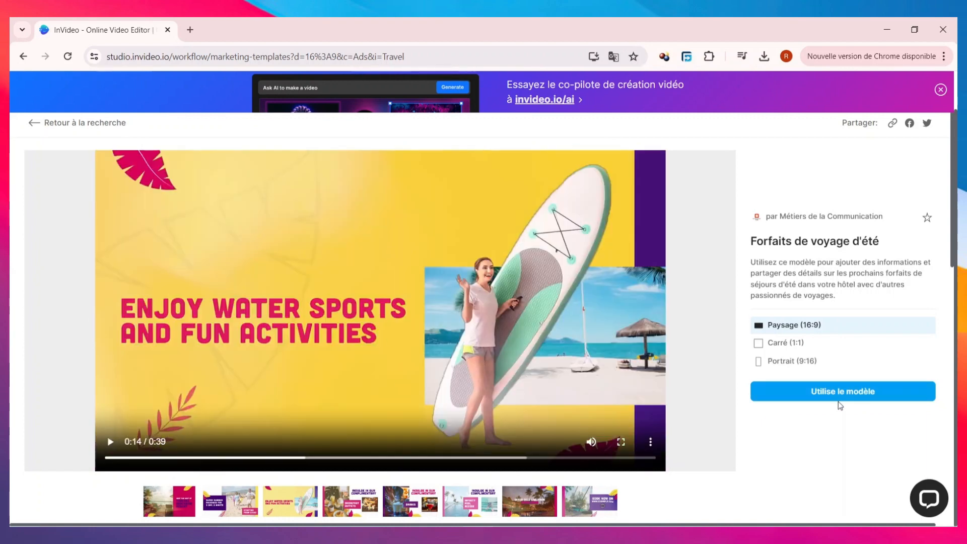
pyautogui.click(833, 389)
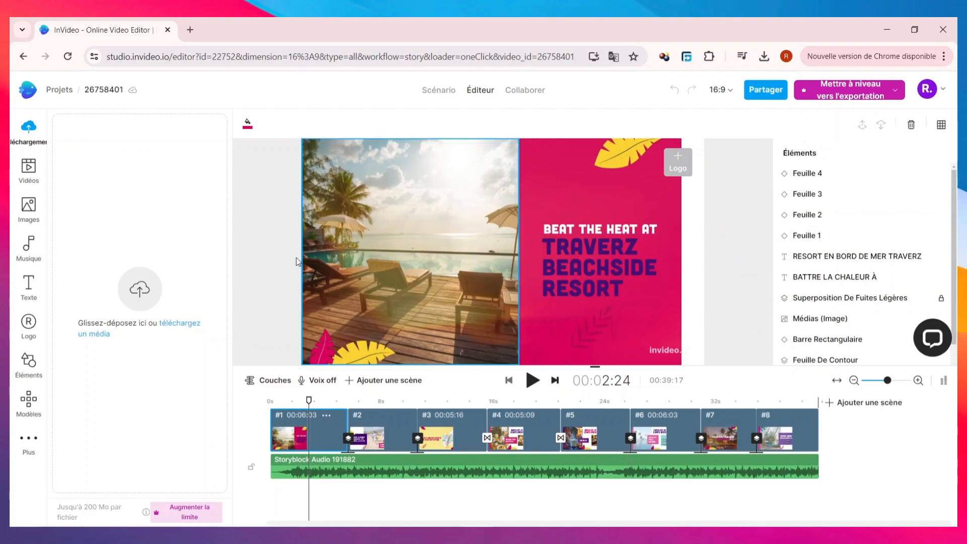
# Open the editor's stock video library and look through the suggested clips.
pyautogui.click(30, 172)
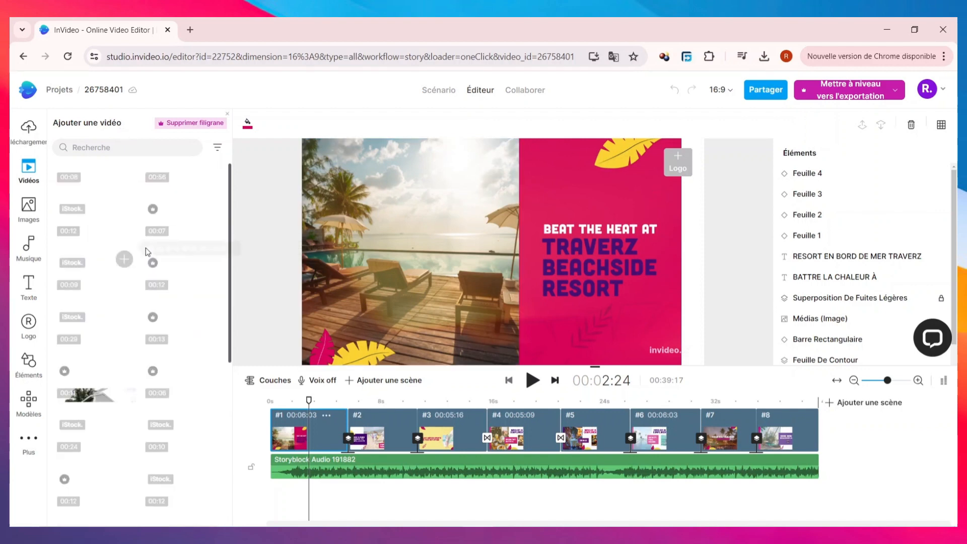
pyautogui.scroll(-3, 135, 262)
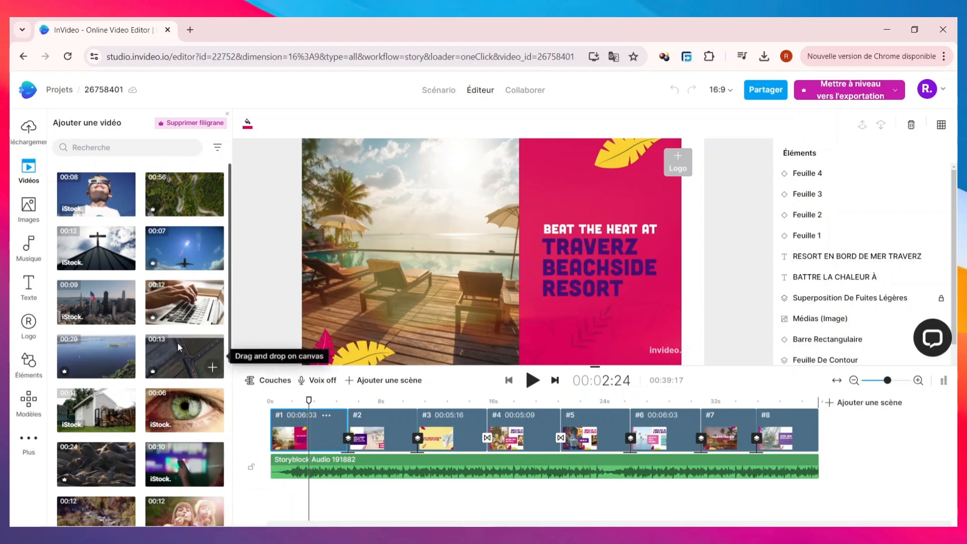
pyautogui.scroll(-5, 177, 342)
pyautogui.scroll(5, 178, 346)
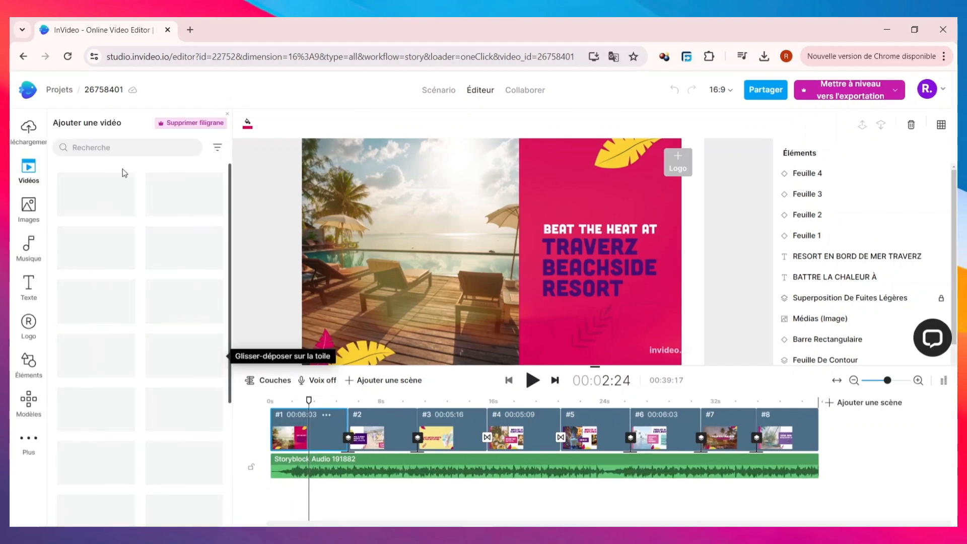
# Search the stock videos for "VOYAGE" and look through the matching clips.
pyautogui.click(135, 149)
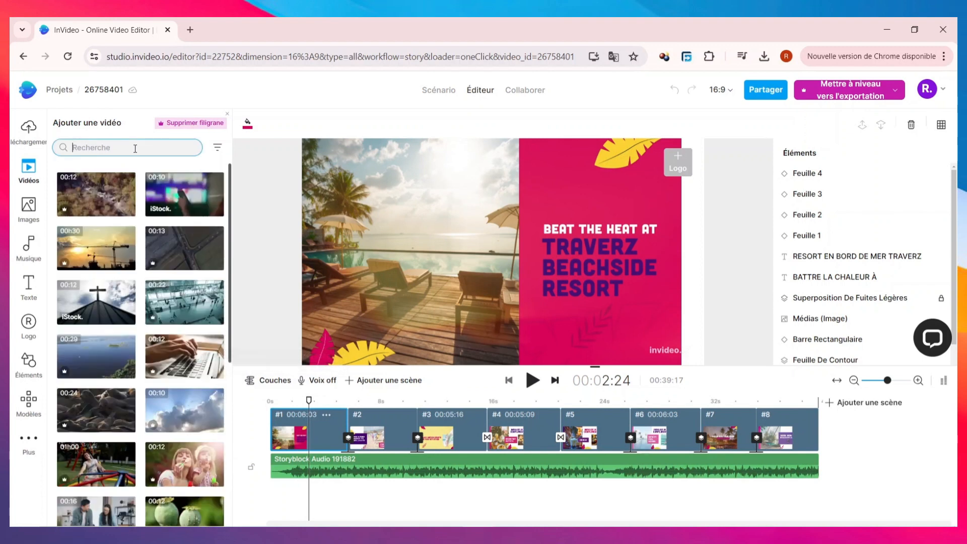
pyautogui.write('vo')
pyautogui.press('Return')
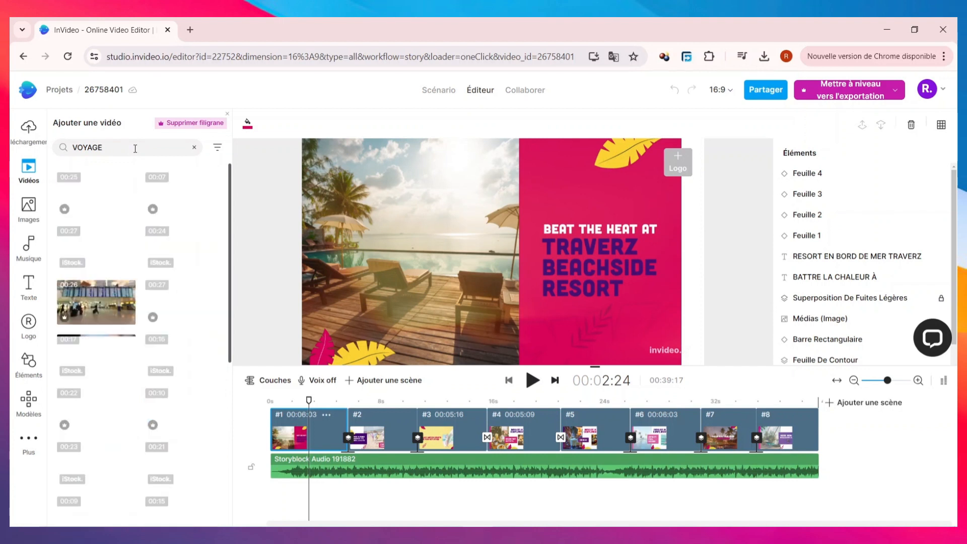
pyautogui.scroll(-3, 211, 248)
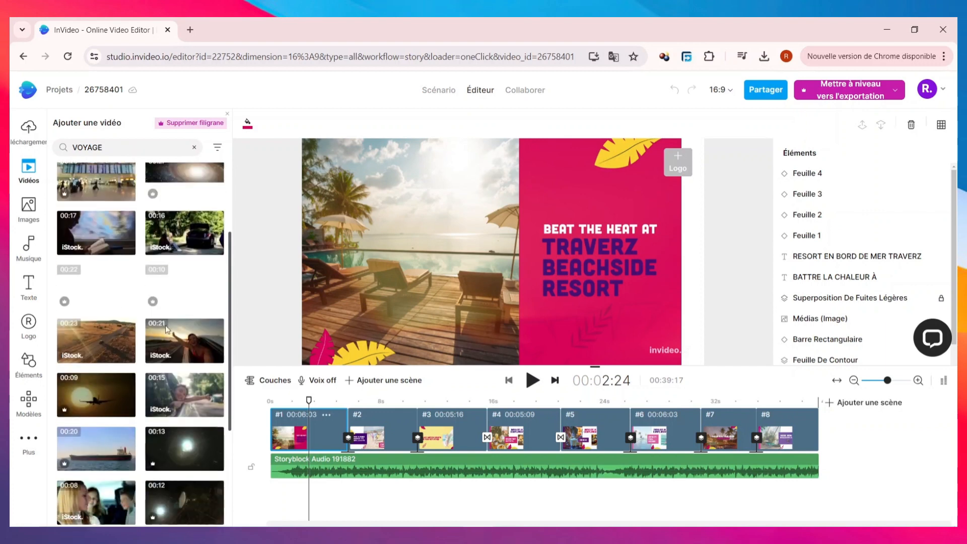
pyautogui.moveTo(179, 351)
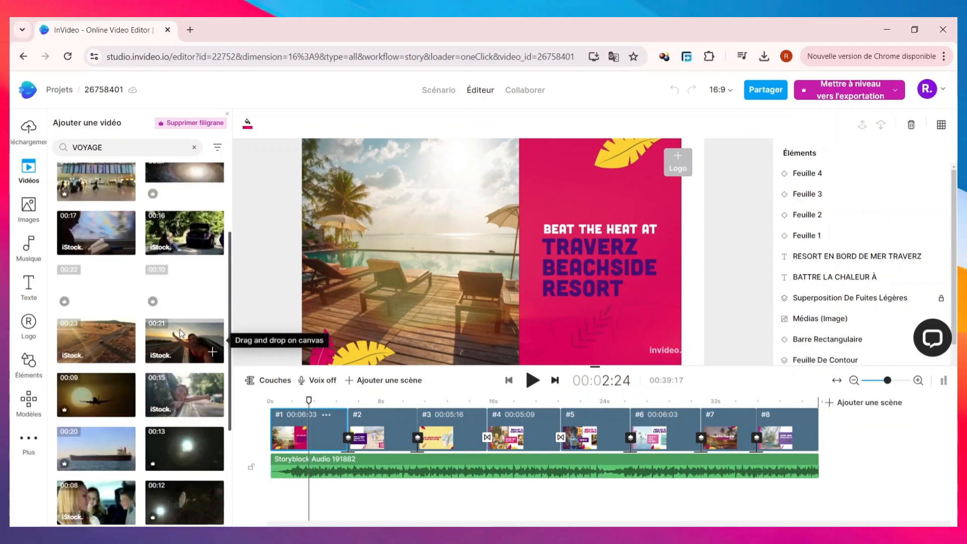
pyautogui.scroll(3, 180, 334)
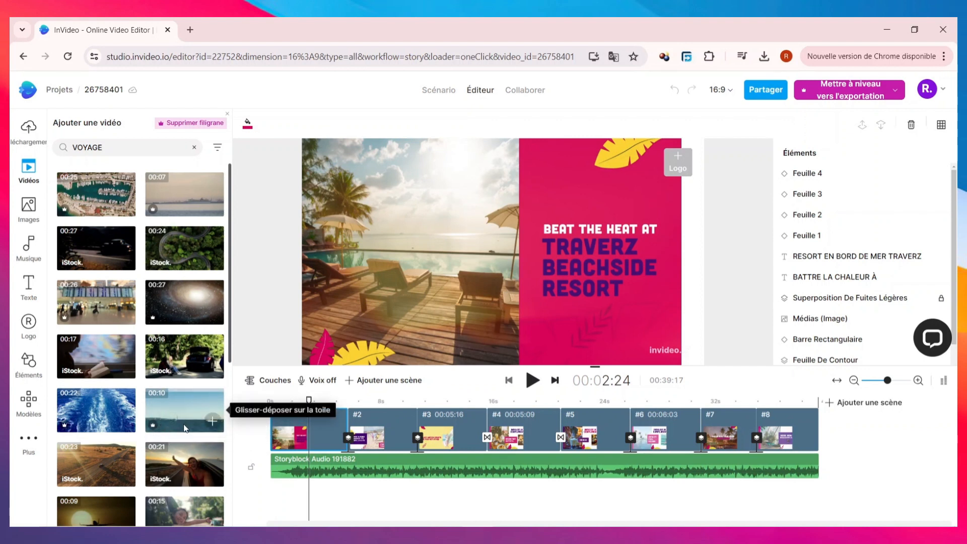
pyautogui.scroll(-3, 171, 416)
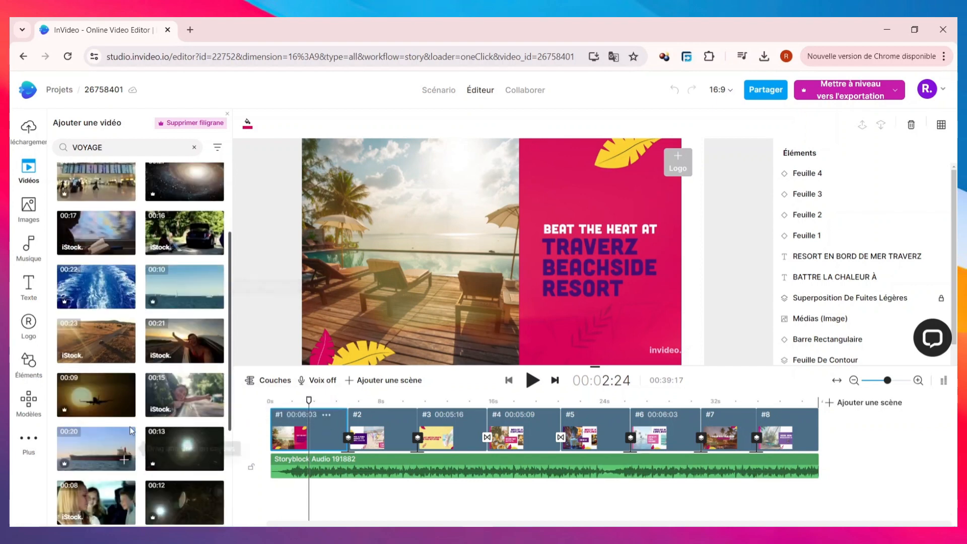
pyautogui.scroll(-4, 168, 397)
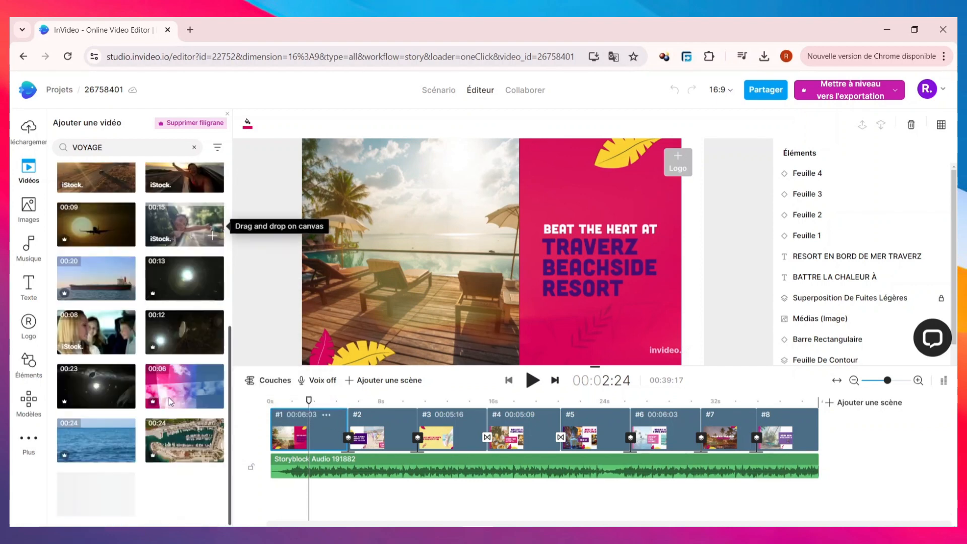
pyautogui.scroll(7, 152, 393)
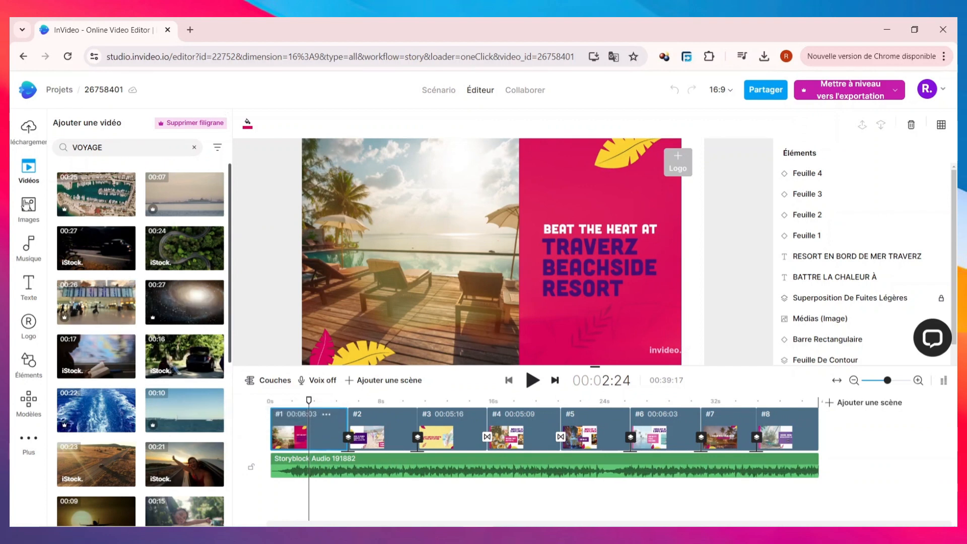
# Search the stock images for "VOYAGE" and look through the matching pictures.
pyautogui.click(29, 204)
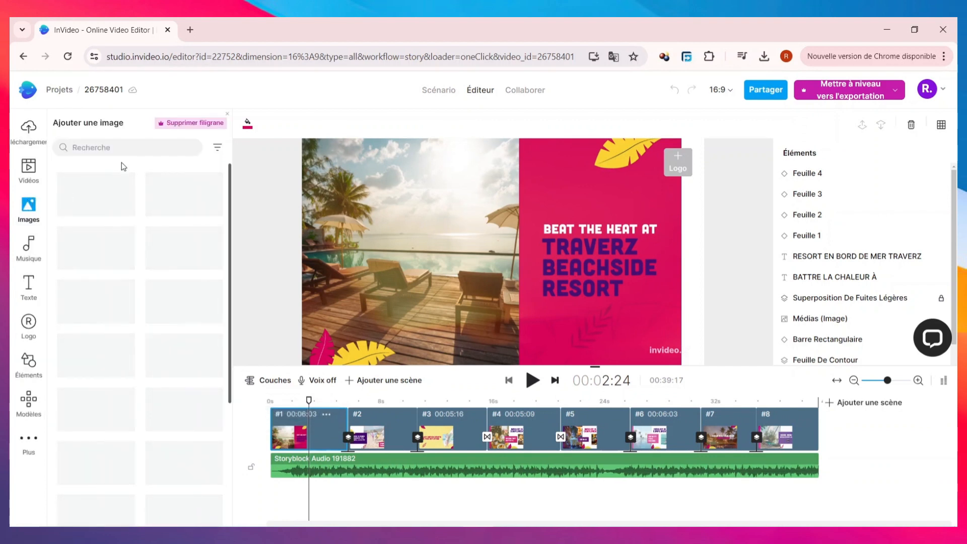
pyautogui.click(131, 148)
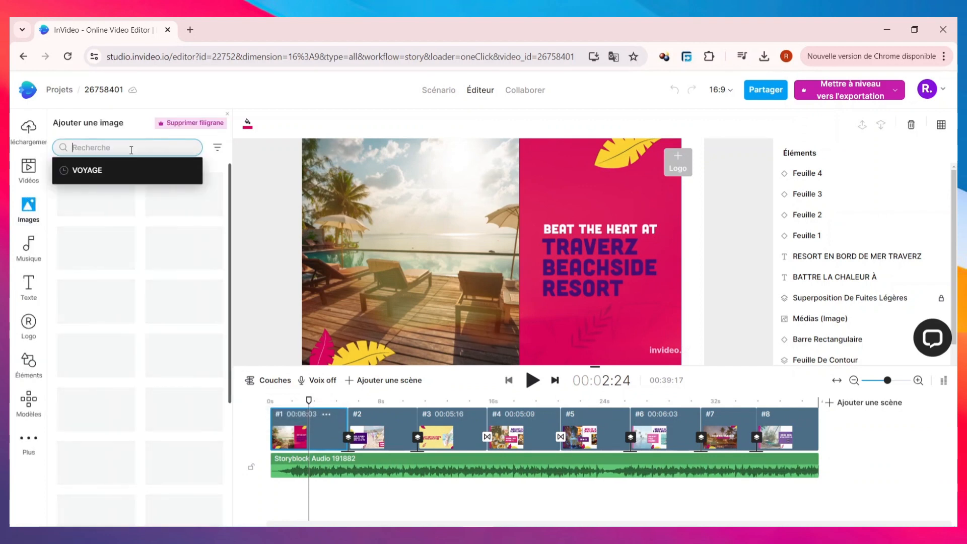
pyautogui.write('VOYAGE')
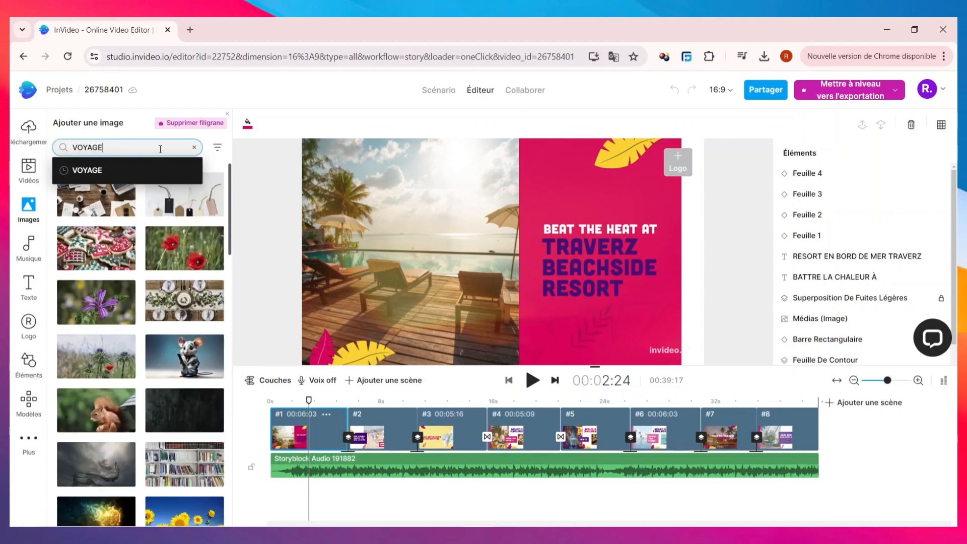
pyautogui.press('Return')
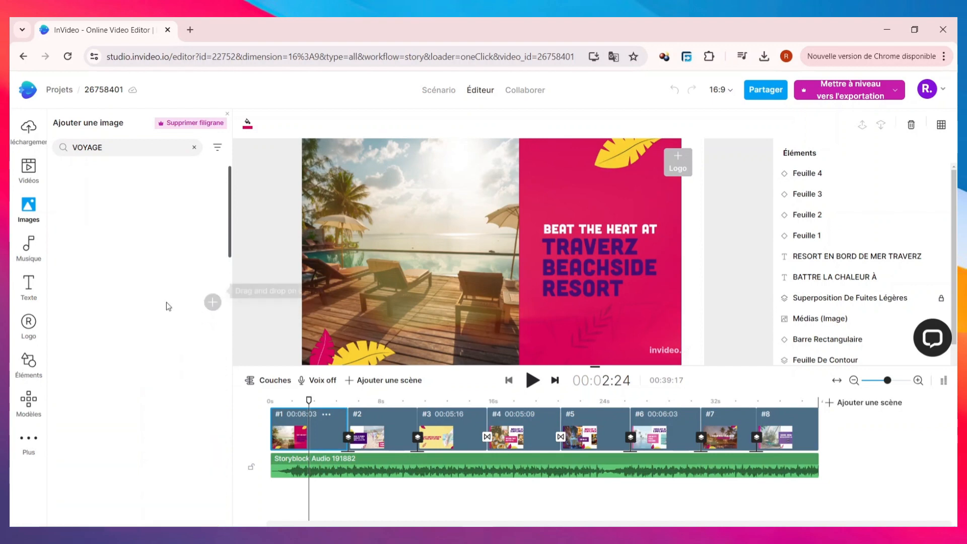
pyautogui.scroll(-3, 167, 306)
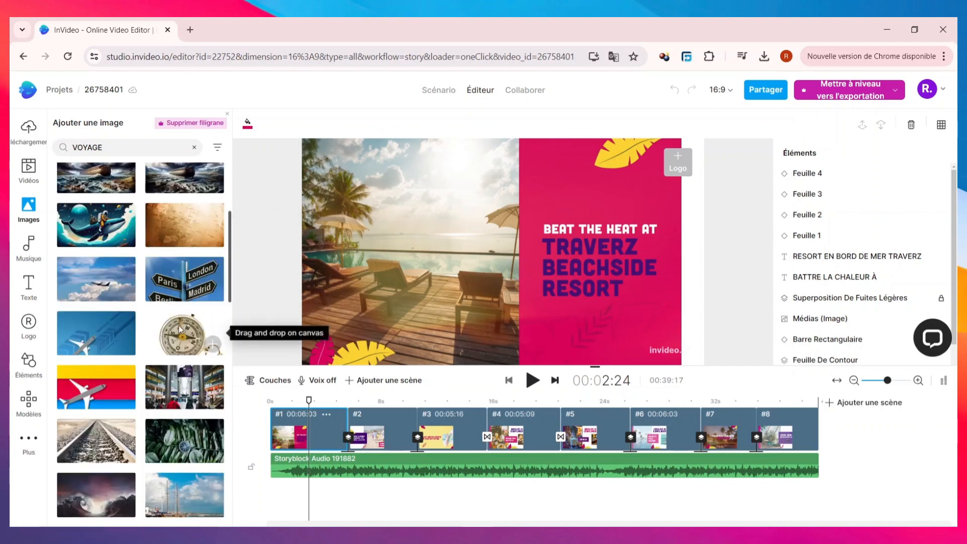
pyautogui.scroll(-2, 153, 272)
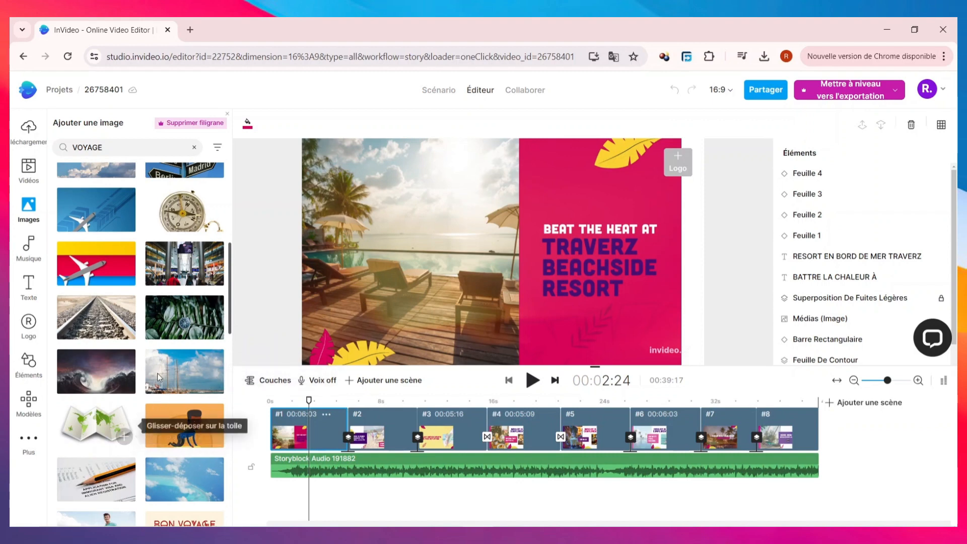
pyautogui.scroll(3, 108, 267)
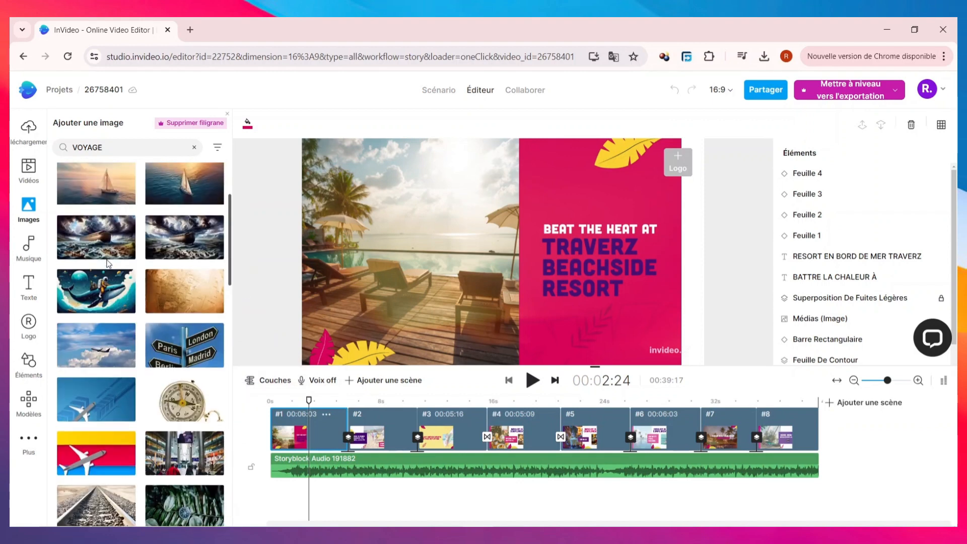
pyautogui.scroll(-6, 107, 259)
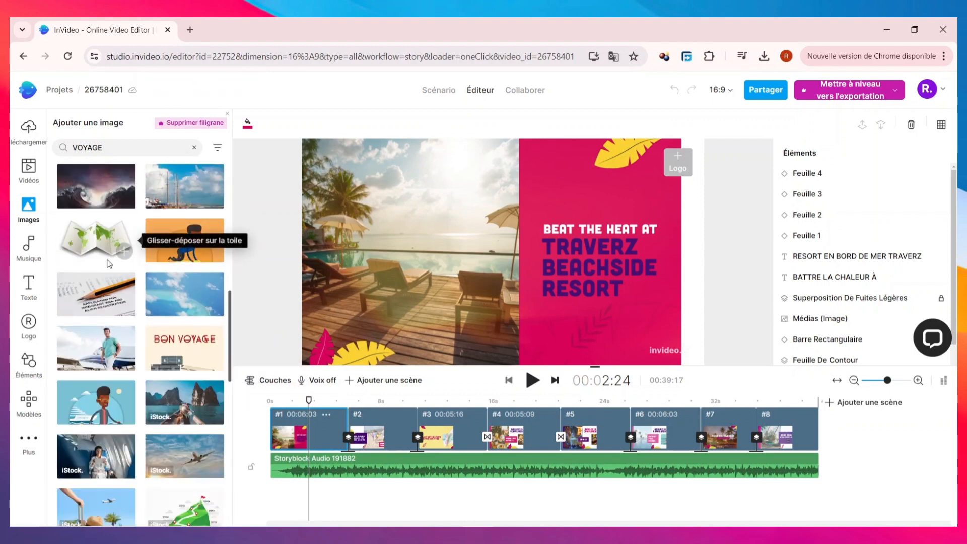
pyautogui.scroll(-3, 108, 267)
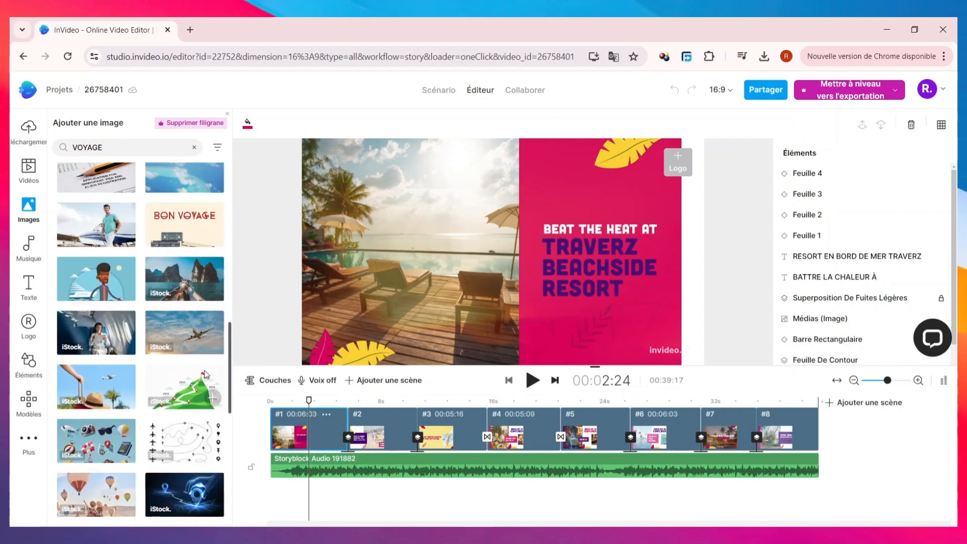
pyautogui.scroll(7, 202, 370)
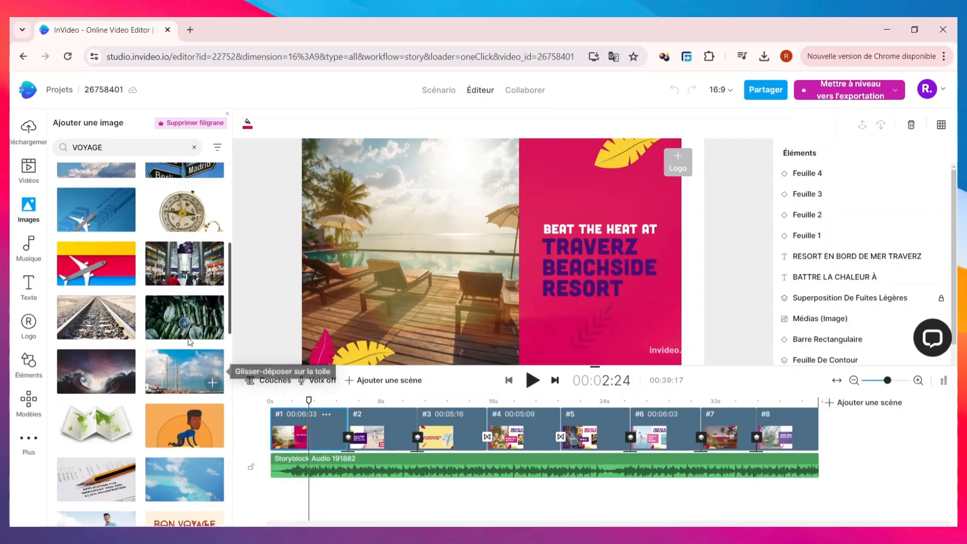
# Open the music library's "Sérieux" mood, preview the "Couleurs abstraites" track and look through the other tracks.
pyautogui.click(27, 249)
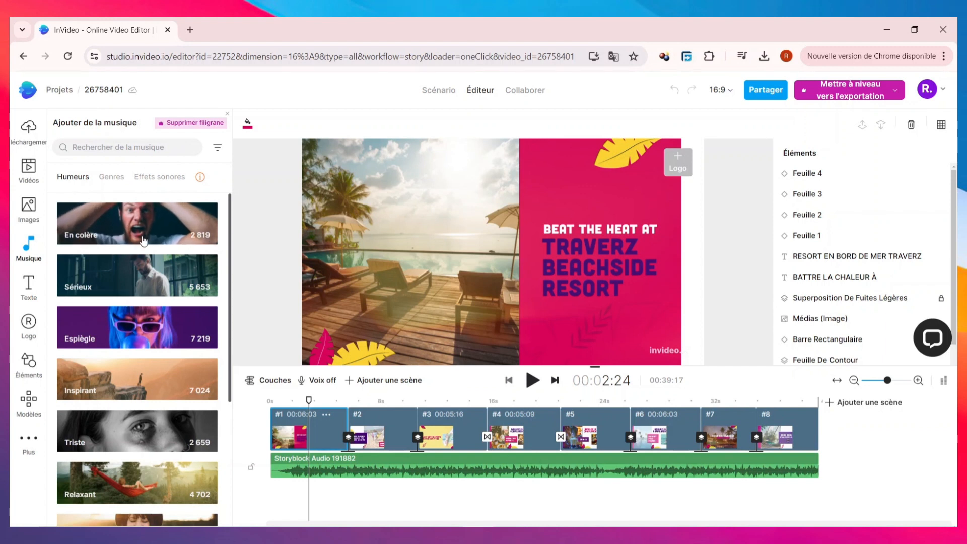
pyautogui.click(166, 280)
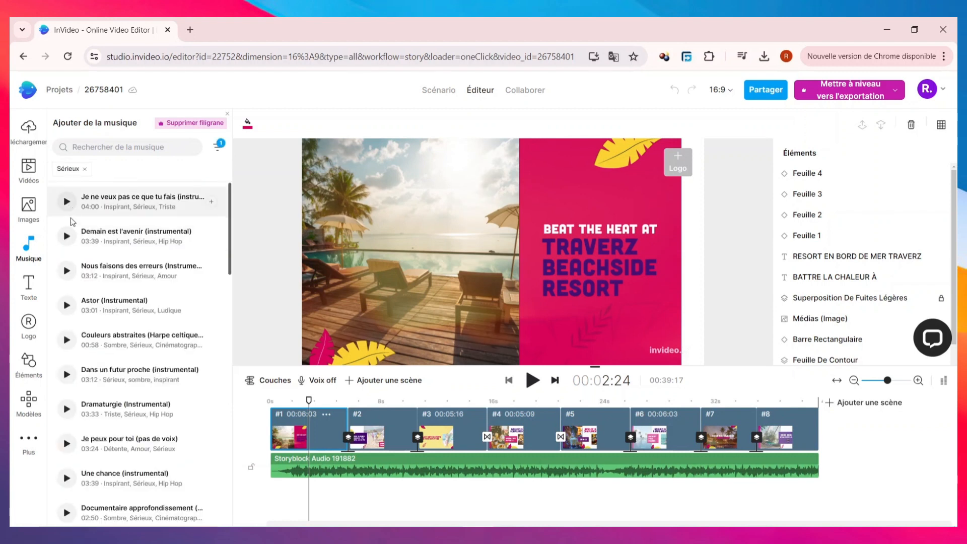
pyautogui.click(68, 343)
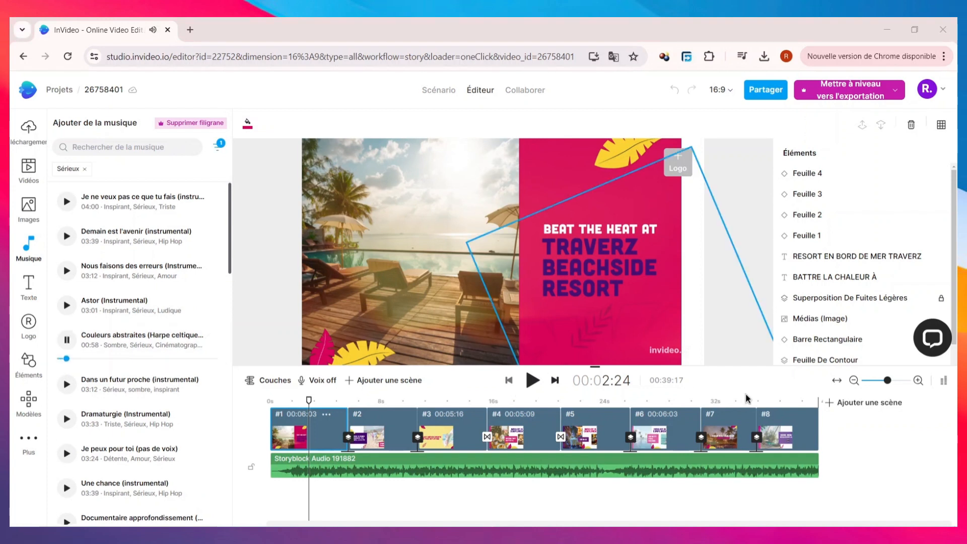
pyautogui.click(67, 341)
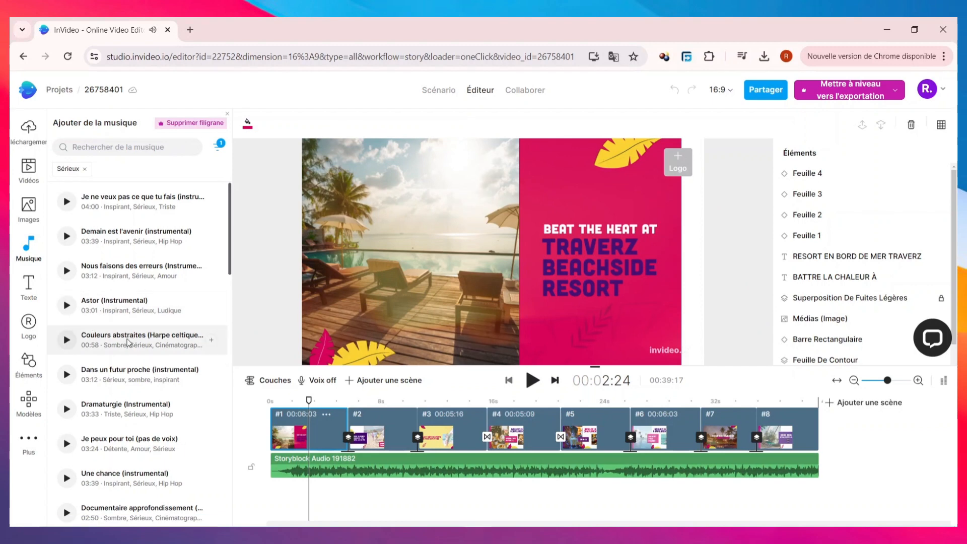
pyautogui.scroll(-4, 127, 343)
pyautogui.scroll(-3, 146, 307)
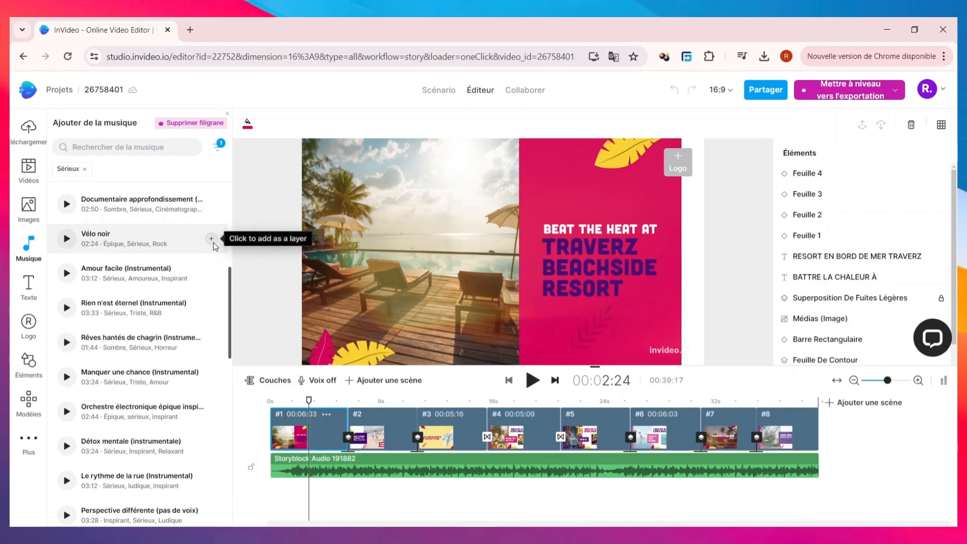
# Return to the music categories and look through the available genres.
pyautogui.click(29, 248)
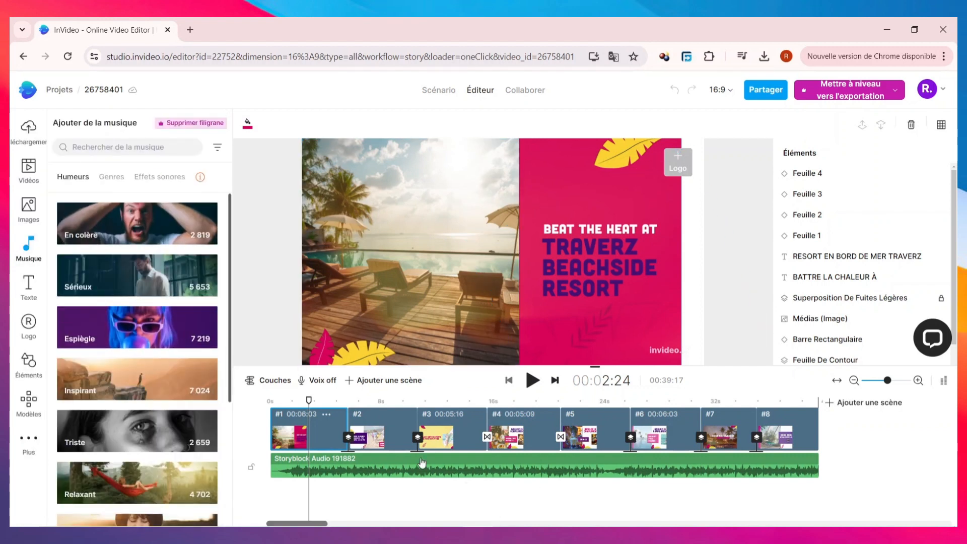
pyautogui.click(113, 178)
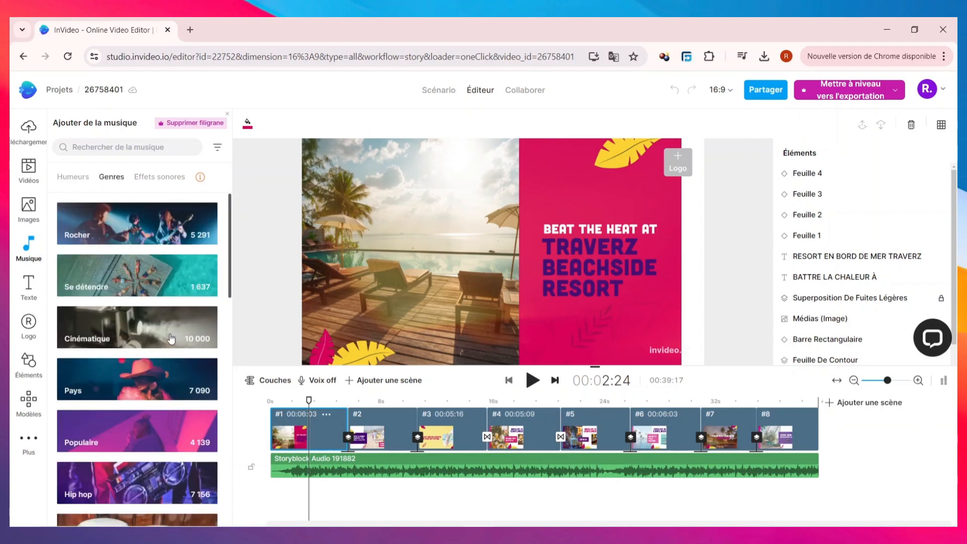
pyautogui.scroll(-3, 169, 377)
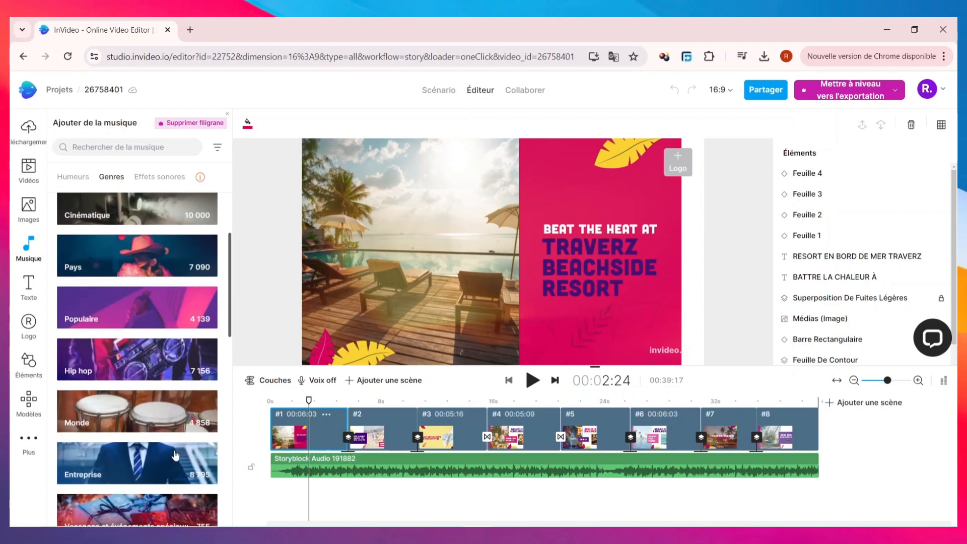
pyautogui.scroll(3, 156, 408)
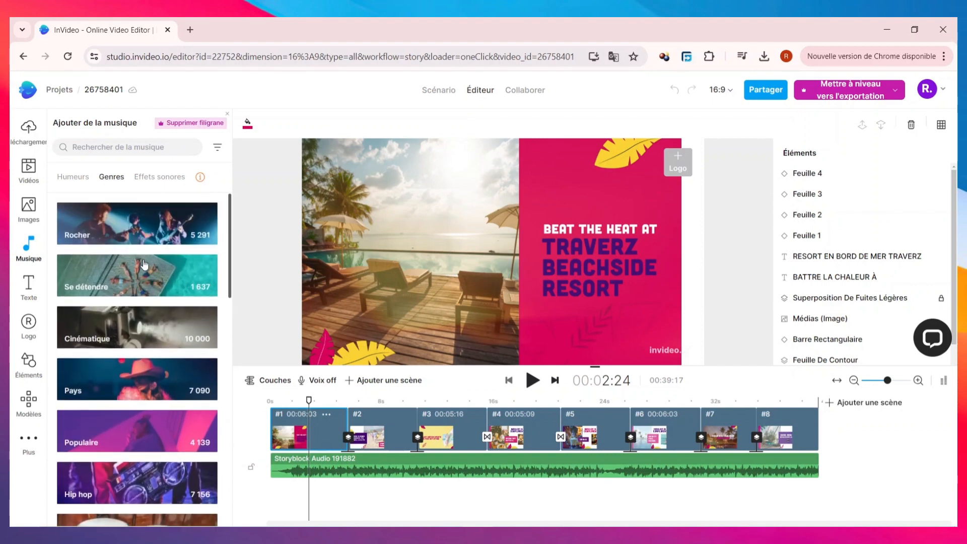
pyautogui.scroll(-3, 144, 265)
pyautogui.scroll(3, 151, 251)
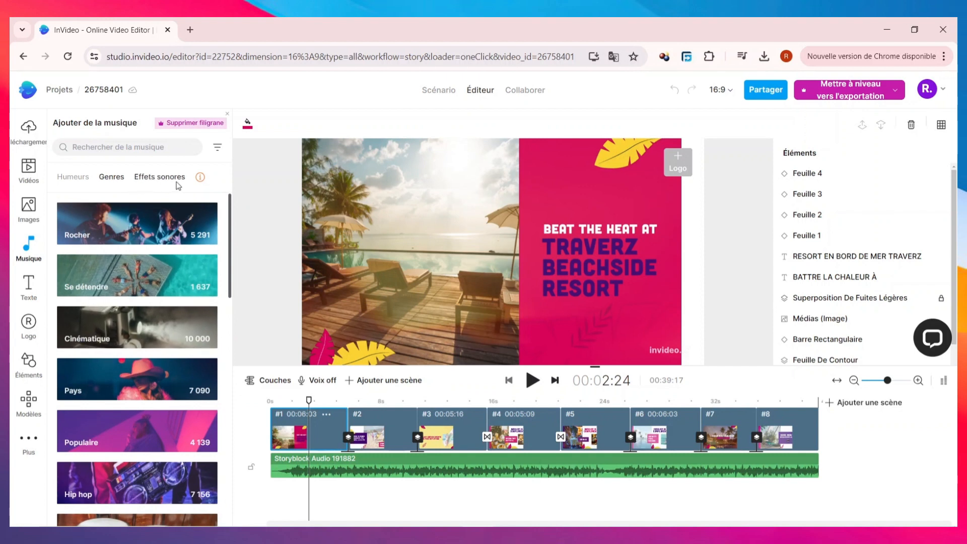
# Look through the sound effect categories in the music library.
pyautogui.click(160, 178)
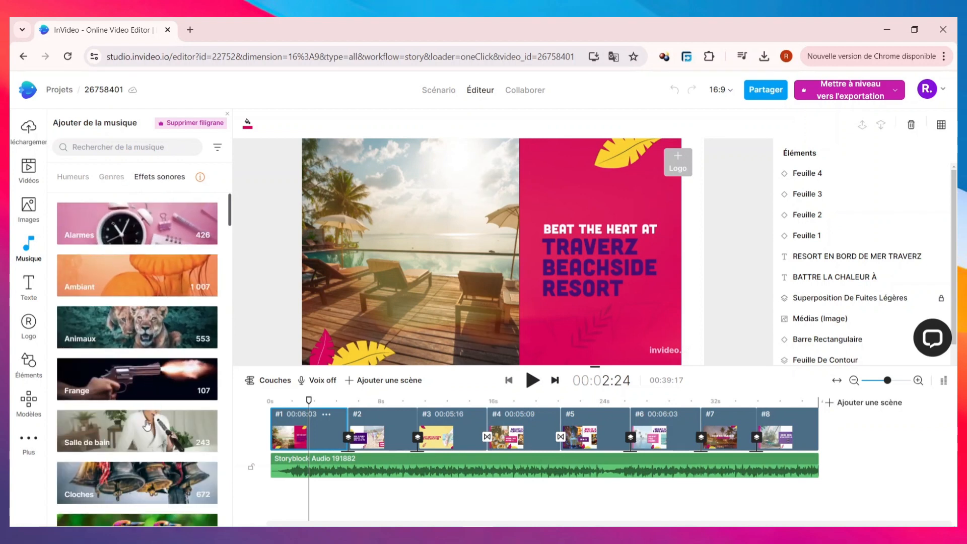
pyautogui.scroll(-3, 77, 372)
pyautogui.scroll(3, 77, 363)
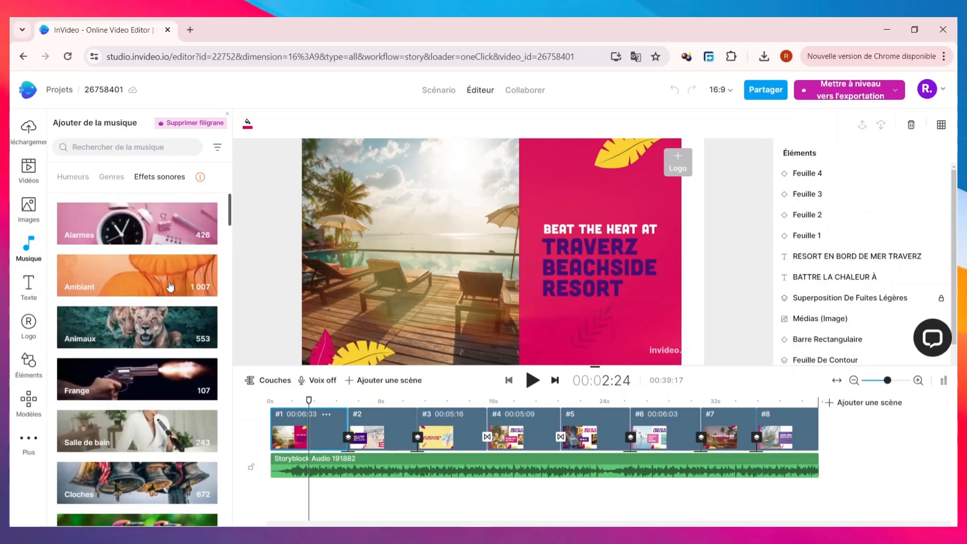
# Open the text library and examine its title options and the typography, minimalist, social media and lower-third text styles.
pyautogui.click(31, 286)
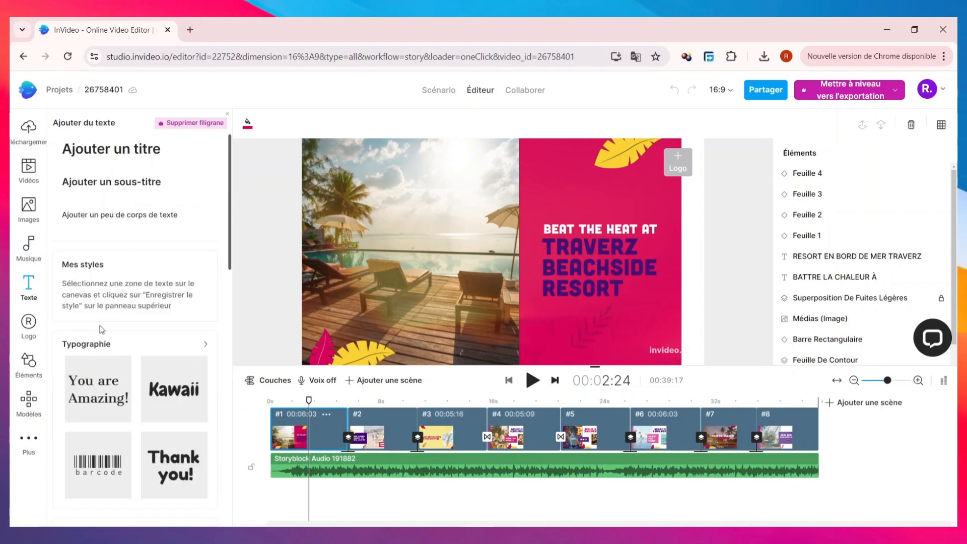
pyautogui.scroll(-1, 103, 282)
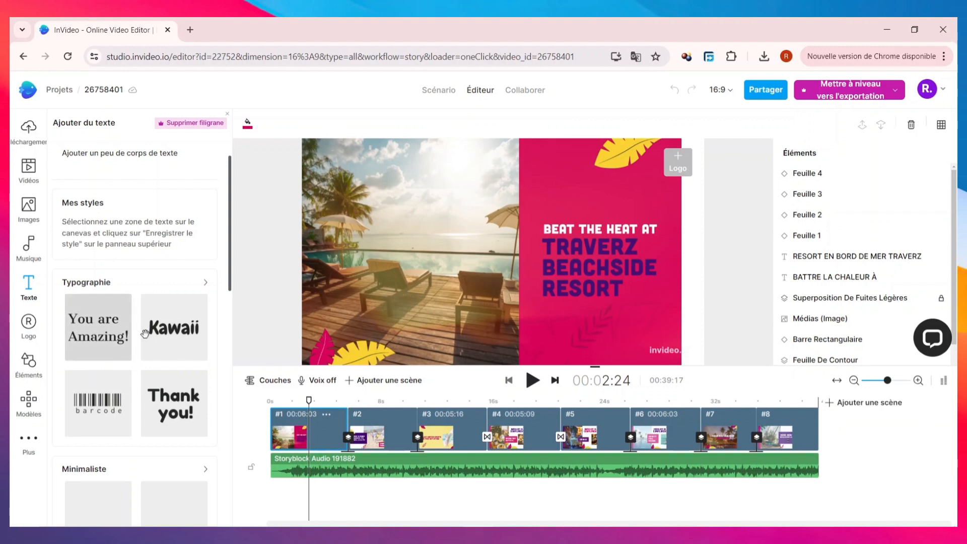
pyautogui.scroll(-3, 156, 378)
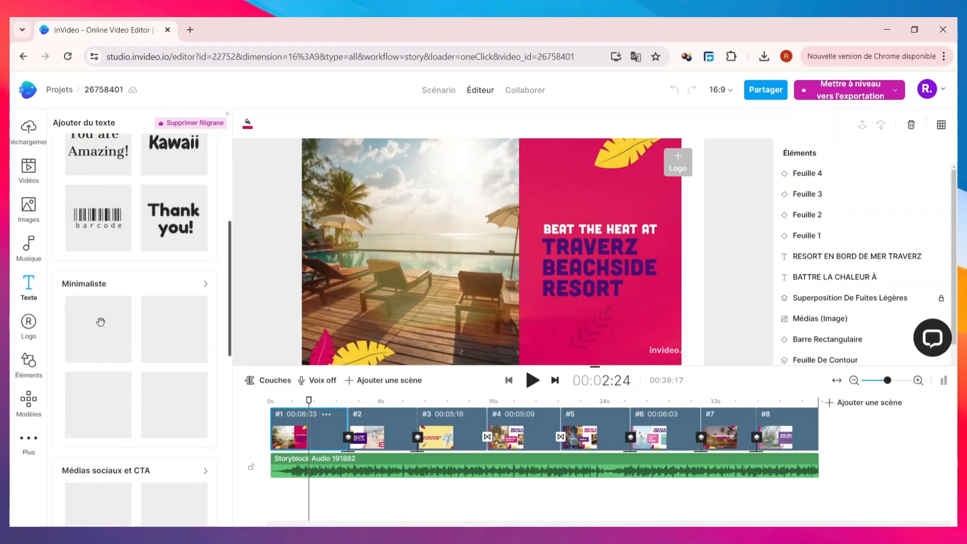
pyautogui.scroll(-1, 100, 322)
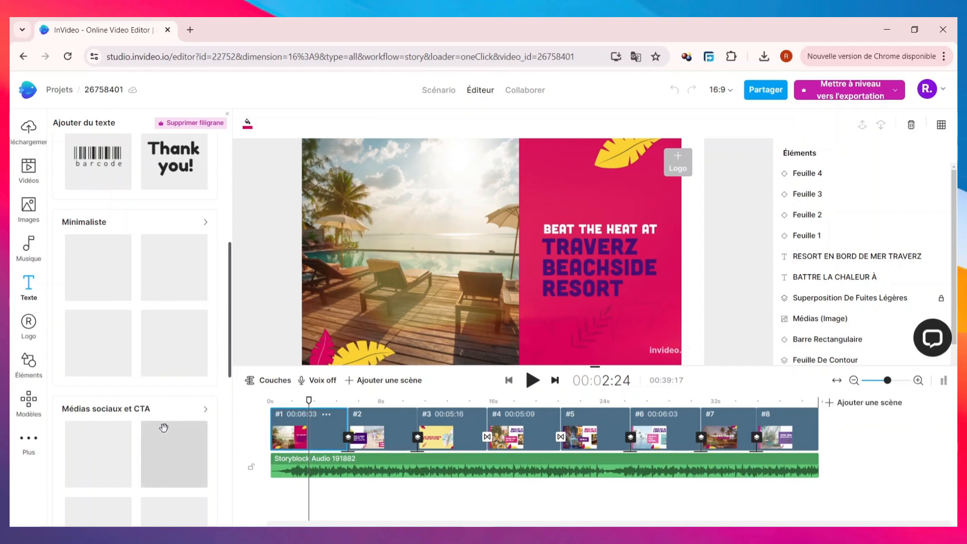
pyautogui.scroll(-2, 121, 424)
pyautogui.scroll(-1, 112, 373)
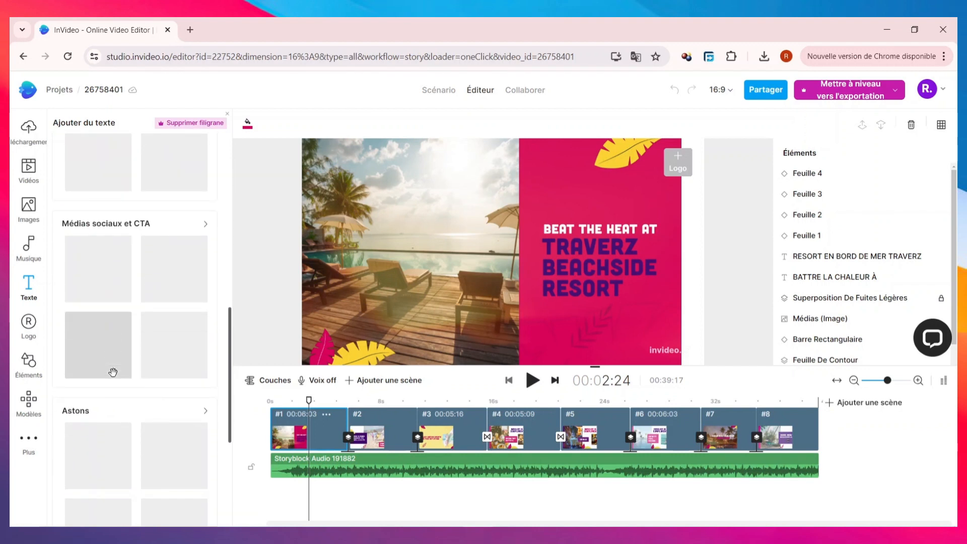
pyautogui.scroll(-3, 113, 373)
pyautogui.scroll(10, 113, 373)
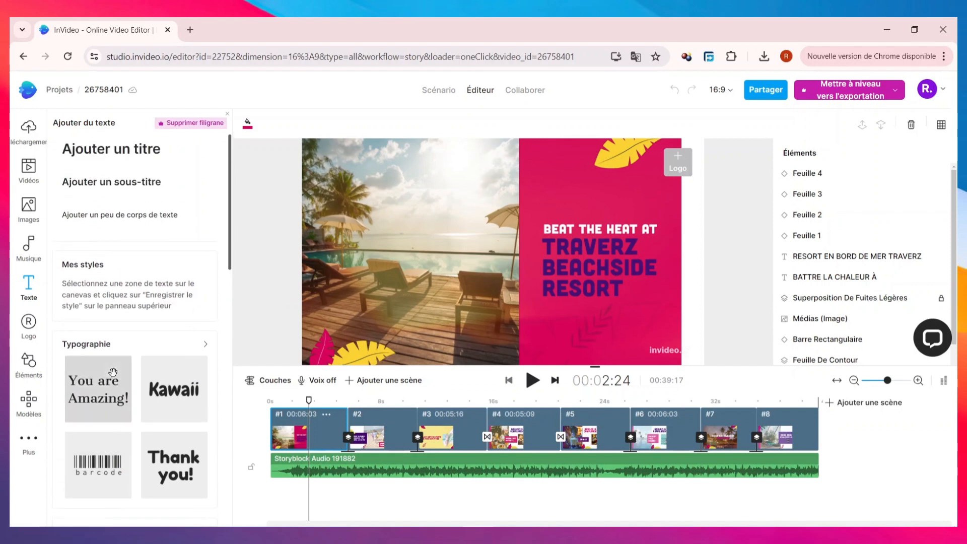
pyautogui.scroll(-5, 113, 352)
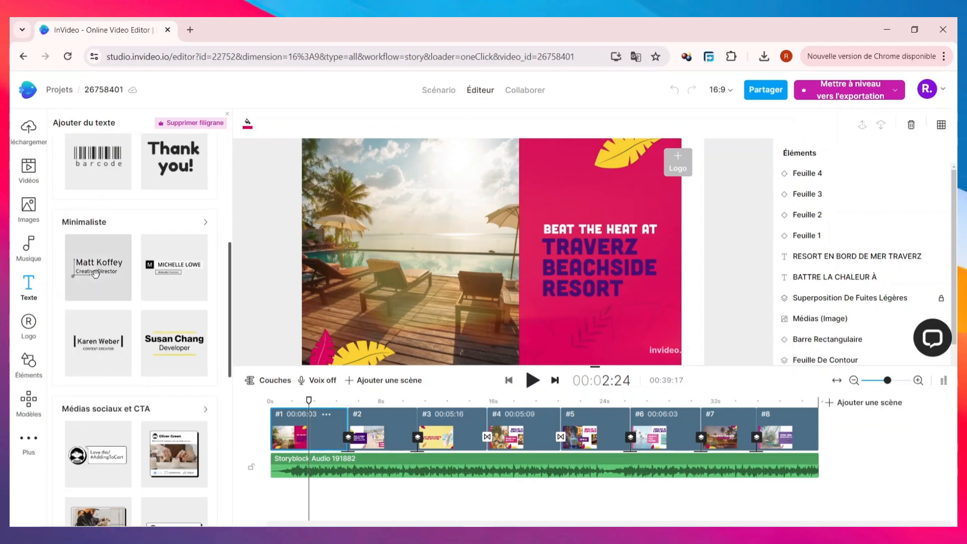
pyautogui.scroll(-3, 96, 273)
# Upload the "logo" PNG file from the Téléchargements folder as the brand logo.
pyautogui.click(31, 328)
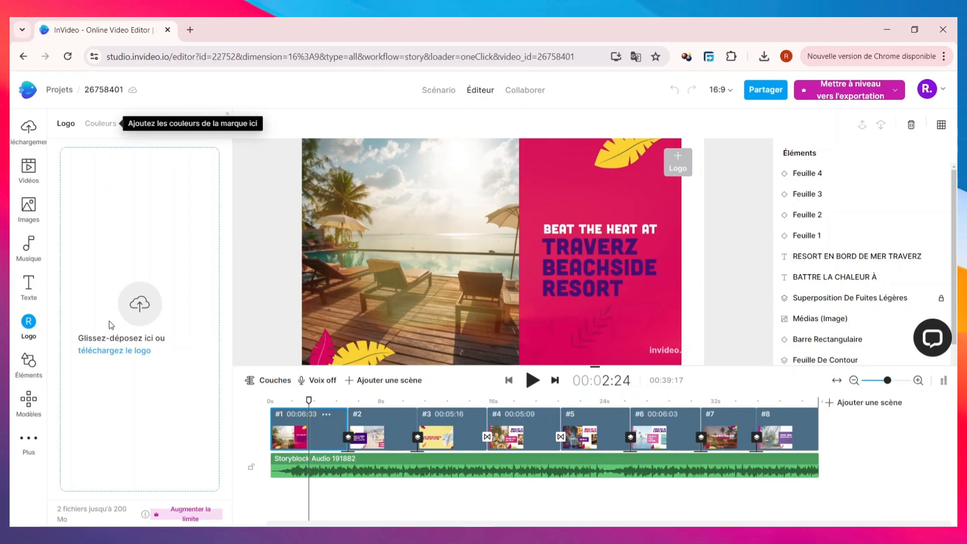
pyautogui.click(120, 351)
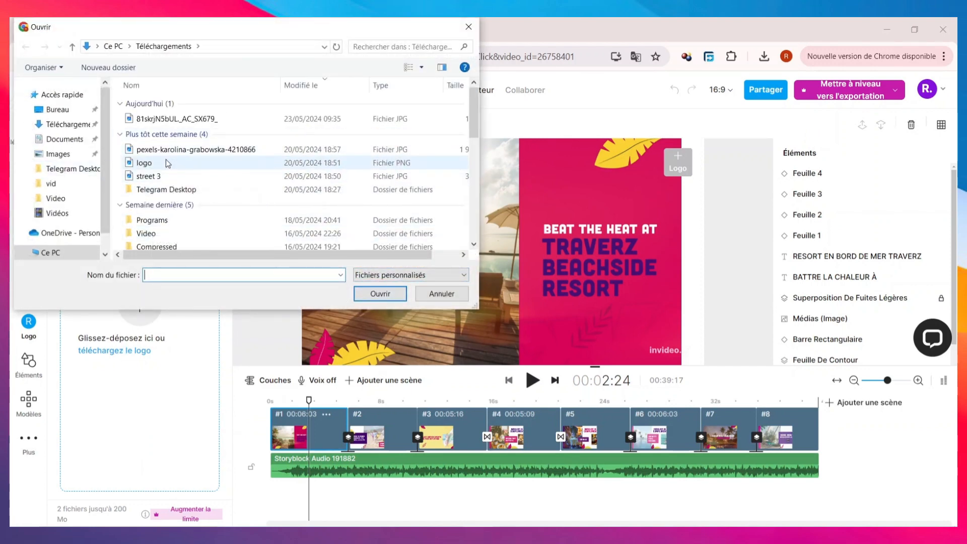
pyautogui.click(165, 160)
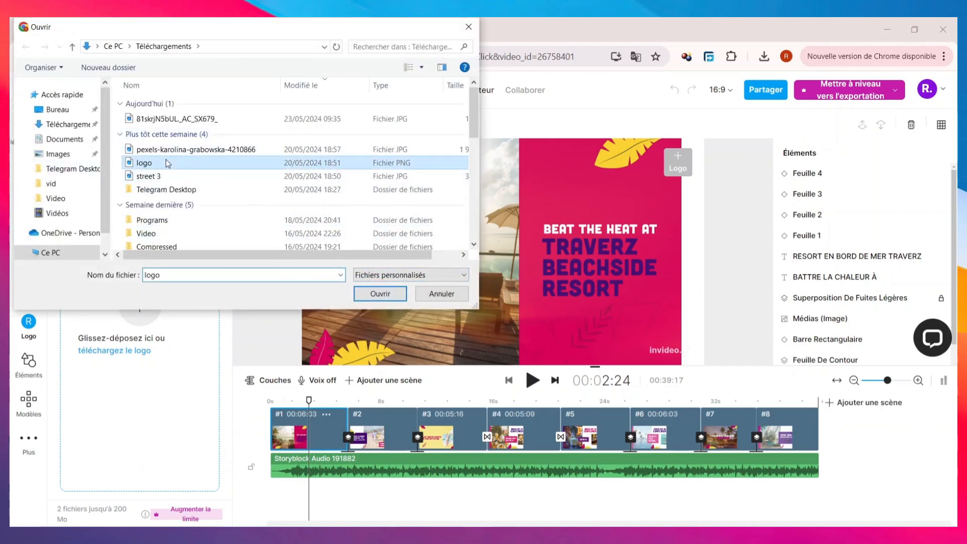
pyautogui.click(365, 295)
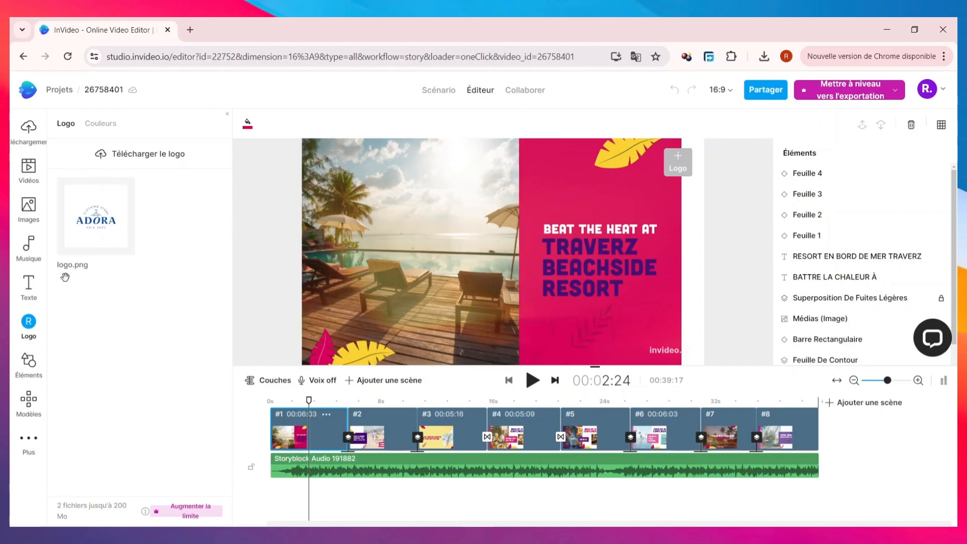
# Search the elements library for "CIRCLE" and look through the matching shapes.
pyautogui.click(29, 365)
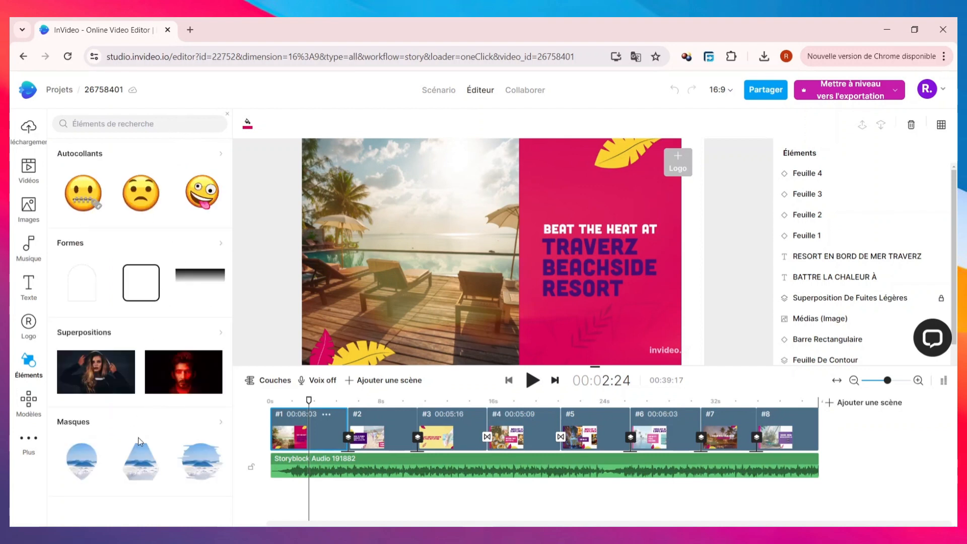
pyautogui.click(151, 122)
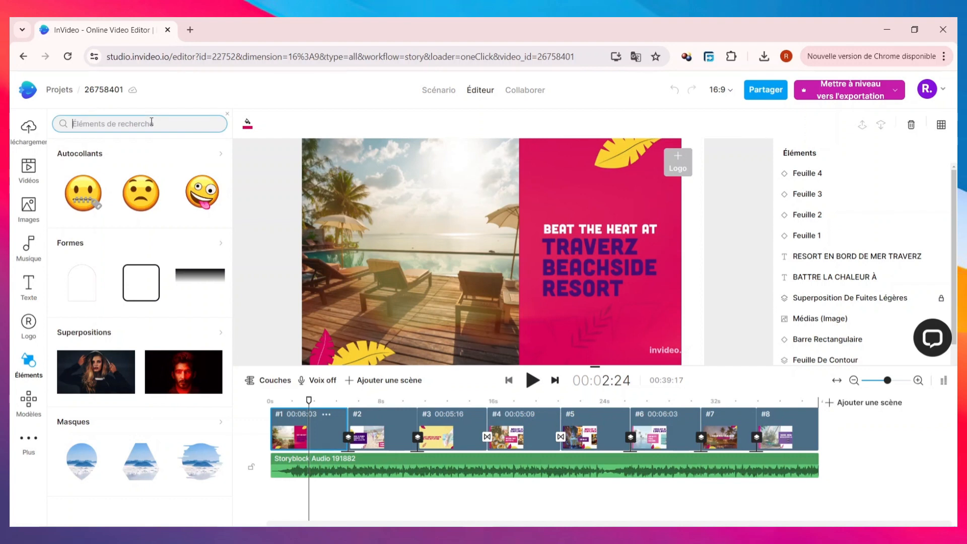
pyautogui.write('sour')
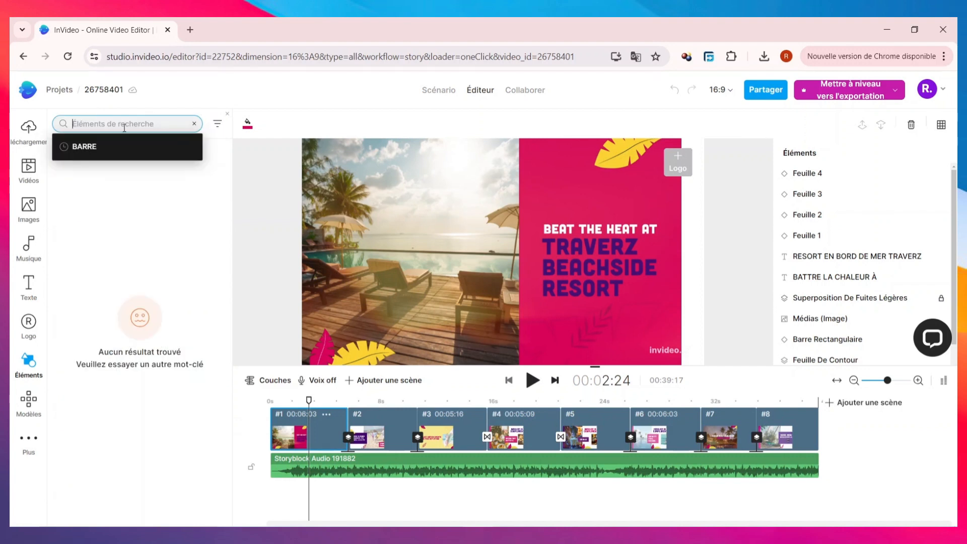
pyautogui.write('c')
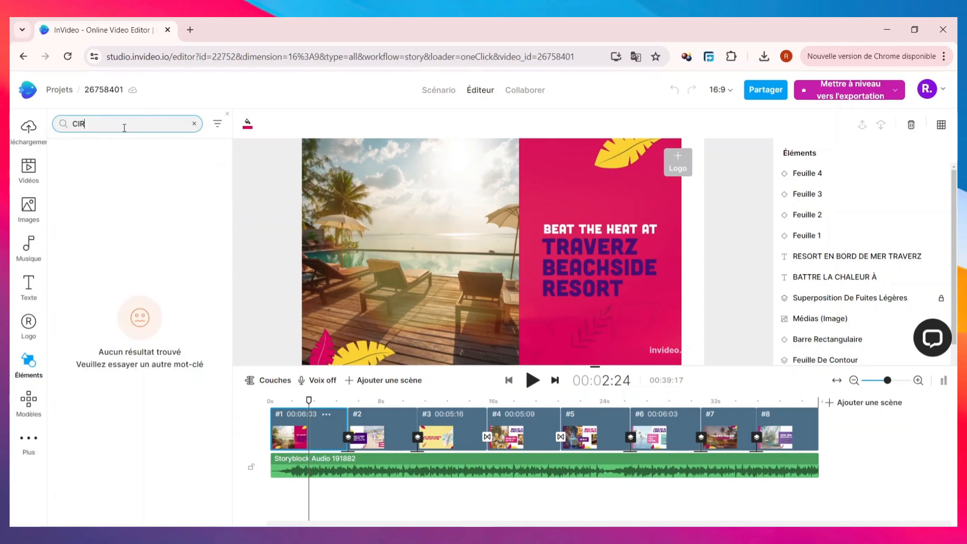
pyautogui.write('ircle')
pyautogui.scroll(-4, 168, 330)
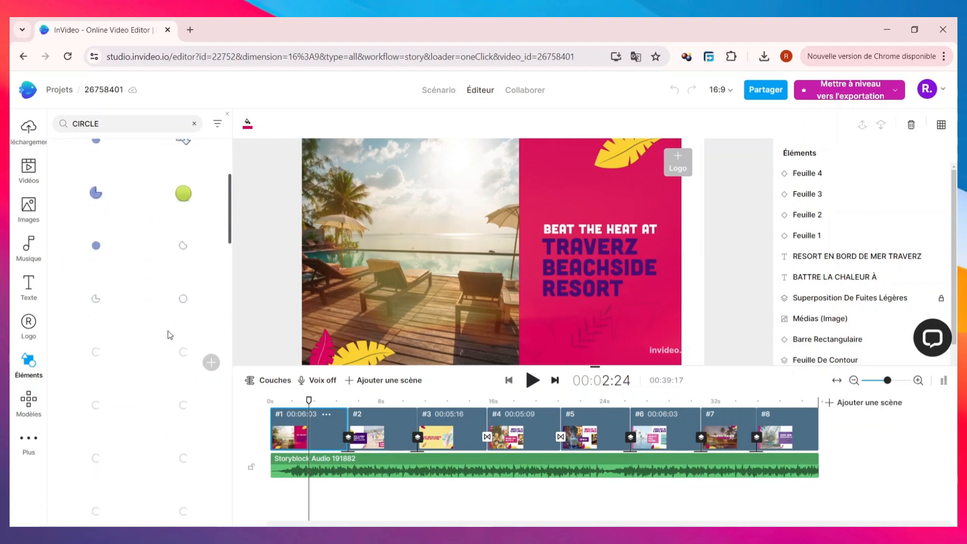
pyautogui.scroll(3, 168, 331)
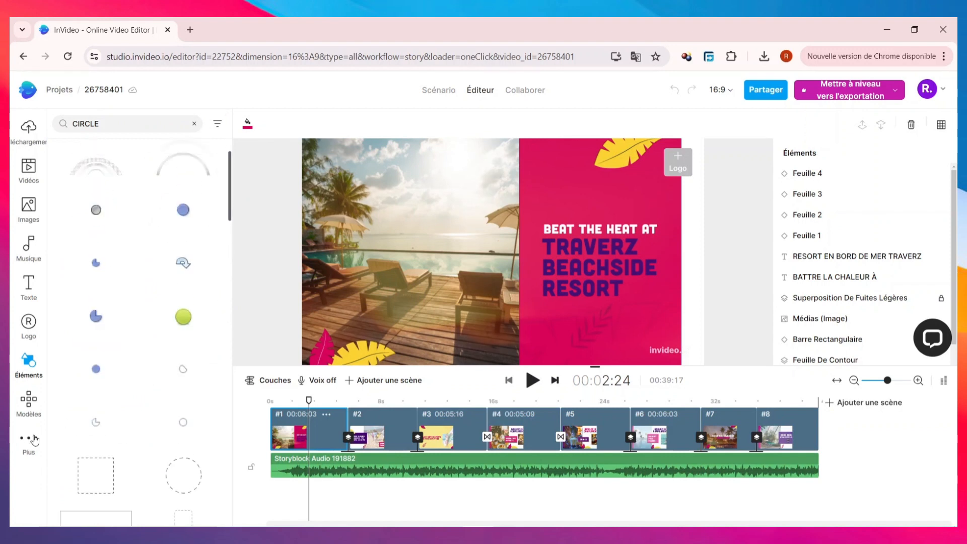
# Open the template library in the editor and look through the "Introduction" templates.
pyautogui.click(34, 401)
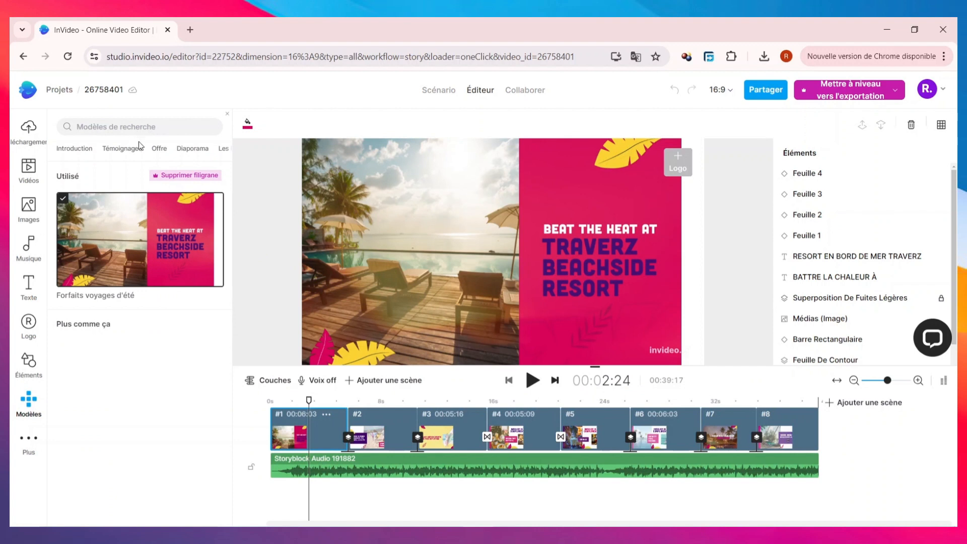
pyautogui.click(76, 151)
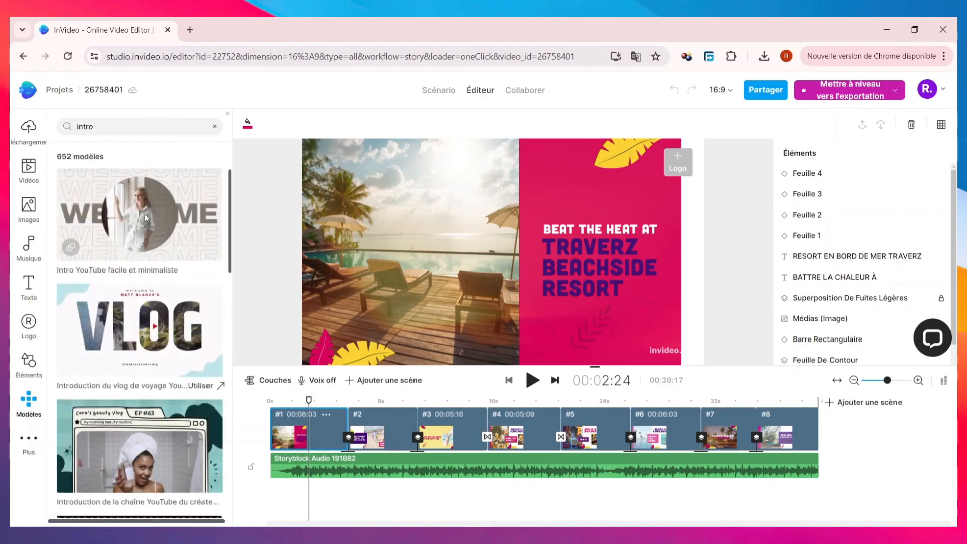
pyautogui.scroll(-5, 134, 292)
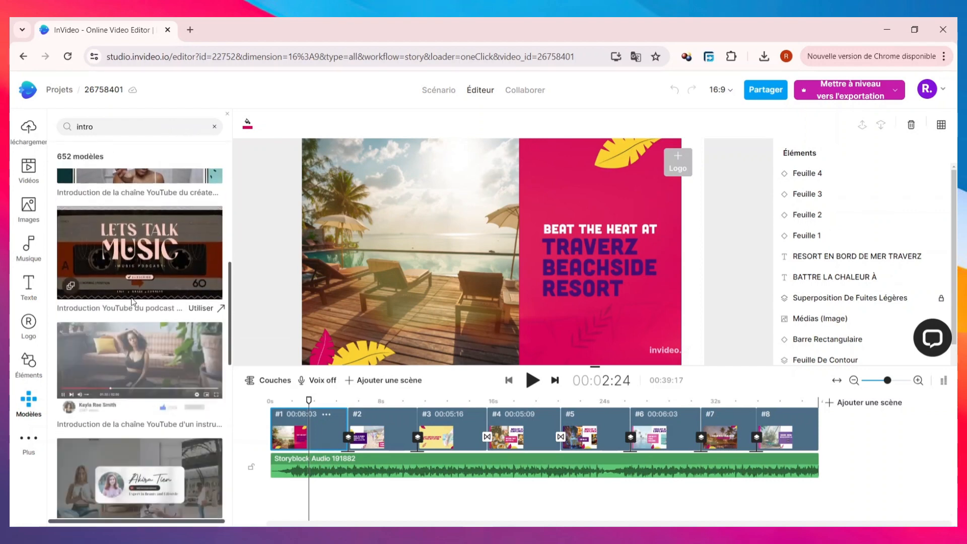
pyautogui.scroll(3, 133, 297)
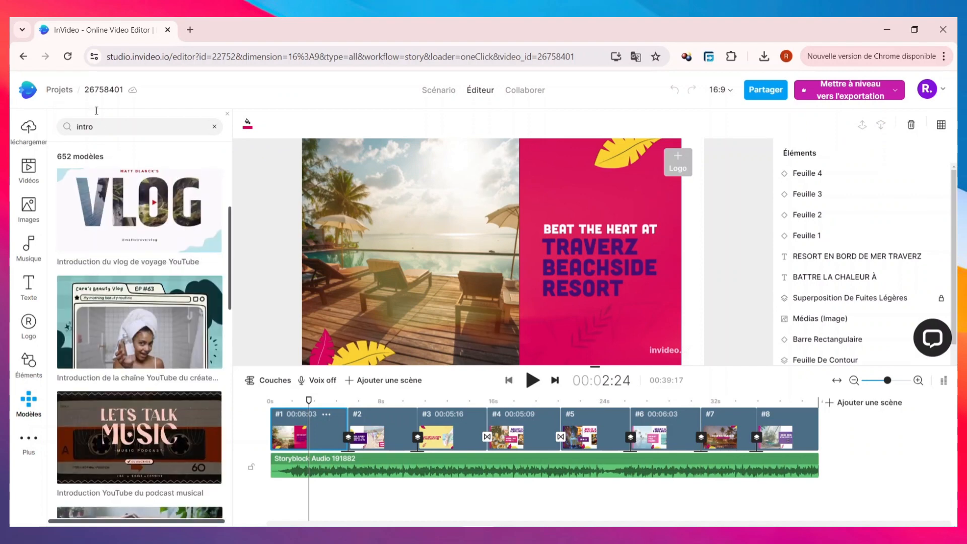
# Clear the intro search, show the "Témoignages" templates, and collapse and reopen the template library.
pyautogui.click(215, 129)
pyautogui.click(138, 150)
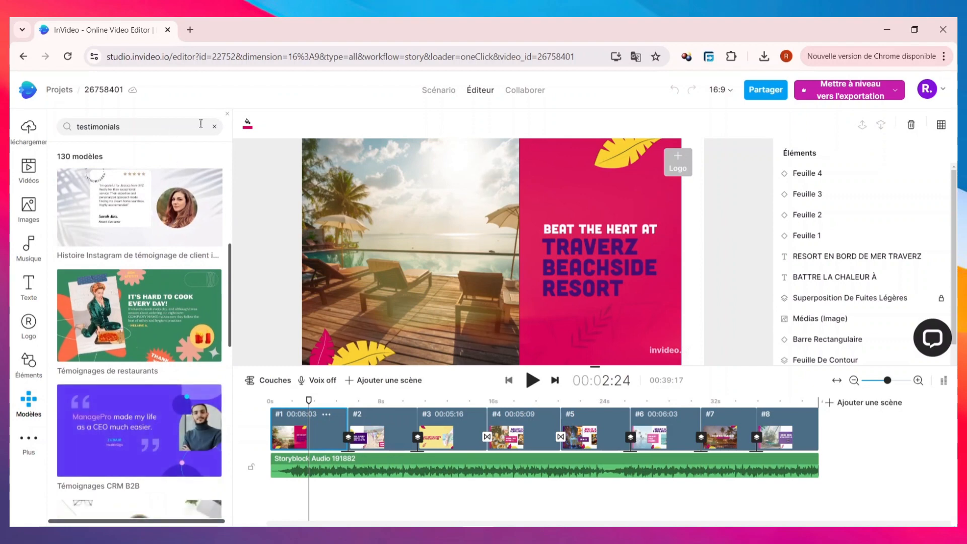
pyautogui.click(227, 115)
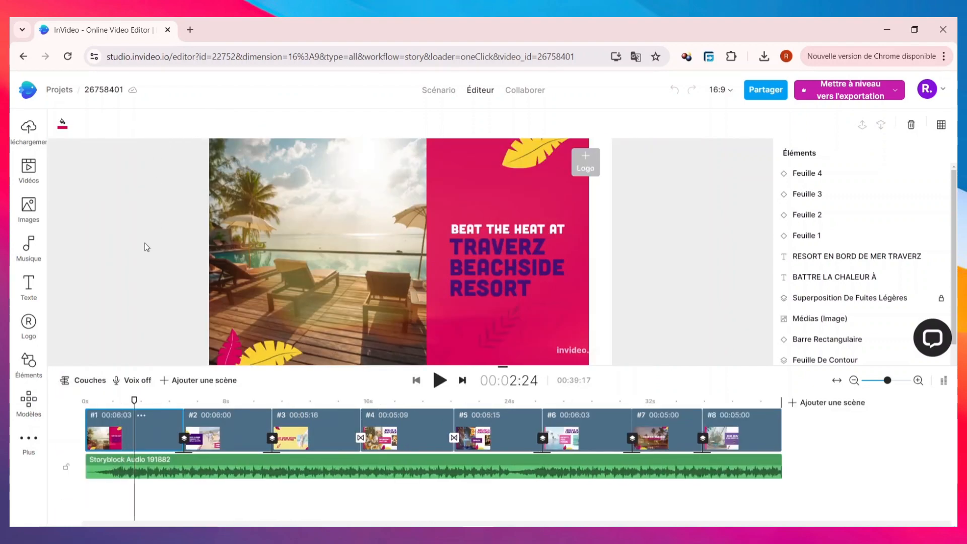
pyautogui.click(29, 403)
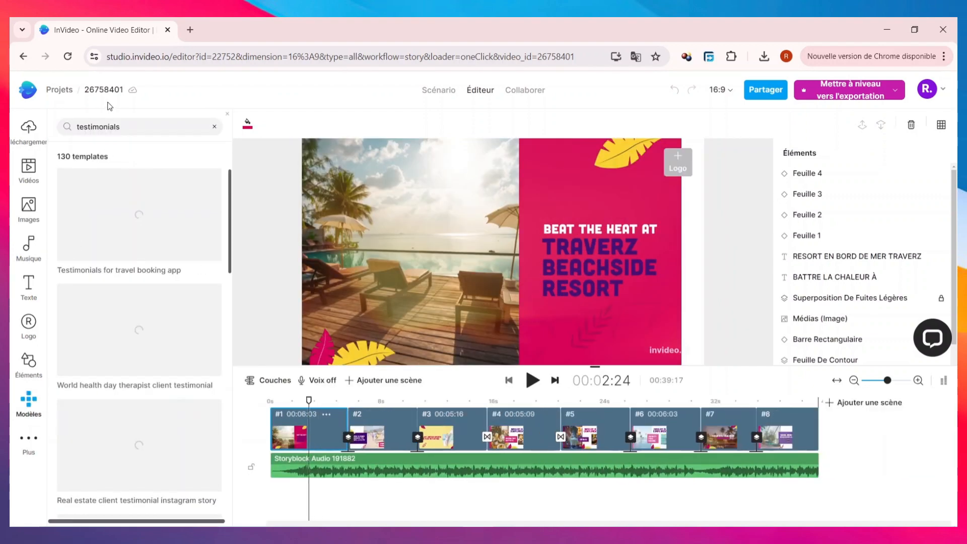
# Clear the testimonials search, show the "Offre" templates, and collapse the template library.
pyautogui.click(214, 127)
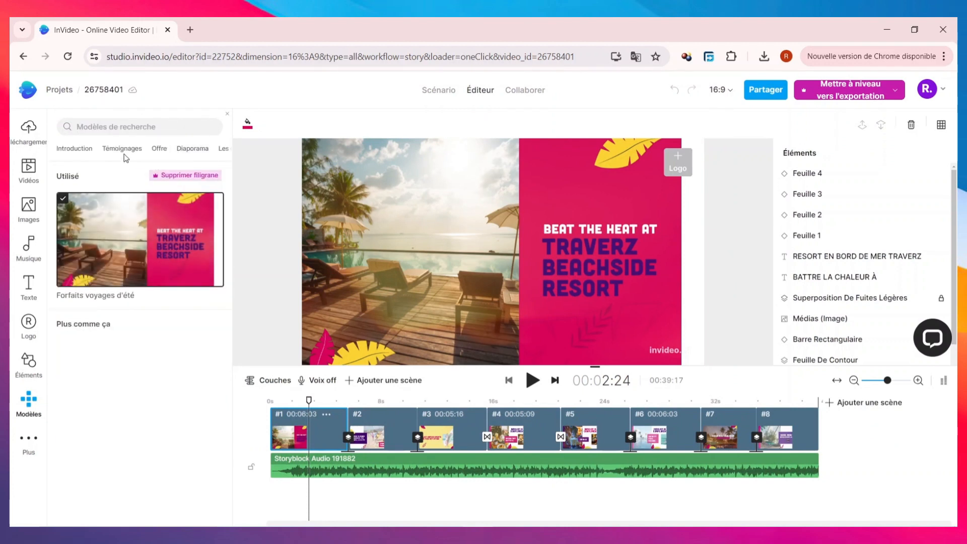
pyautogui.click(161, 148)
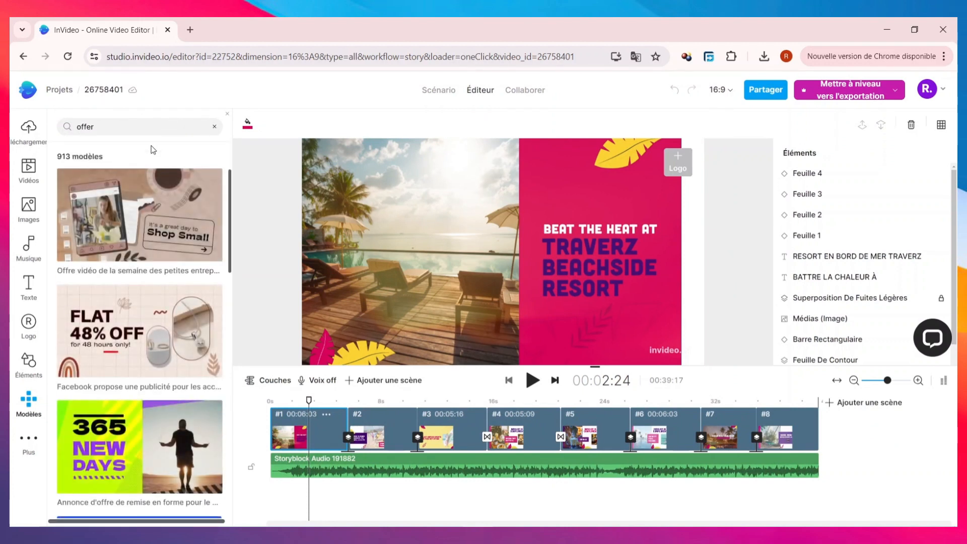
pyautogui.click(42, 439)
pyautogui.click(31, 138)
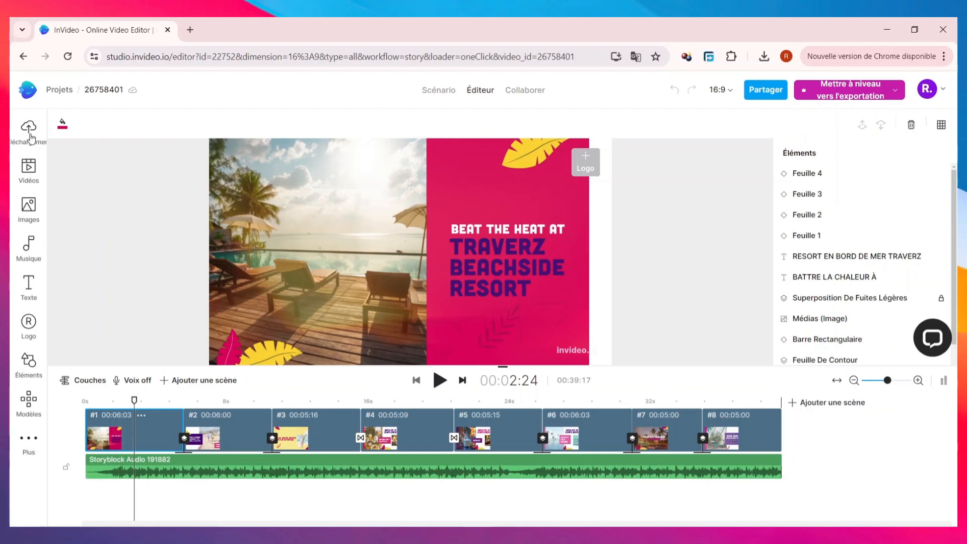
# Open the media upload window, browse the Téléchargements folder, and close both without uploading a file.
pyautogui.click(30, 135)
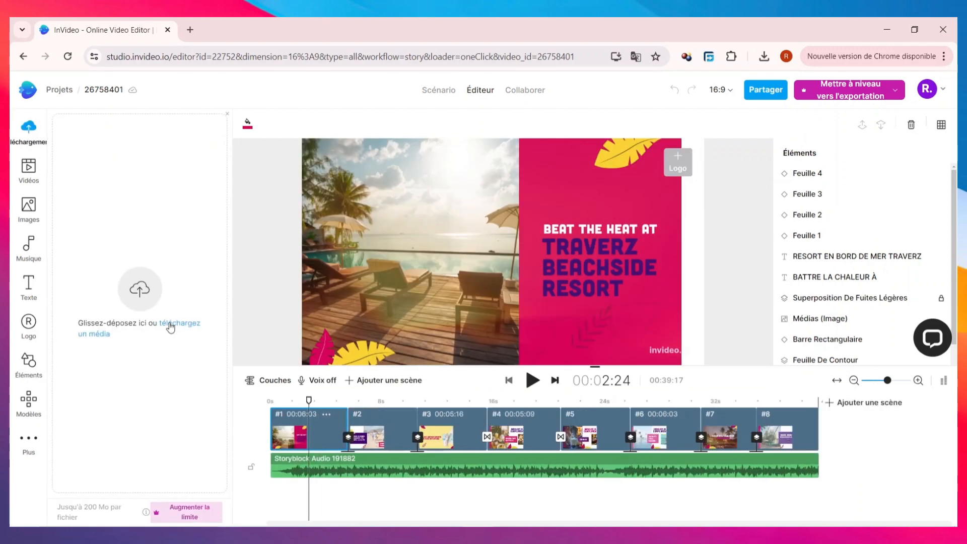
pyautogui.click(171, 325)
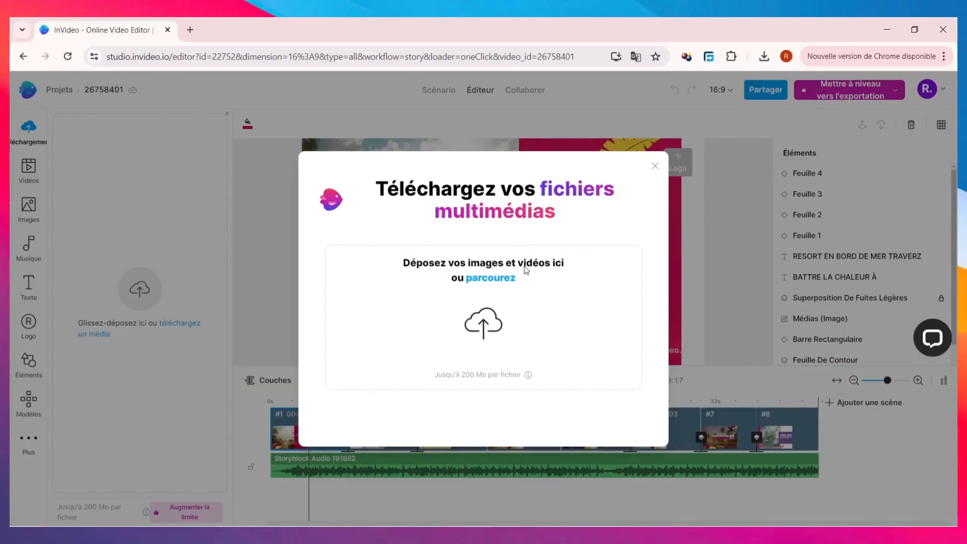
pyautogui.click(503, 278)
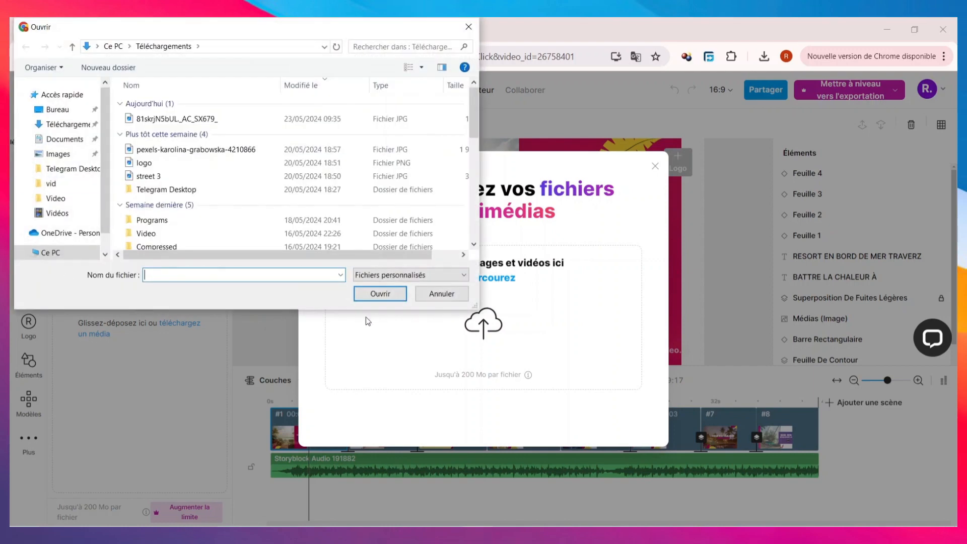
pyautogui.click(469, 26)
pyautogui.click(655, 166)
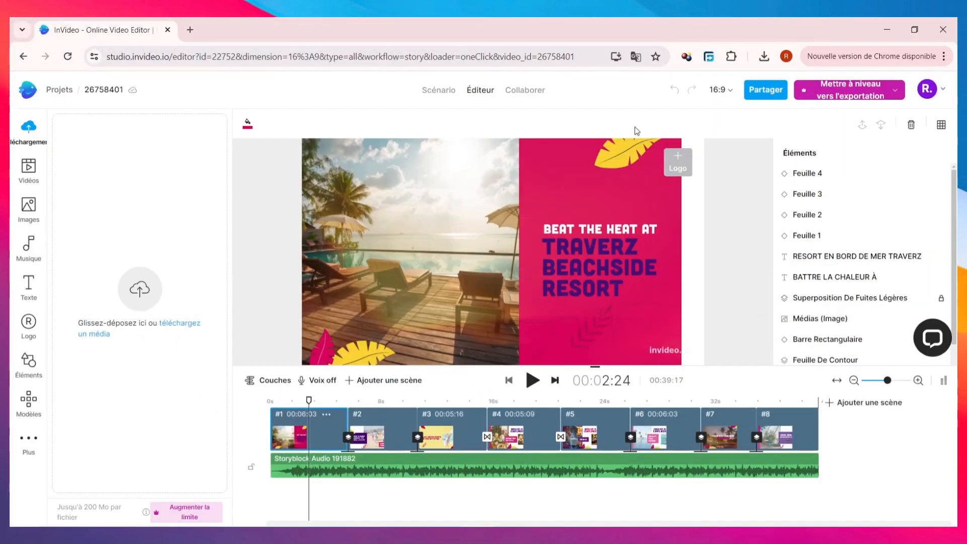
# Show the layers of scene 1 in the timeline, look through them, and return to the scenes view.
pyautogui.click(268, 380)
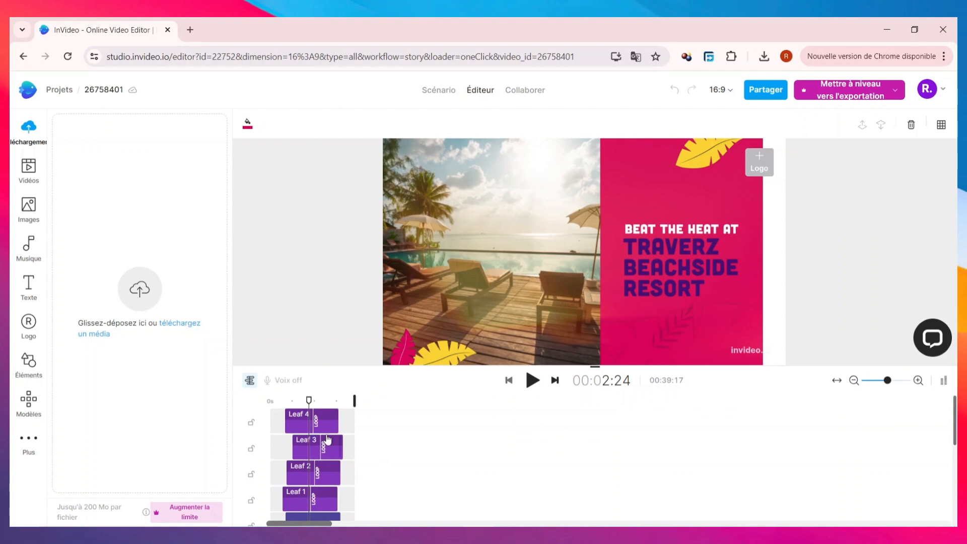
pyautogui.scroll(-5, 336, 461)
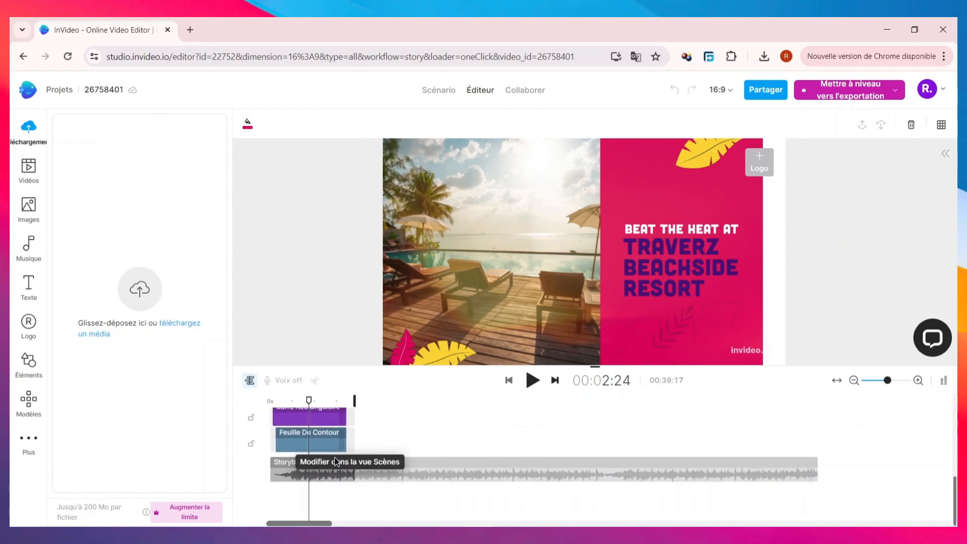
pyautogui.scroll(5, 334, 458)
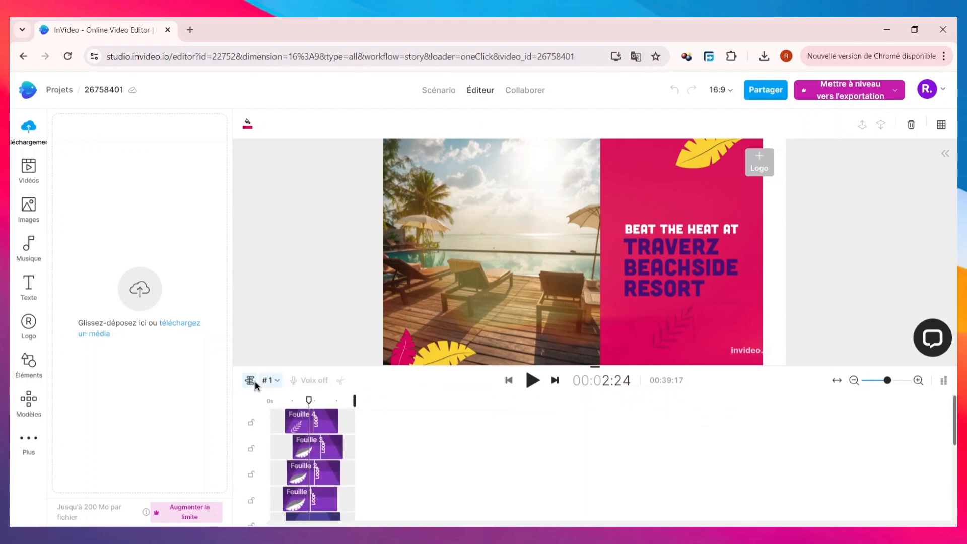
pyautogui.click(255, 381)
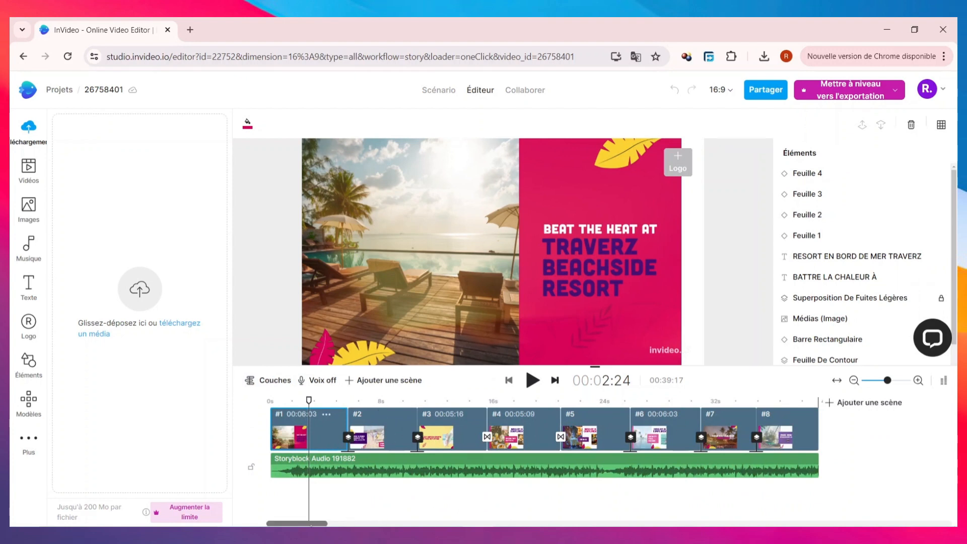
# Scrub the playhead from scene 1 into scene 2 and back to 00:03:02 in scene 1.
pyautogui.moveTo(311, 524)
pyautogui.mouseDown()
pyautogui.moveTo(383, 523)
pyautogui.moveTo(305, 509)
pyautogui.mouseUp()
pyautogui.moveTo(308, 404); pyautogui.dragTo(353, 403)
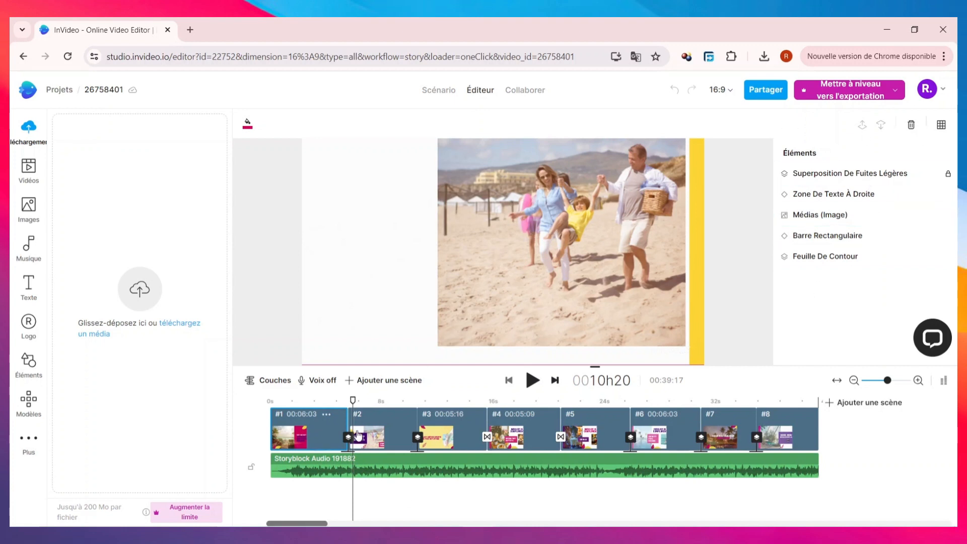
pyautogui.moveTo(352, 401); pyautogui.dragTo(312, 399)
pyautogui.click(318, 403)
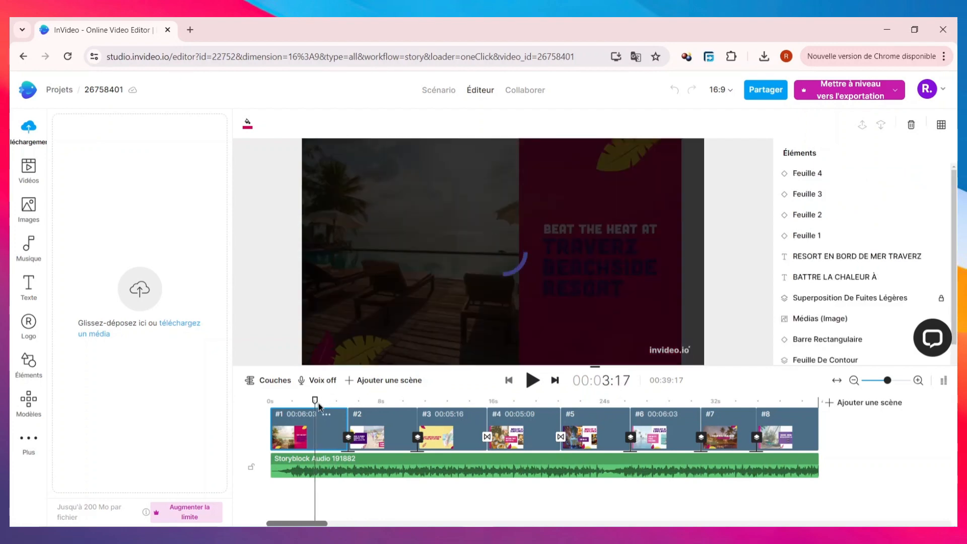
pyautogui.moveTo(317, 401)
pyautogui.mouseDown()
pyautogui.moveTo(420, 398)
pyautogui.moveTo(307, 391)
pyautogui.mouseUp()
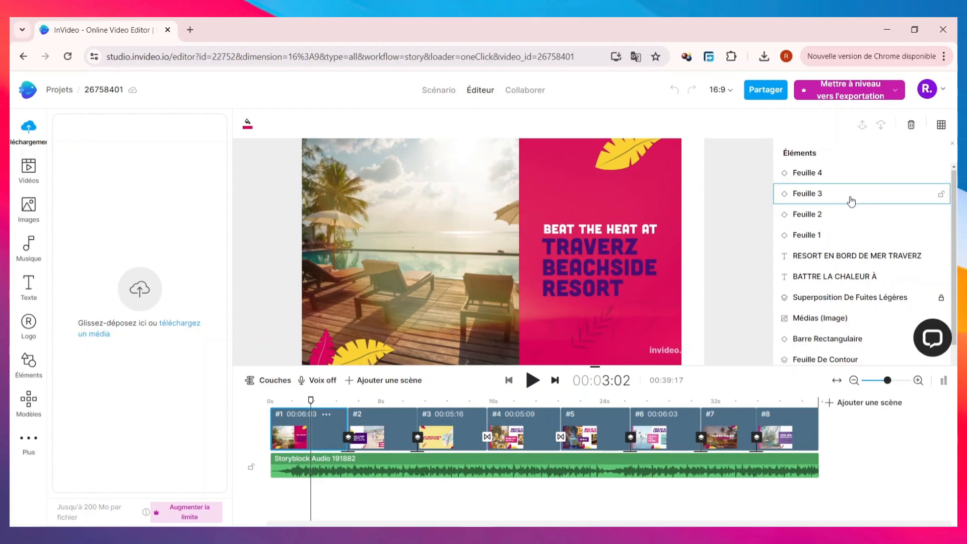
# Look through the elements list of scene 1 and select "Feuille 4".
pyautogui.scroll(-1, 852, 201)
pyautogui.scroll(1, 852, 203)
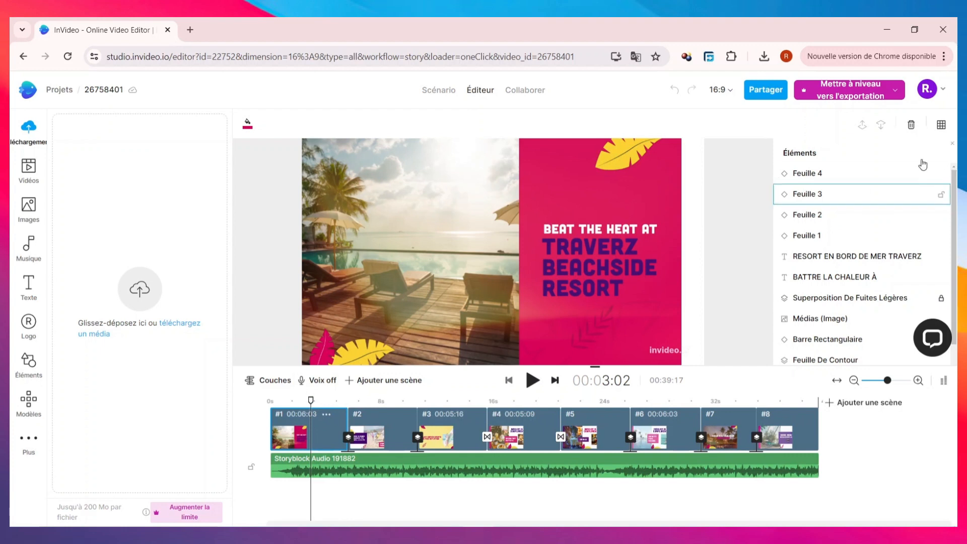
pyautogui.click(861, 176)
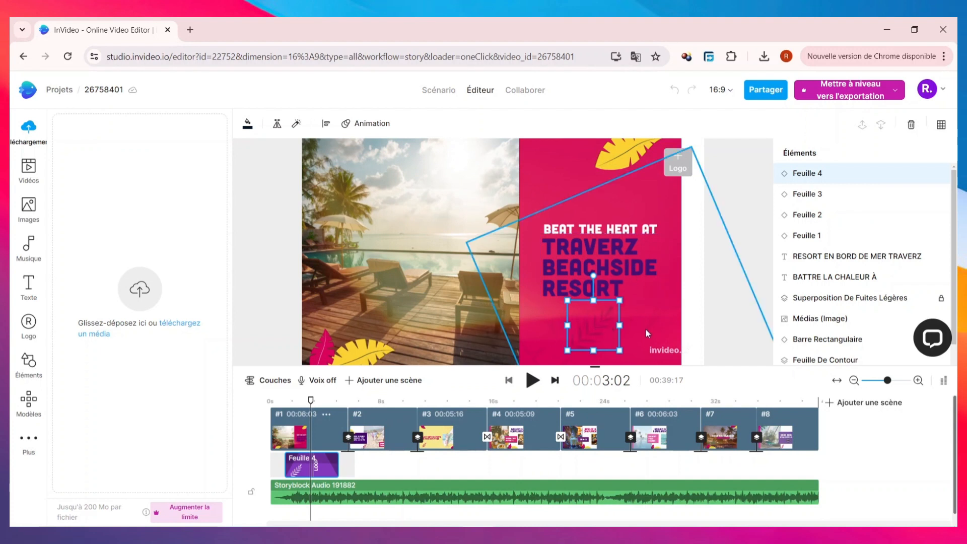
# Move the "Feuille 3" leaf to the middle of the beach photo and back to the photo's lower-left corner.
pyautogui.click(823, 202)
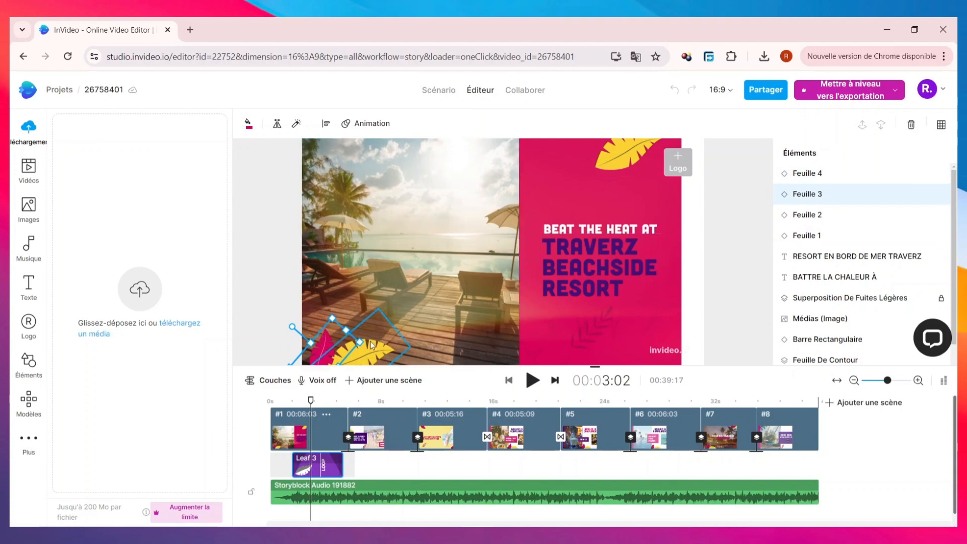
pyautogui.moveTo(335, 343); pyautogui.dragTo(317, 276)
pyautogui.rightClick(417, 238)
pyautogui.click(400, 245)
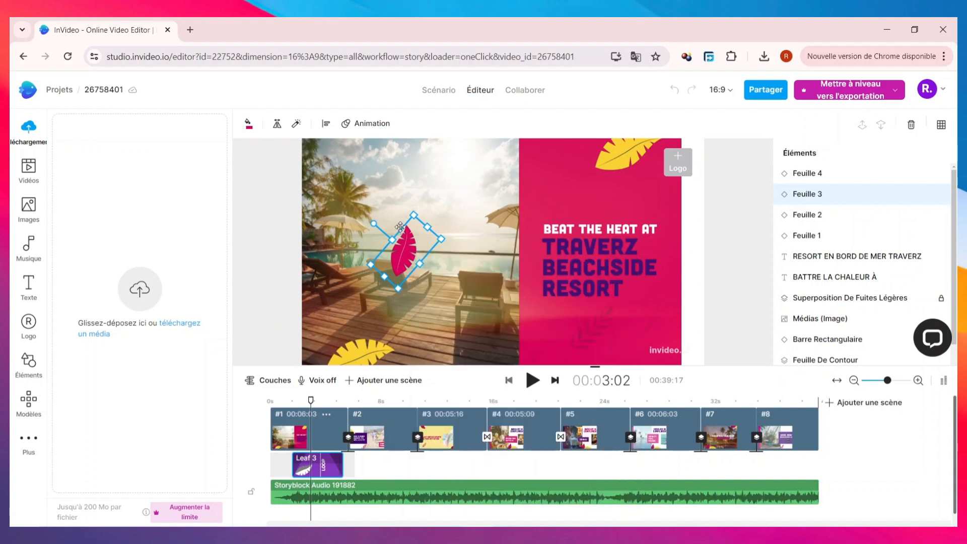
pyautogui.click(399, 246)
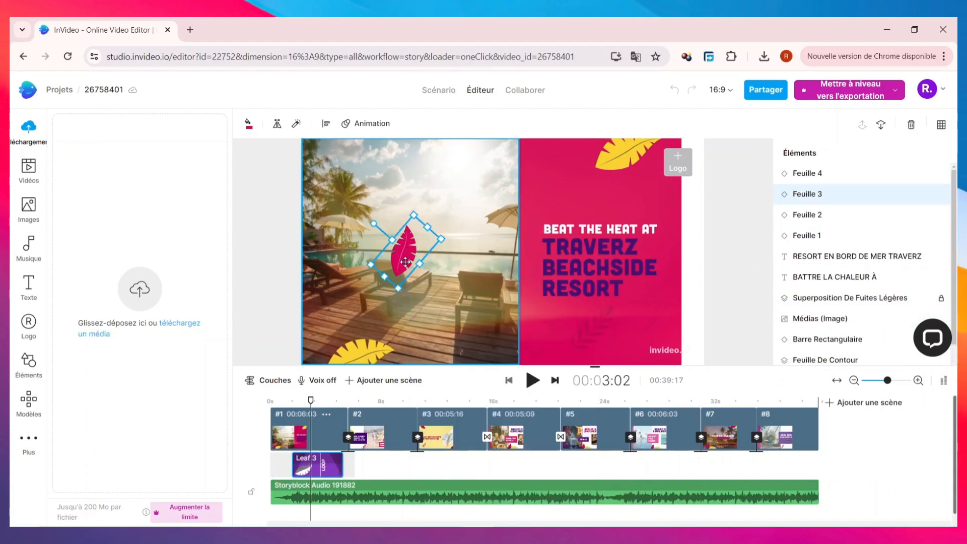
pyautogui.moveTo(393, 263); pyautogui.dragTo(311, 371)
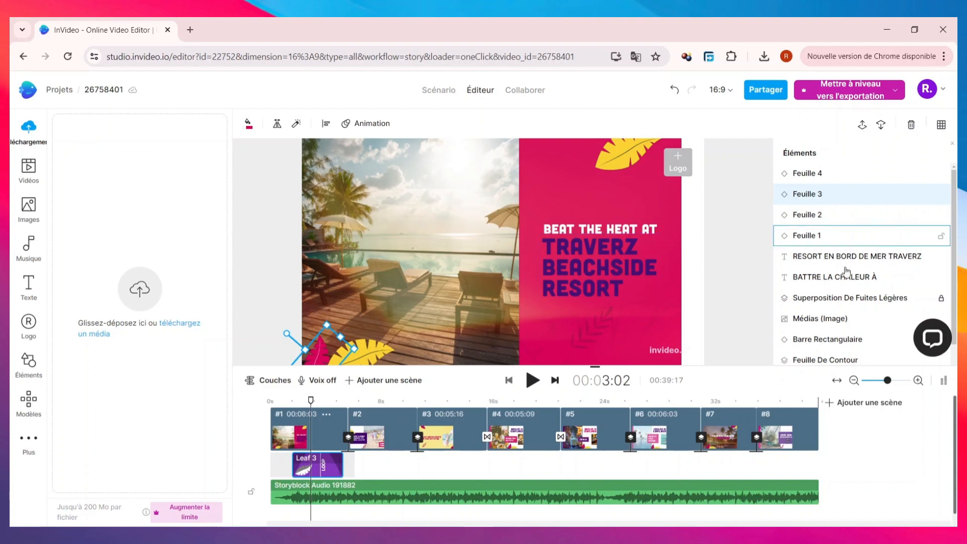
# Replace the scene's "TRAVERZ BEACHSIDE RESORT" title with "POUR UN VOYAGE INOUBLIABLE".
pyautogui.scroll(-1, 856, 280)
pyautogui.scroll(-1, 856, 279)
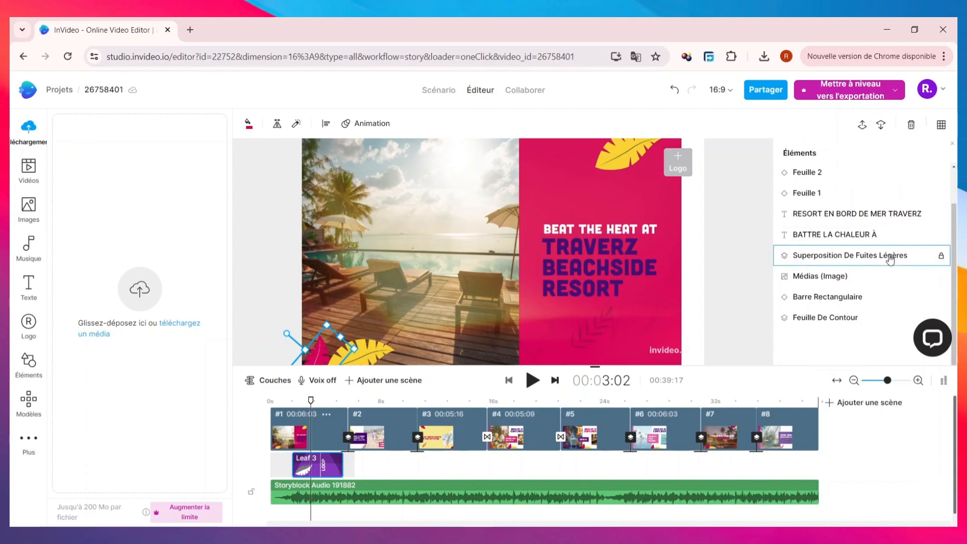
pyautogui.scroll(2, 861, 262)
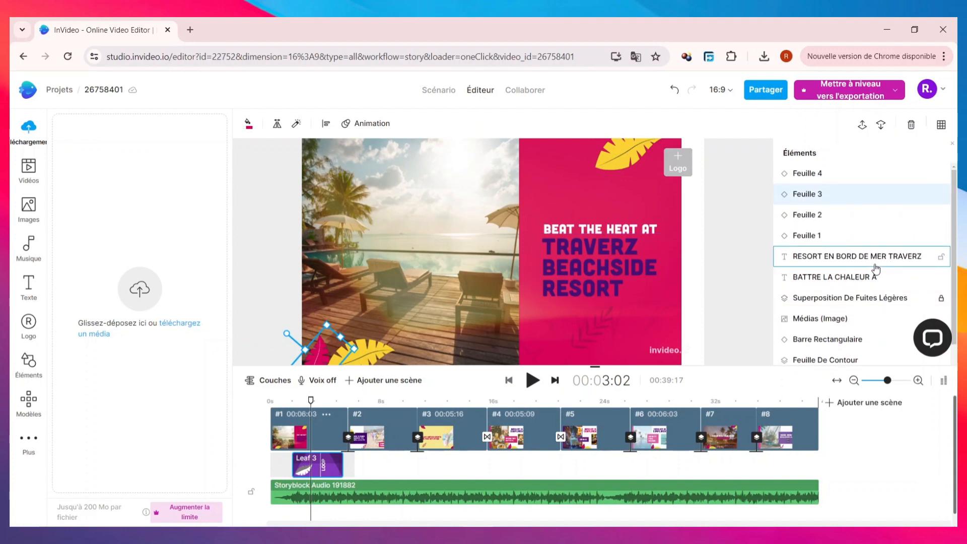
pyautogui.click(875, 265)
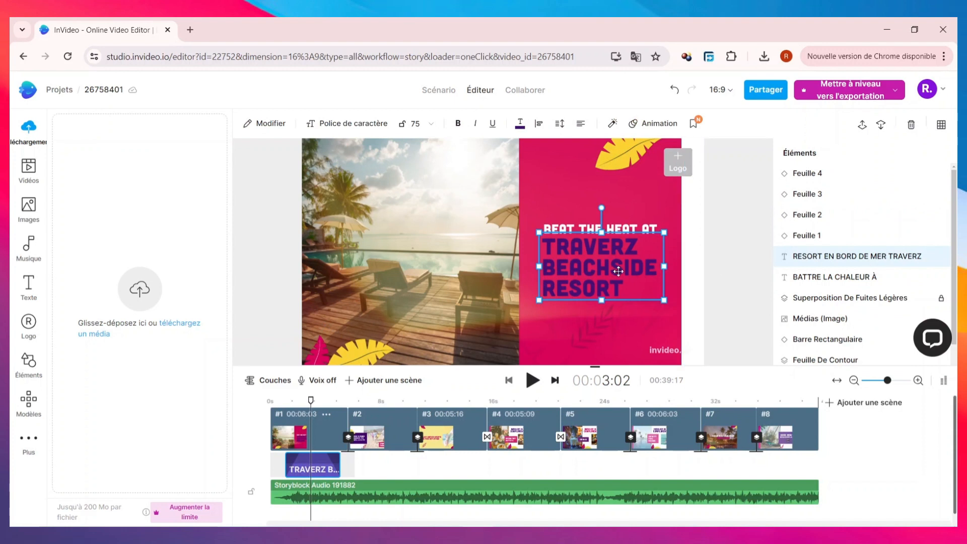
pyautogui.doubleClick(856, 262)
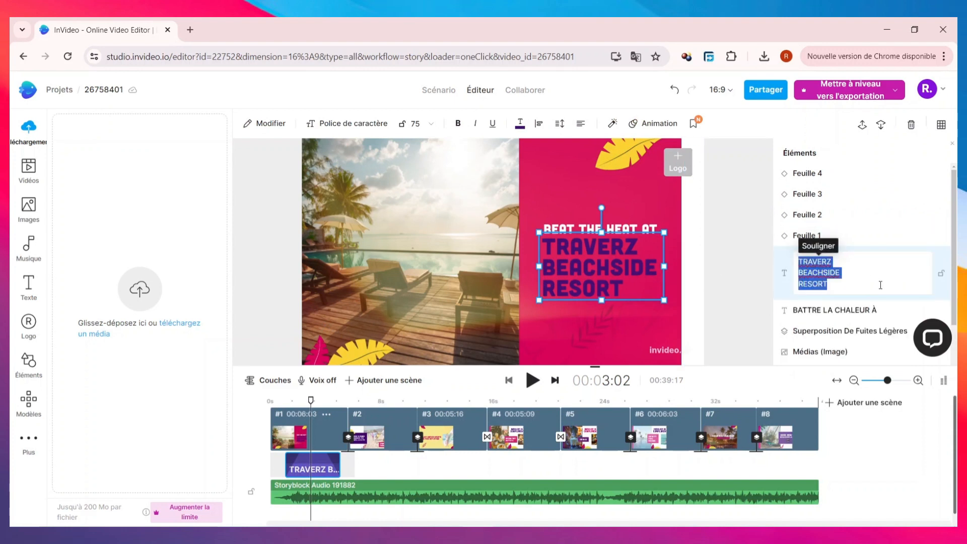
pyautogui.press('BackSpace')
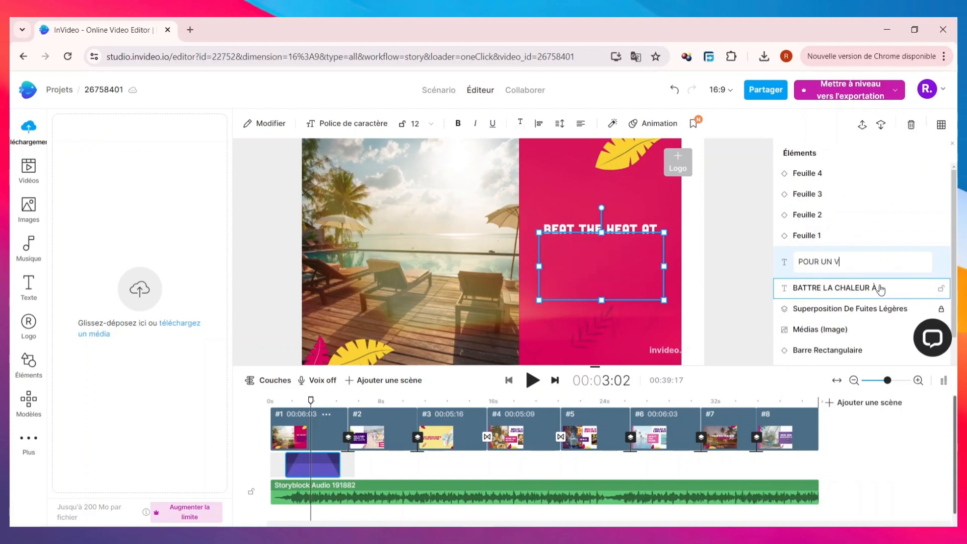
pyautogui.write('POUR UN VOYAGE INOUBLIABLE')
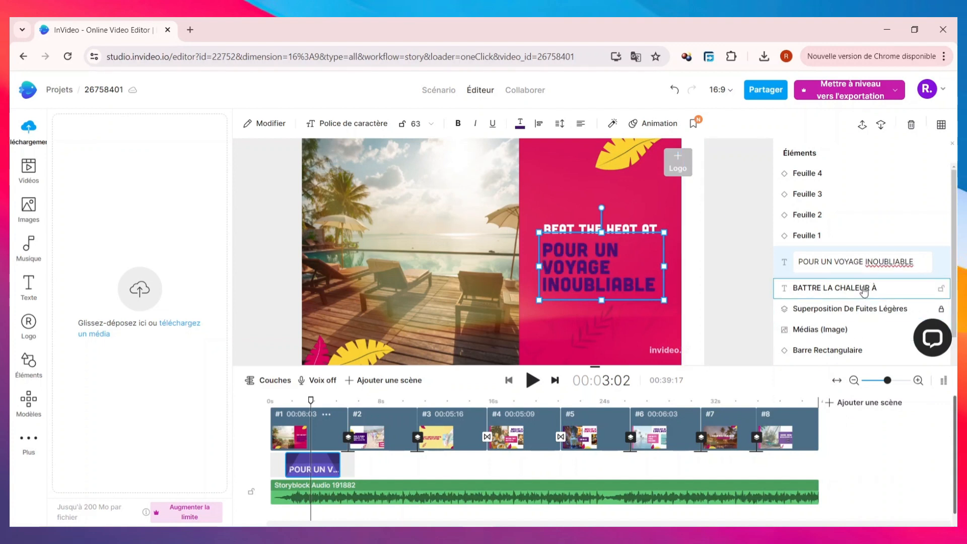
# Replace the "BEAT THE HEAT AT" line above the title with "A HAWAII".
pyautogui.click(879, 290)
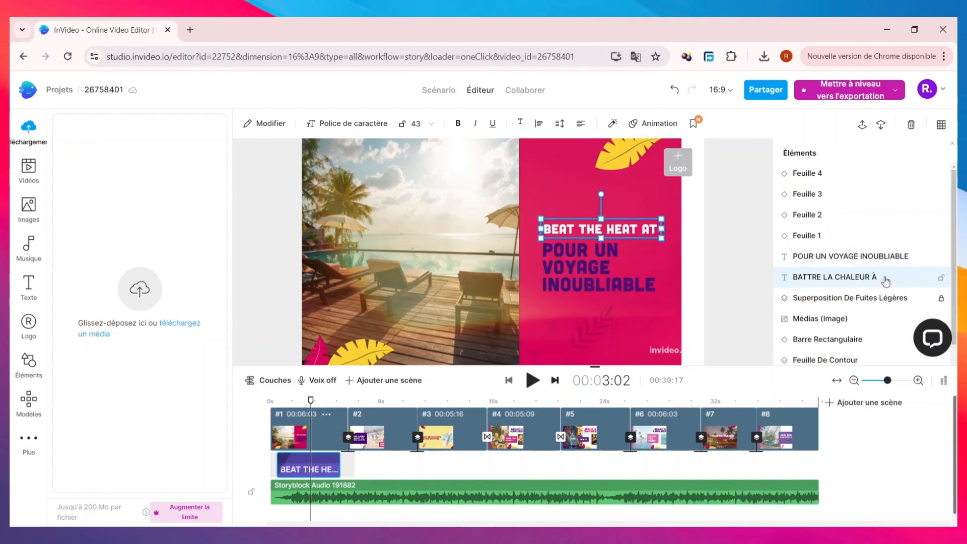
pyautogui.doubleClick(885, 279)
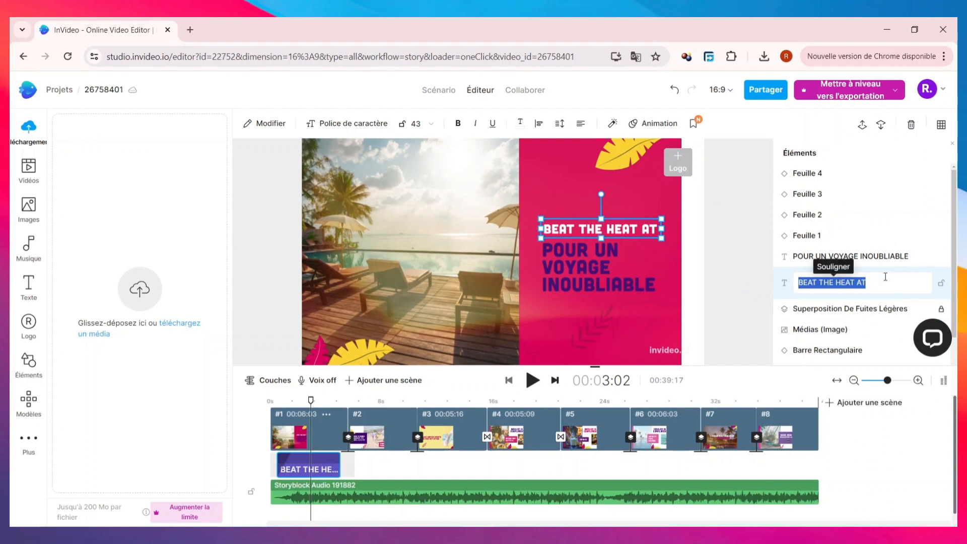
pyautogui.press('BackSpace')
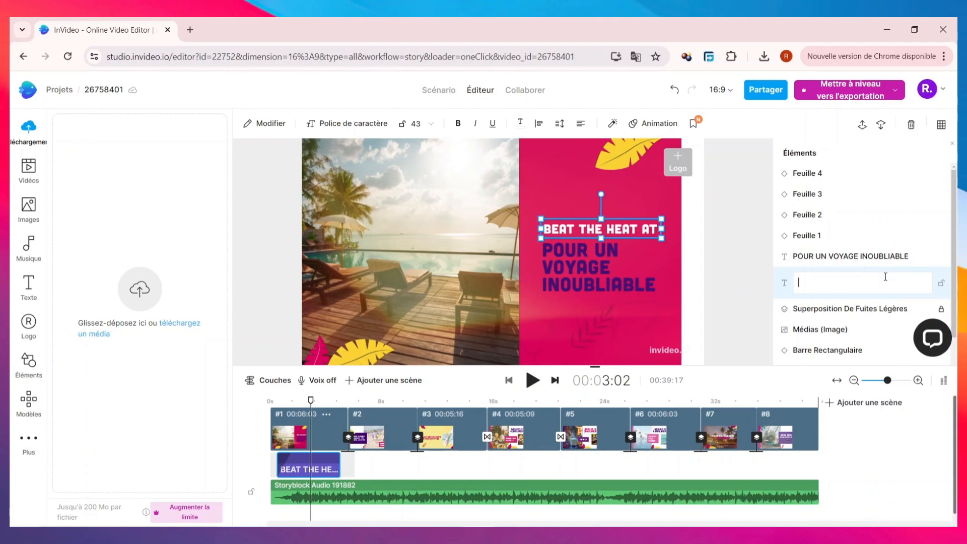
pyautogui.write('A AH')
pyautogui.press('BackSpace')
pyautogui.press('BackSpace')
pyautogui.write('HAWAII')
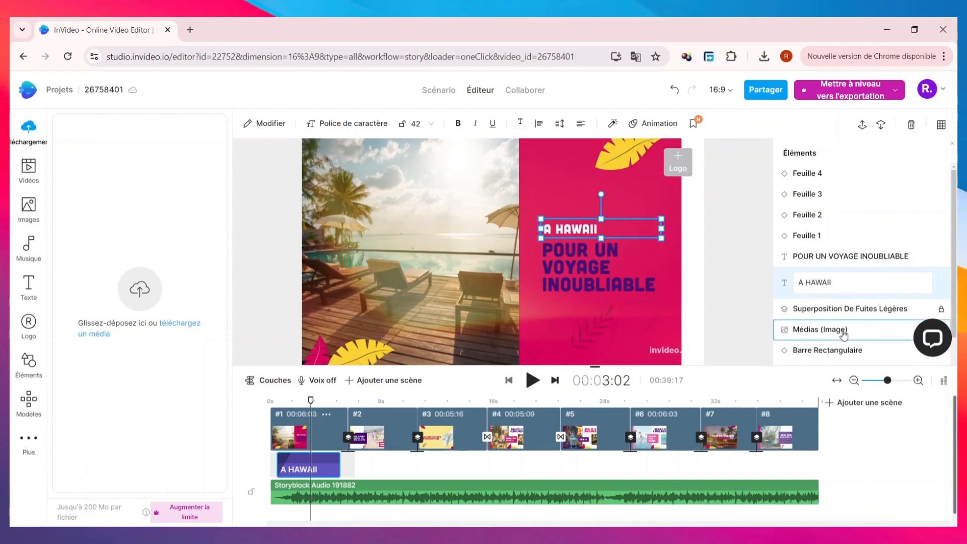
pyautogui.click(843, 332)
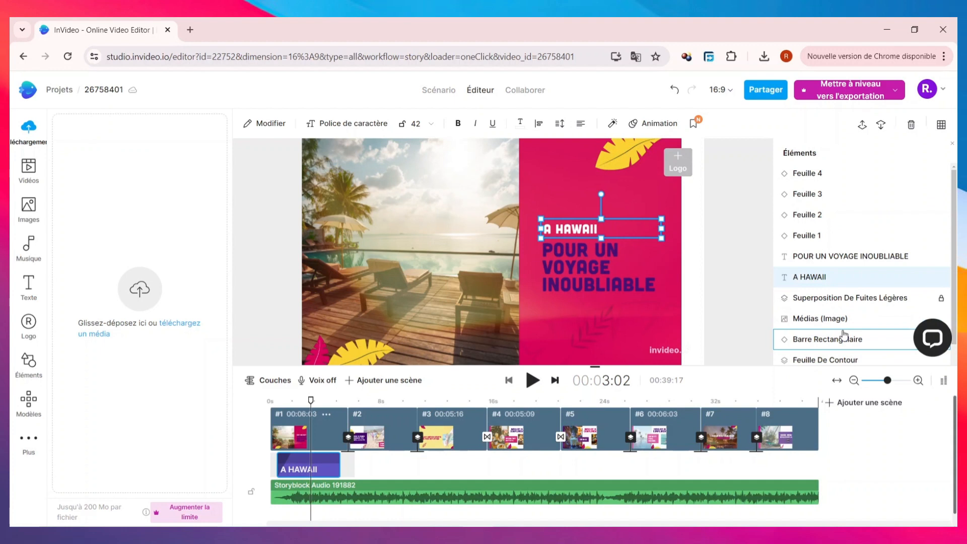
# Replace scene 1's beach photo with the stock image of a rocky river at sunset.
pyautogui.click(819, 318)
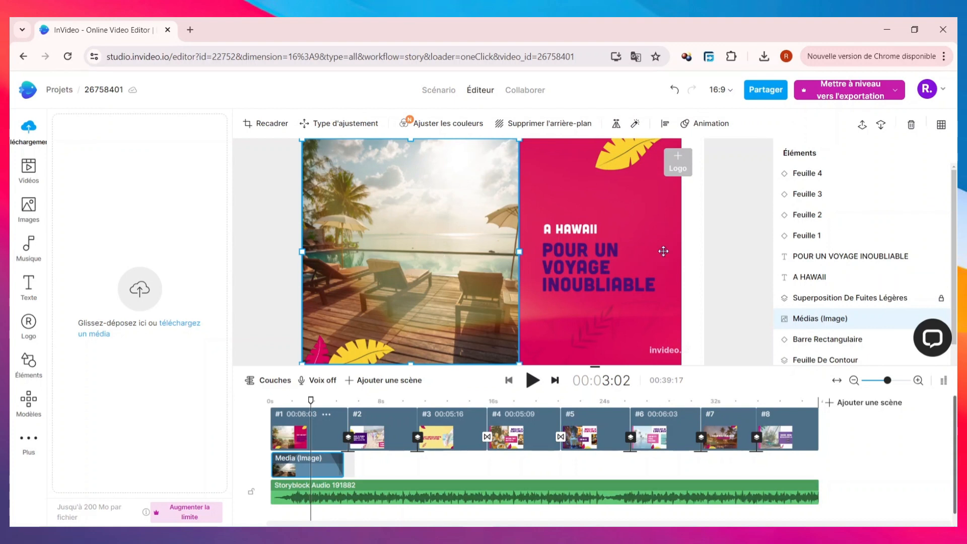
pyautogui.doubleClick(844, 318)
pyautogui.click(788, 321)
pyautogui.click(23, 214)
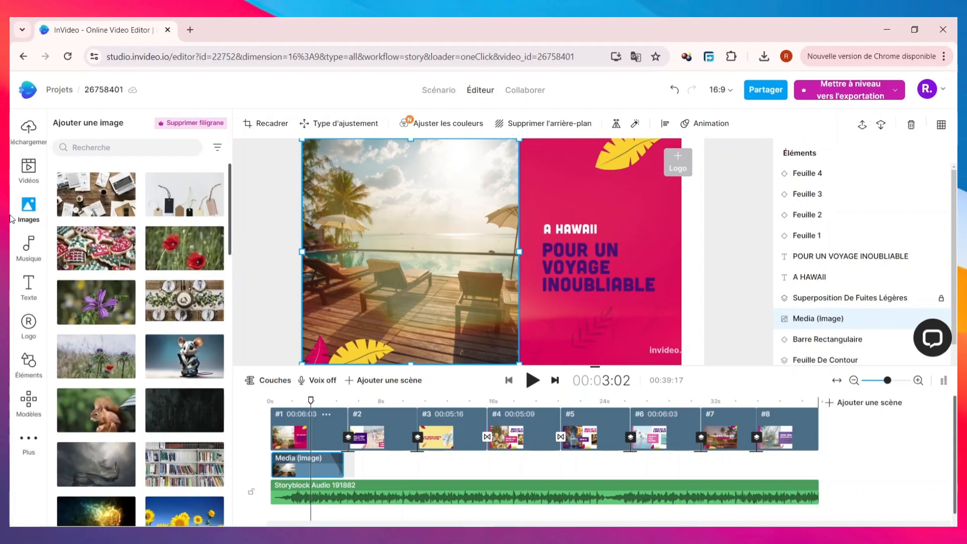
pyautogui.click(133, 145)
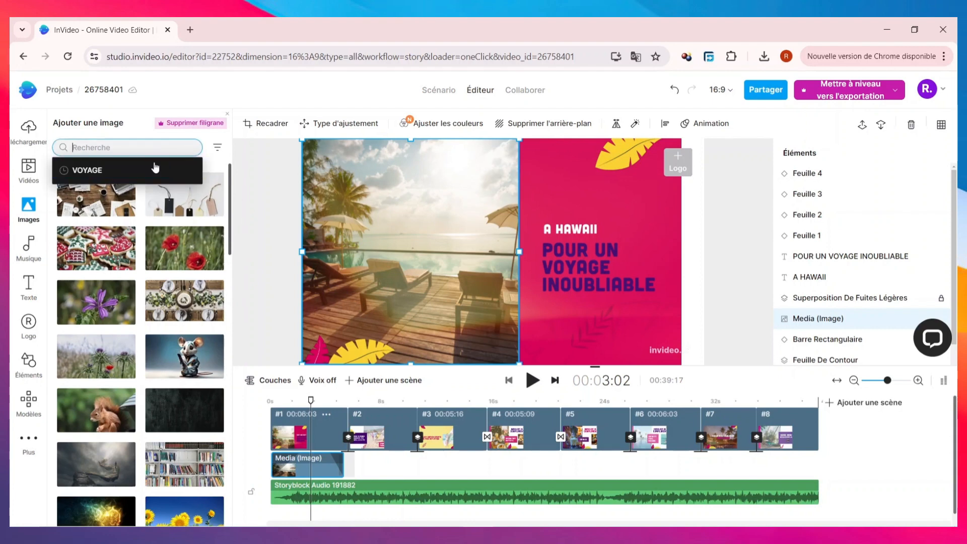
pyautogui.click(155, 166)
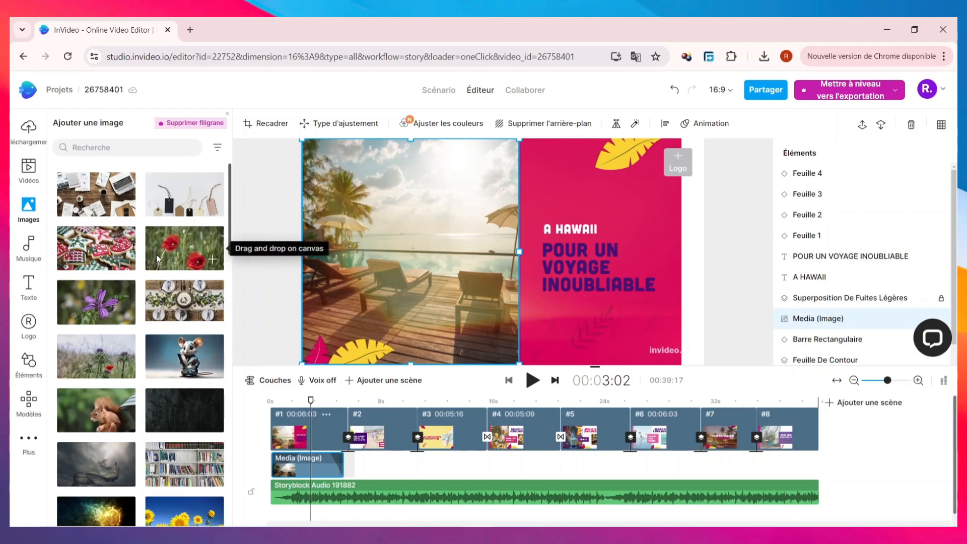
pyautogui.click(117, 148)
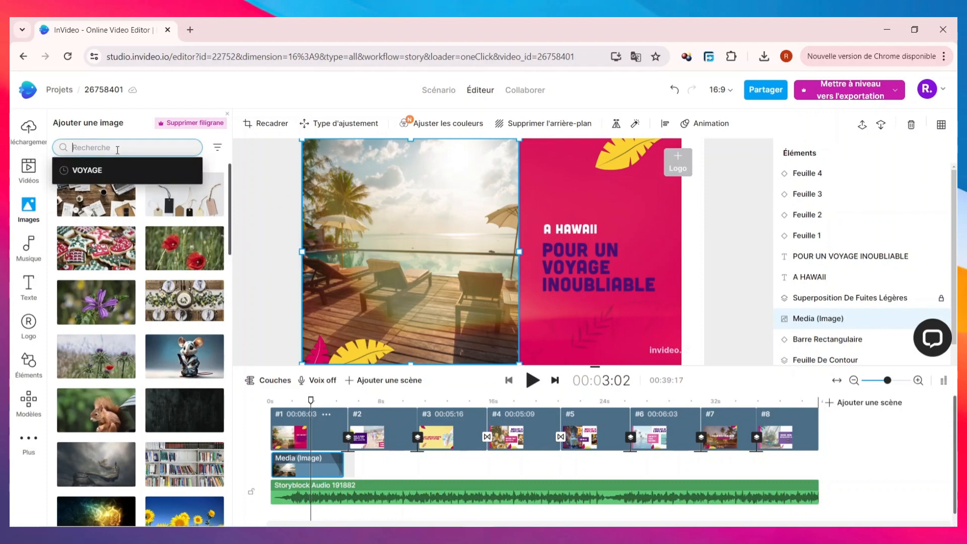
pyautogui.scroll(-5, 96, 312)
pyautogui.moveTo(96, 324); pyautogui.dragTo(383, 258)
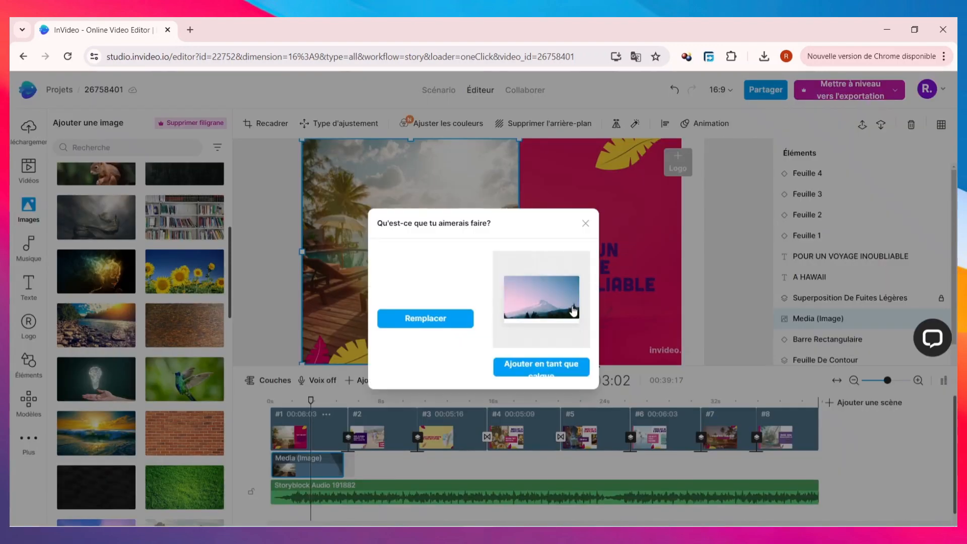
pyautogui.click(426, 322)
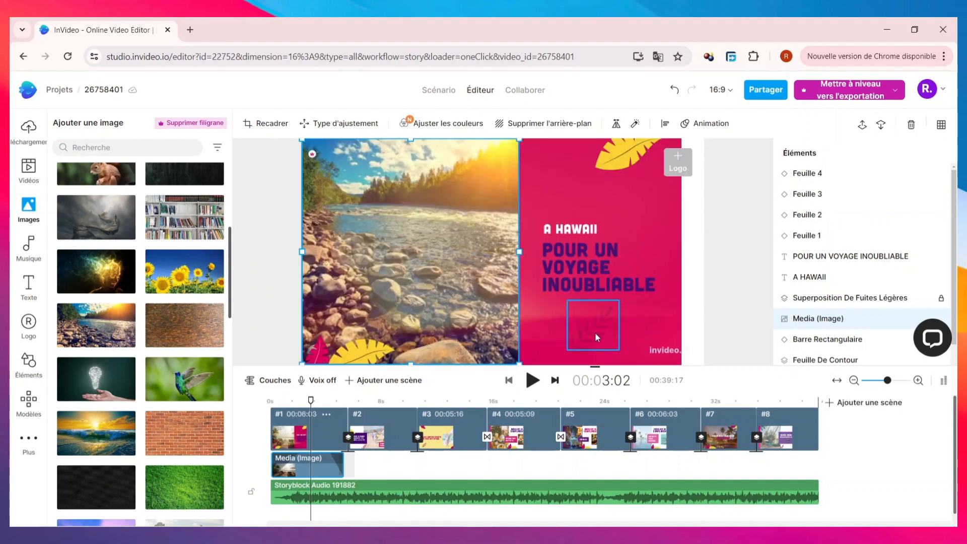
# Delete the white "Barre Rectangulaire" element at the edge of scene 1.
pyautogui.scroll(-2, 846, 302)
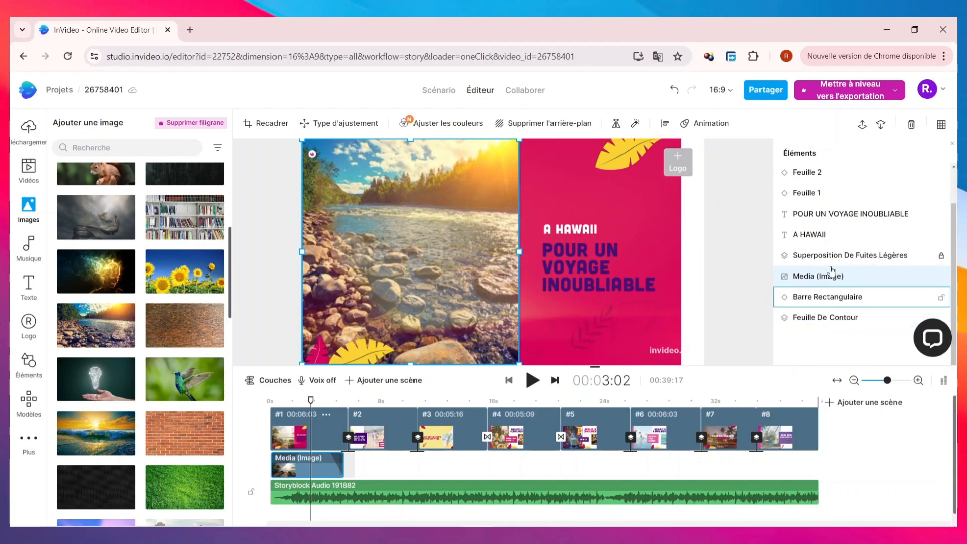
pyautogui.scroll(2, 857, 251)
pyautogui.scroll(-2, 836, 242)
pyautogui.click(830, 301)
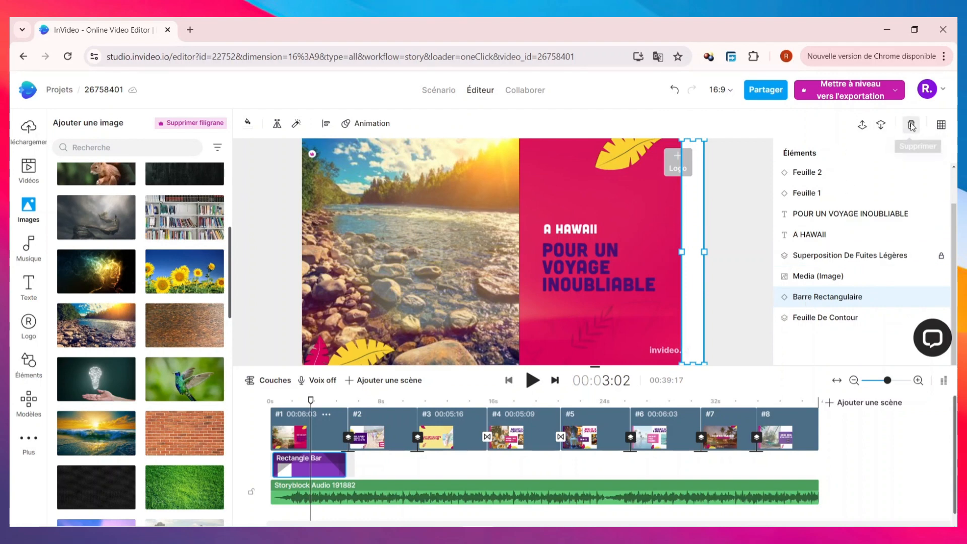
pyautogui.click(911, 125)
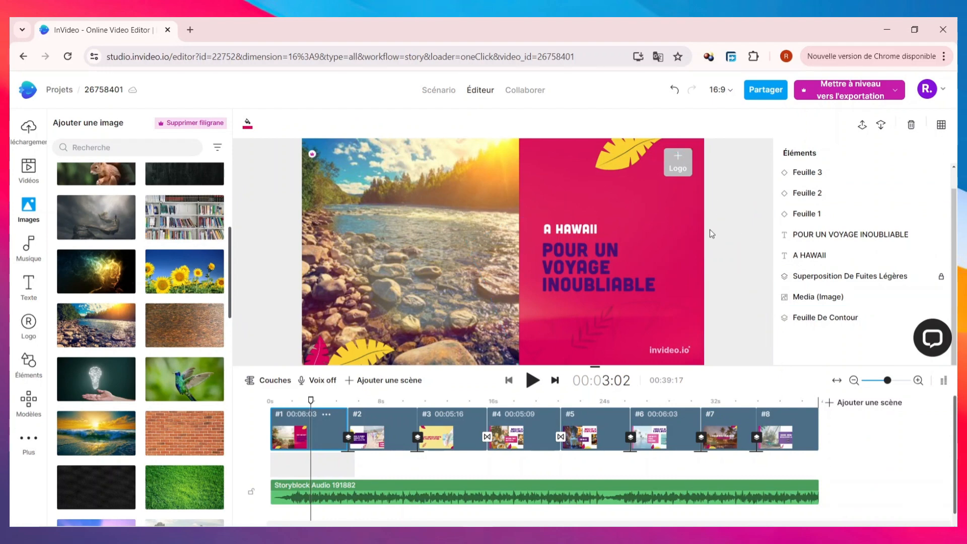
# Play scene 1 from the beginning of the timeline to preview the edited photo and texts, and pause near its end.
pyautogui.press('space')
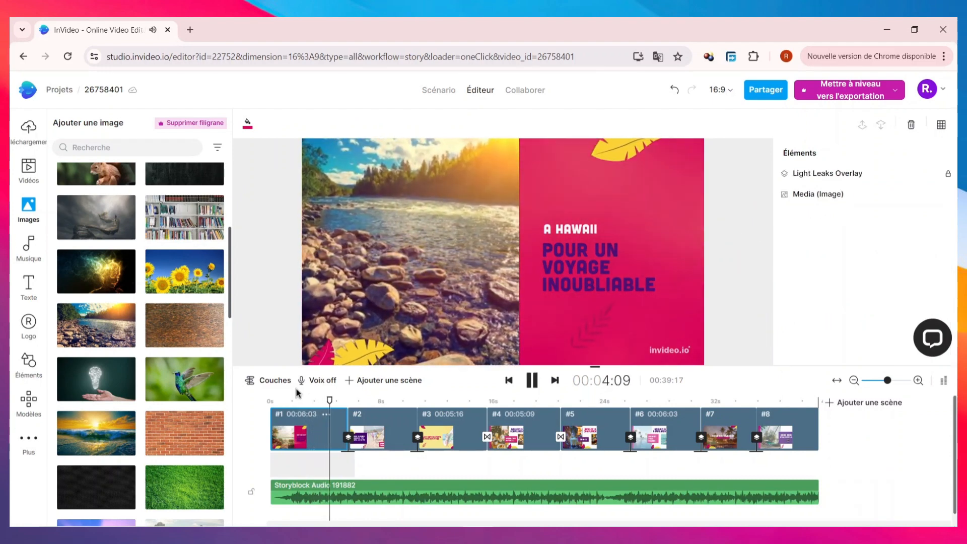
pyautogui.moveTo(338, 400); pyautogui.dragTo(261, 397)
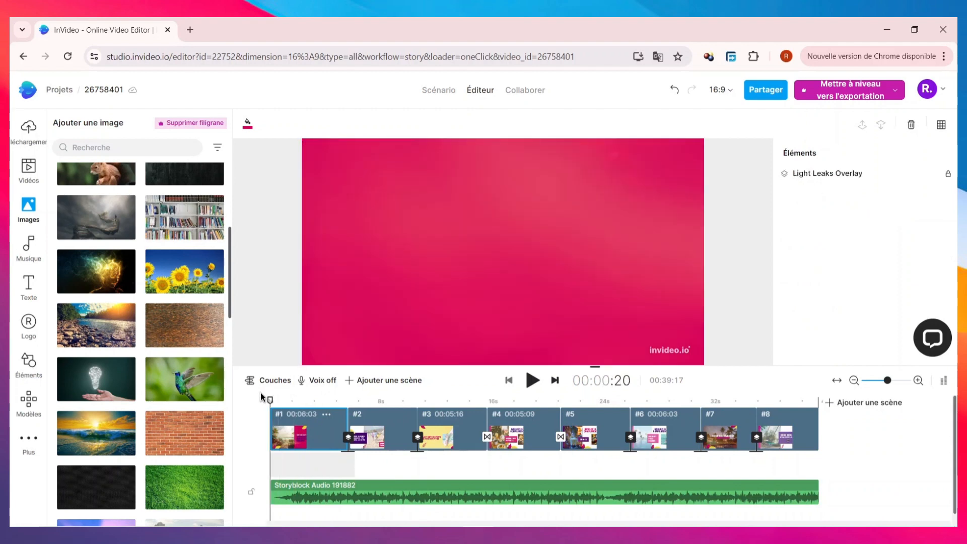
pyautogui.press('space')
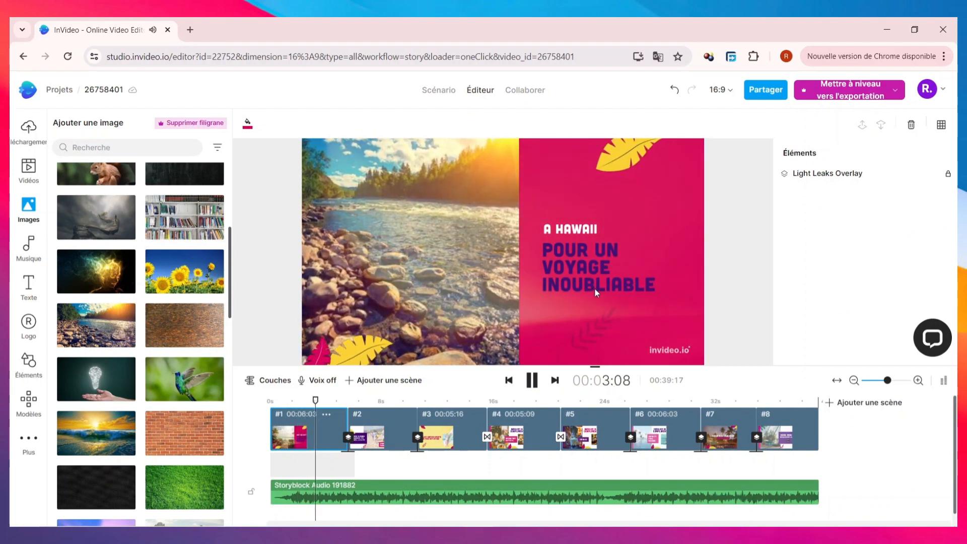
pyautogui.press('space')
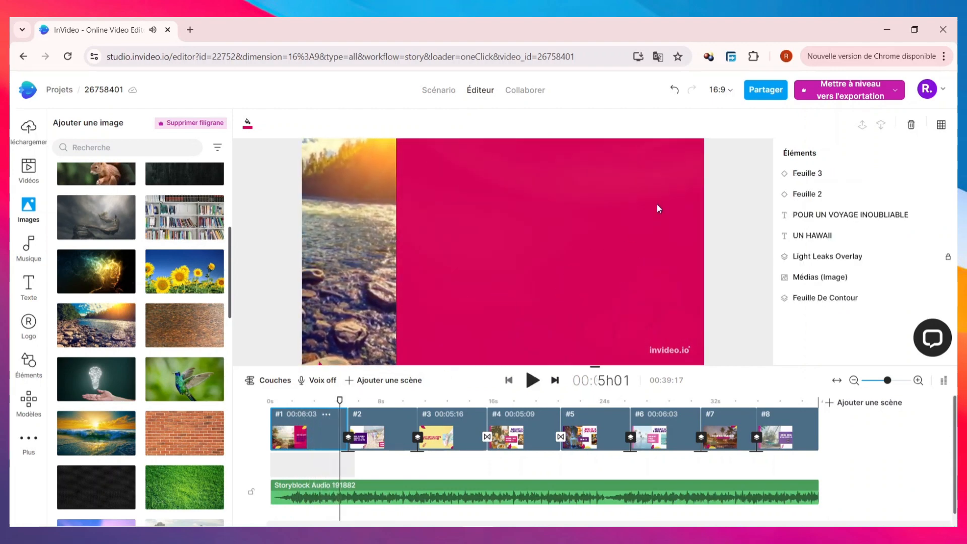
# Examine the entrance animation types offered for the "Feuille 3" leaf, such as Zoom, Tourner and Se brouiller.
pyautogui.click(817, 195)
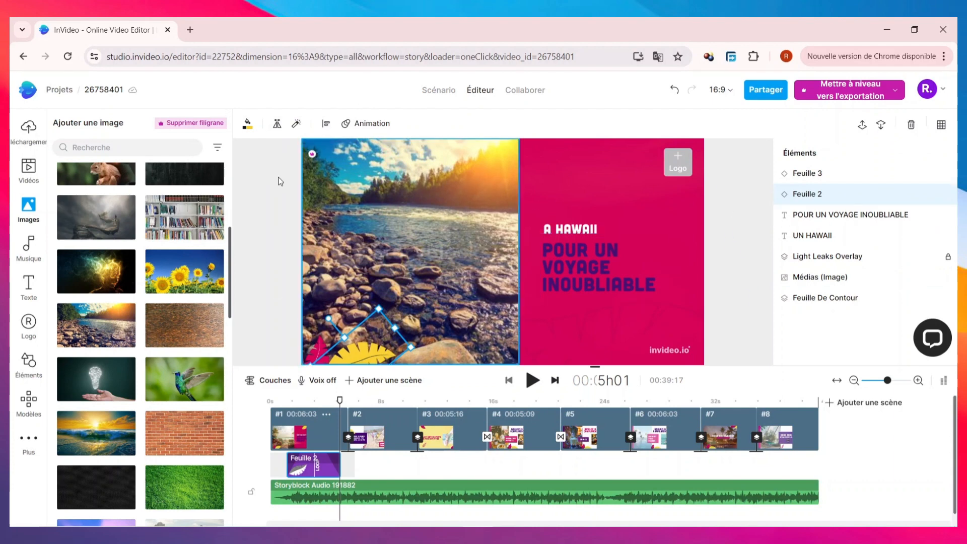
pyautogui.click(808, 174)
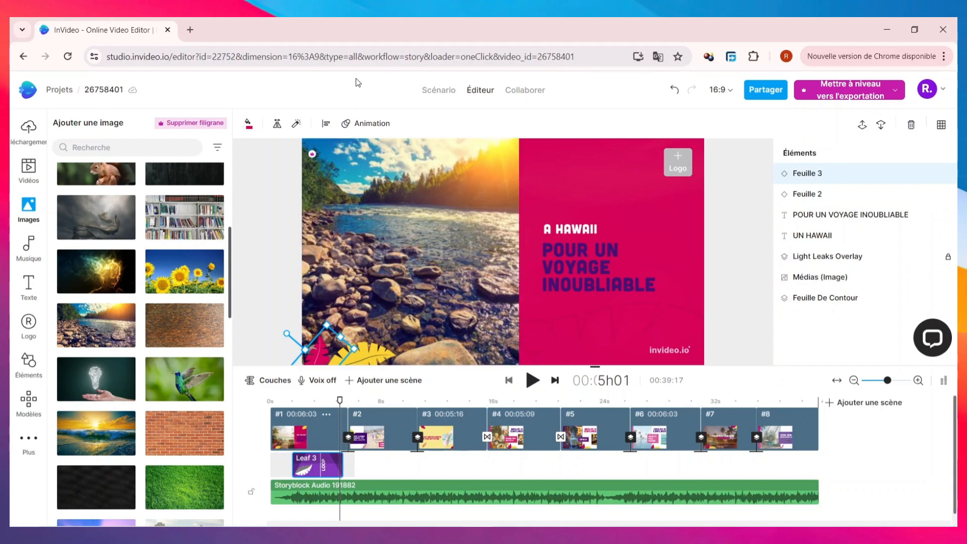
pyautogui.click(370, 125)
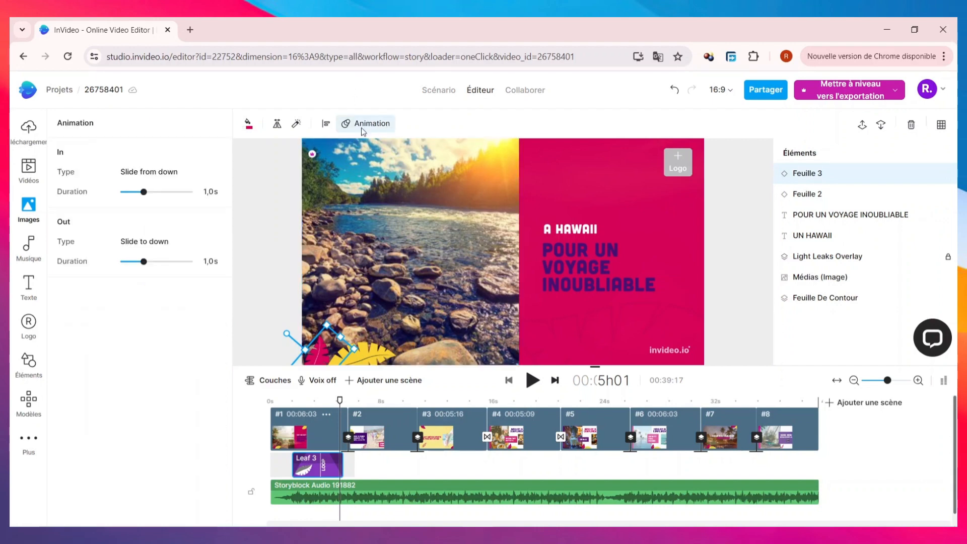
pyautogui.click(170, 175)
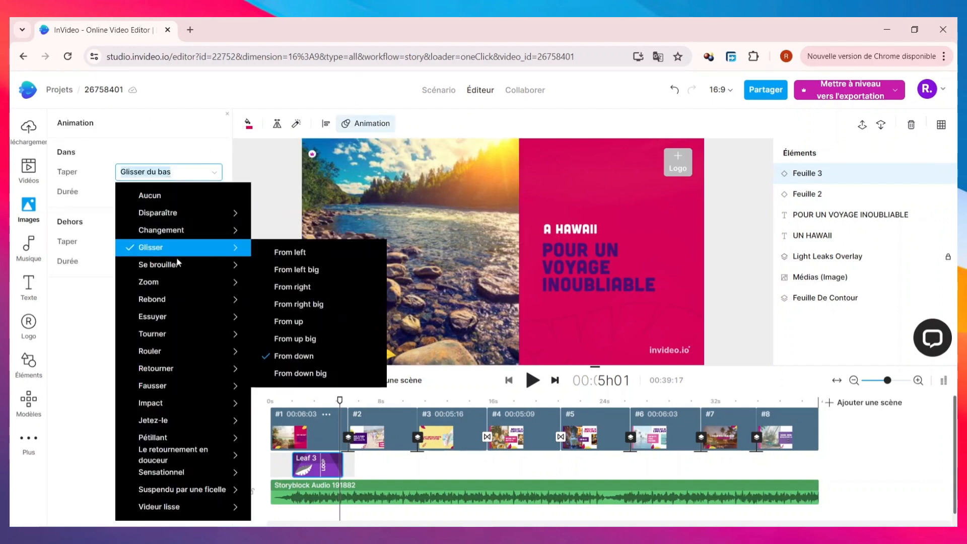
pyautogui.moveTo(177, 276)
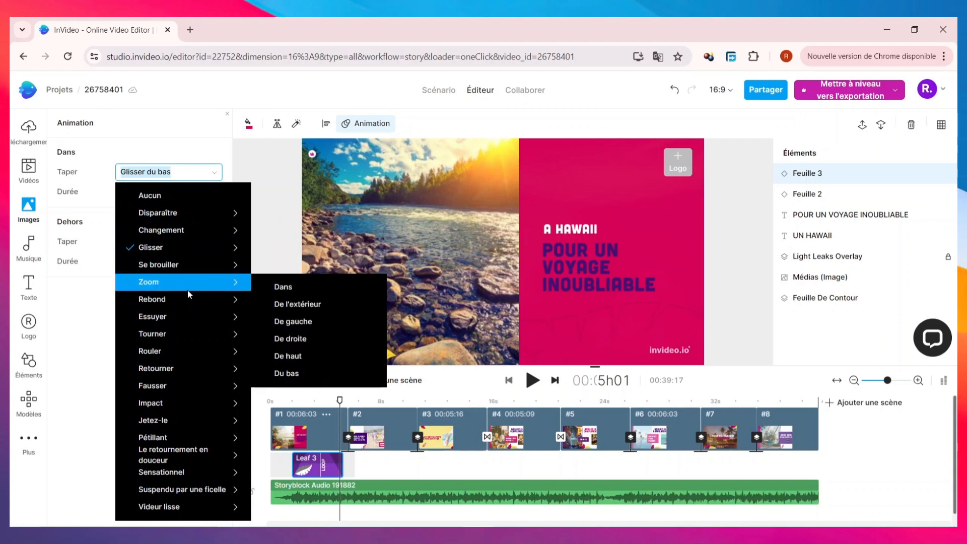
pyautogui.moveTo(182, 297)
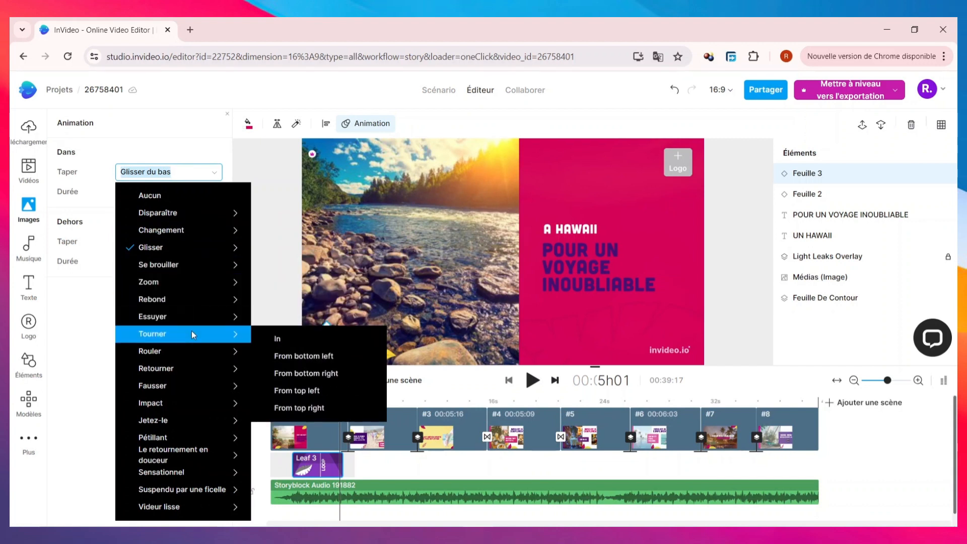
pyautogui.moveTo(201, 351)
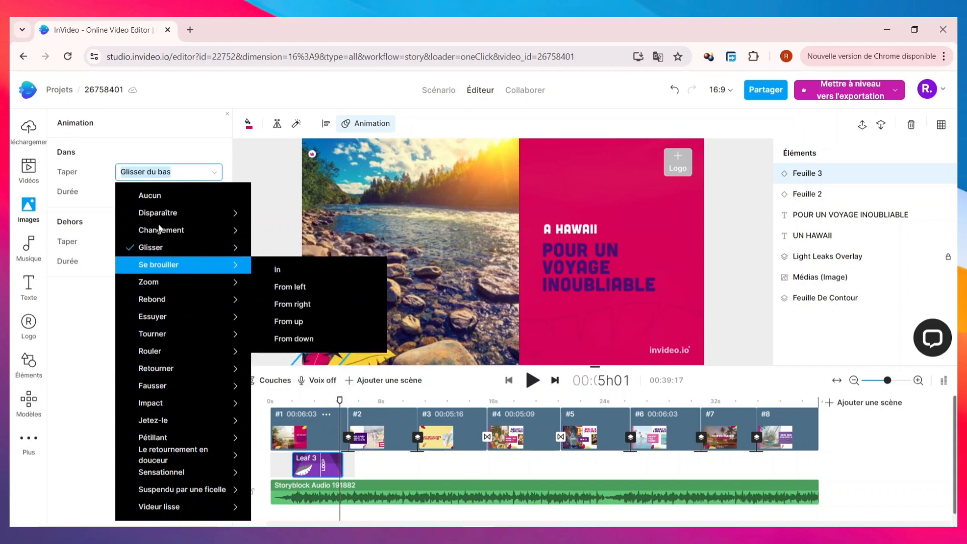
pyautogui.click(87, 343)
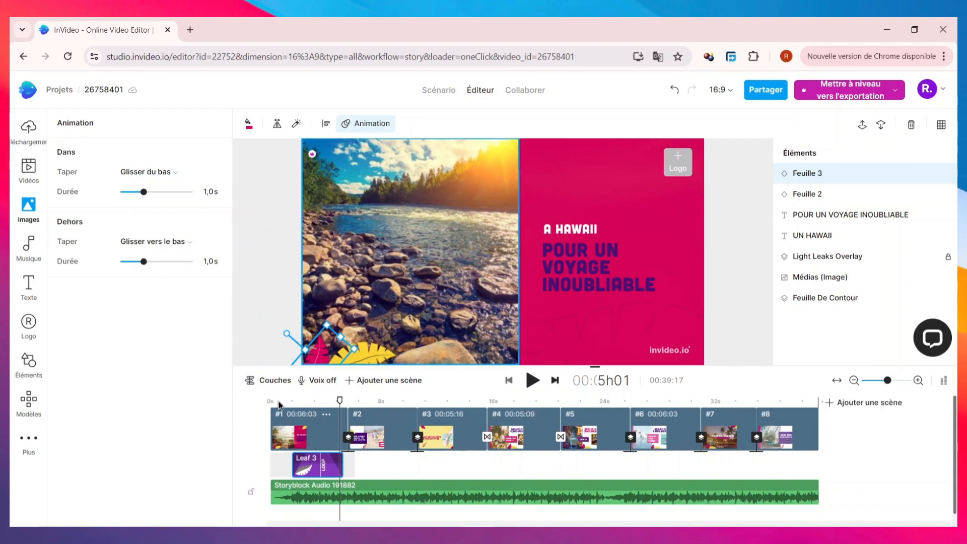
# Set the river image's entrance animation to "Rouler" with the "De droite" direction.
pyautogui.click(490, 262)
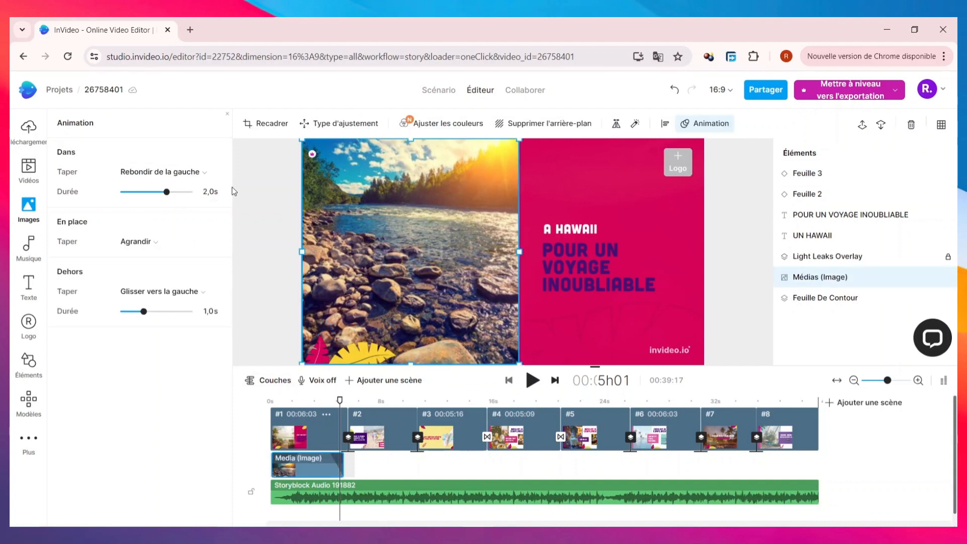
pyautogui.click(167, 177)
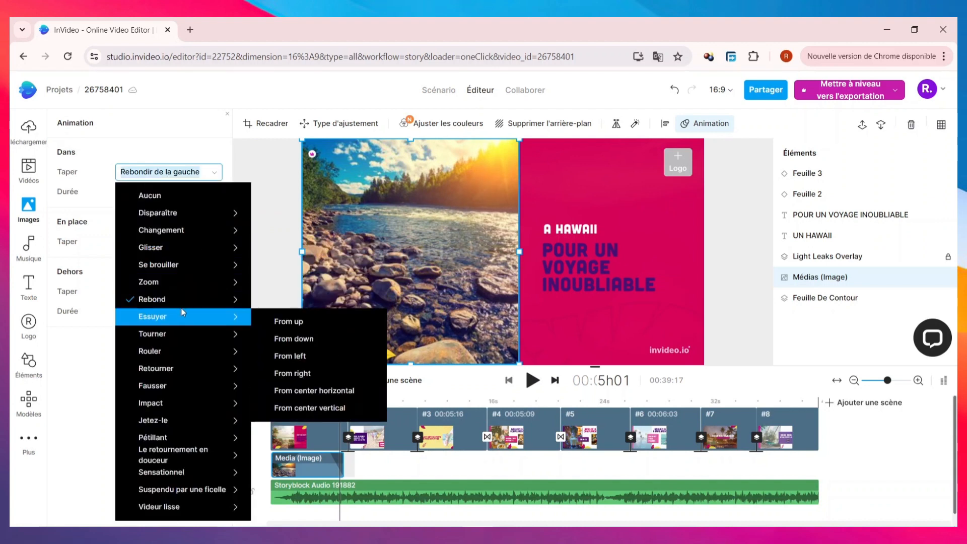
pyautogui.click(95, 343)
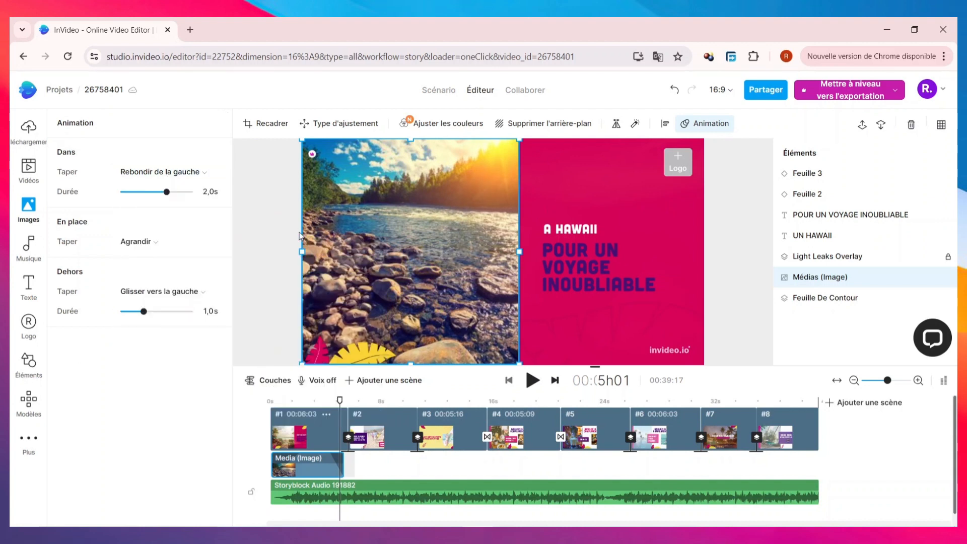
pyautogui.click(177, 176)
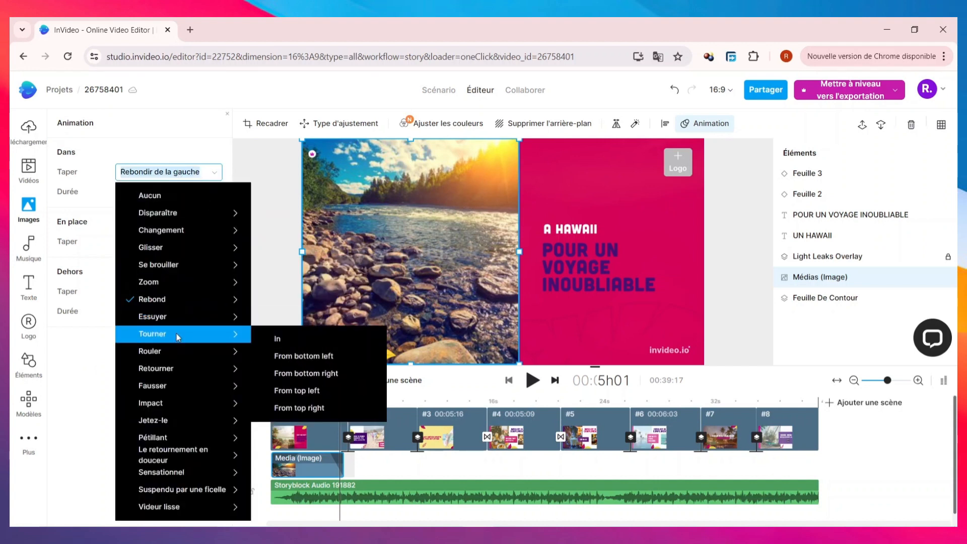
pyautogui.moveTo(222, 351)
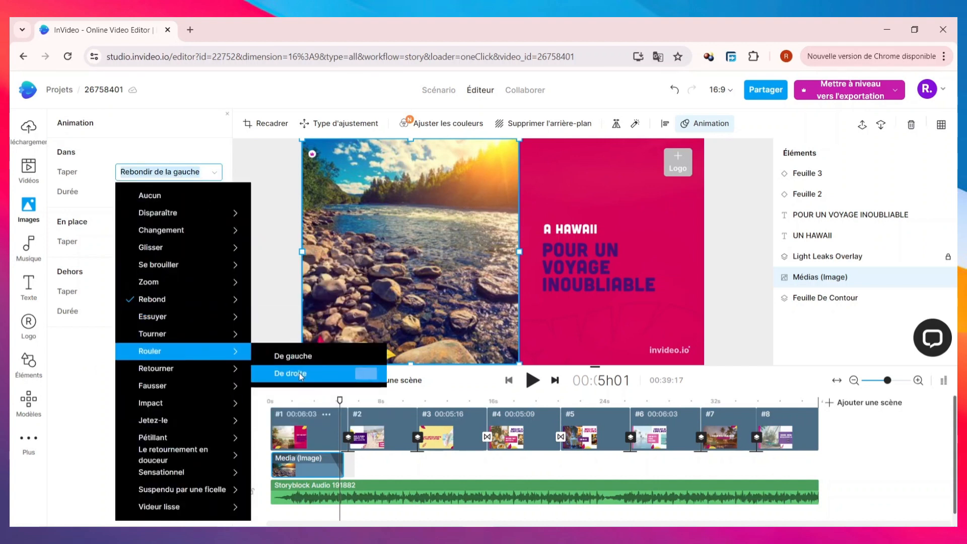
pyautogui.click(299, 372)
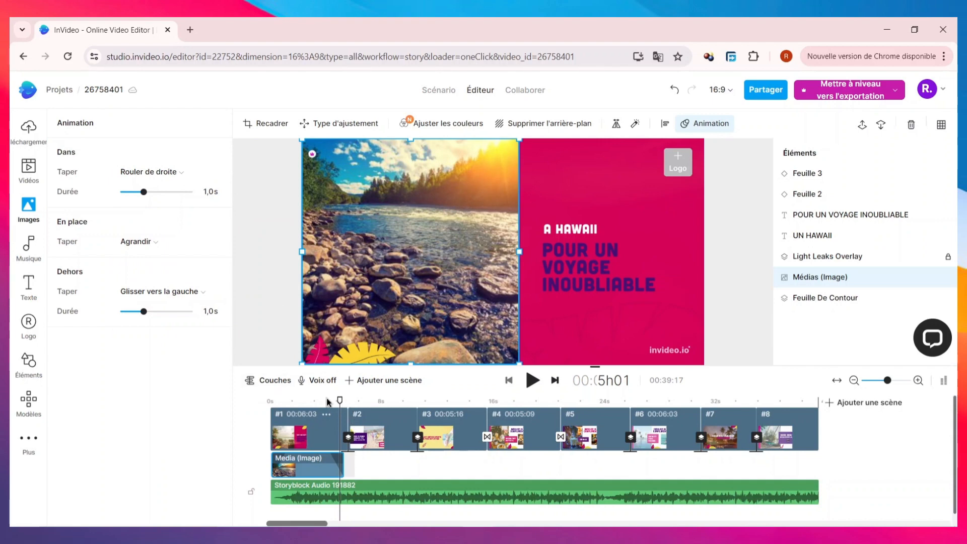
# Play scene 1 through to the start of scene 2 to preview the image animation, and close the animation settings.
pyautogui.moveTo(338, 399); pyautogui.dragTo(298, 398)
pyautogui.press('space')
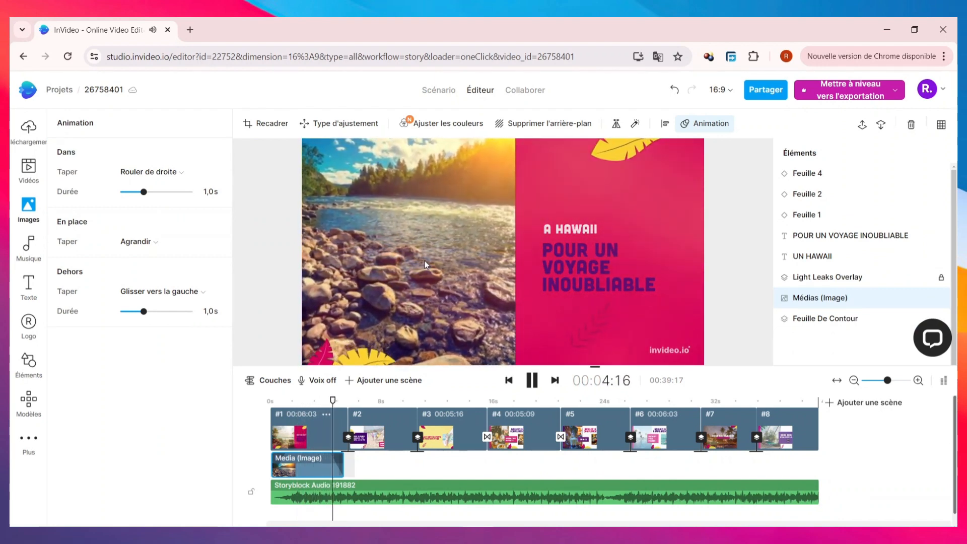
pyautogui.press('space')
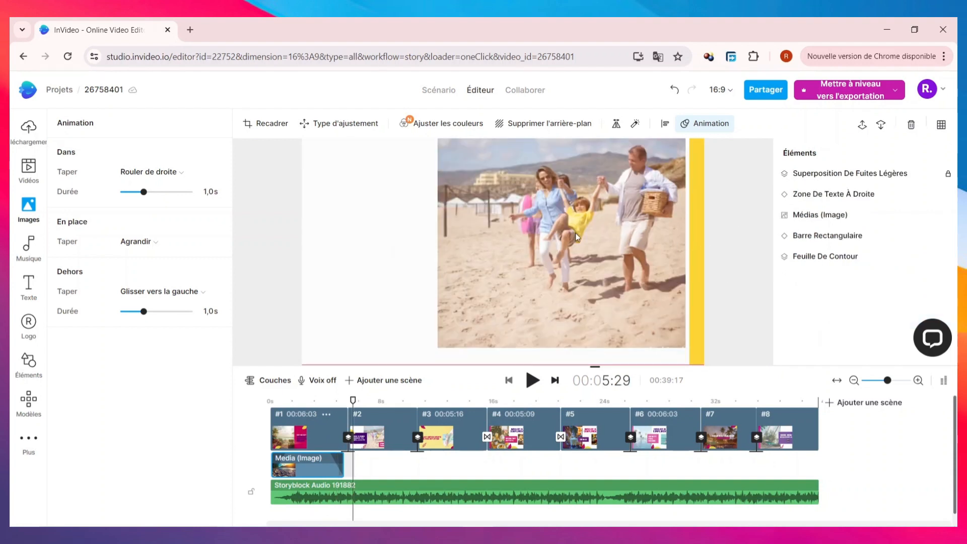
pyautogui.click(892, 181)
pyautogui.click(227, 114)
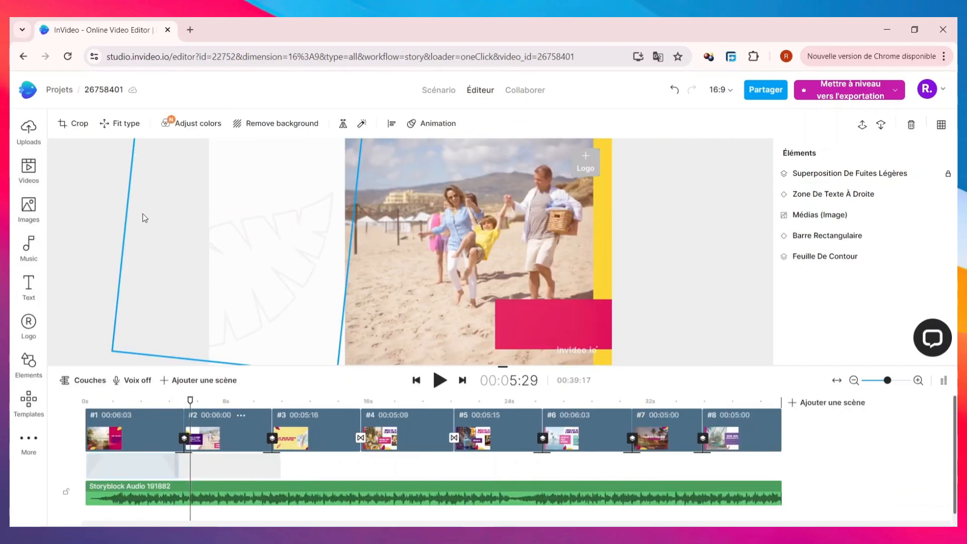
# Add the 12-second iStock video of the cross on a roof to scene 2, trimmed to fit the scene's length.
pyautogui.click(20, 176)
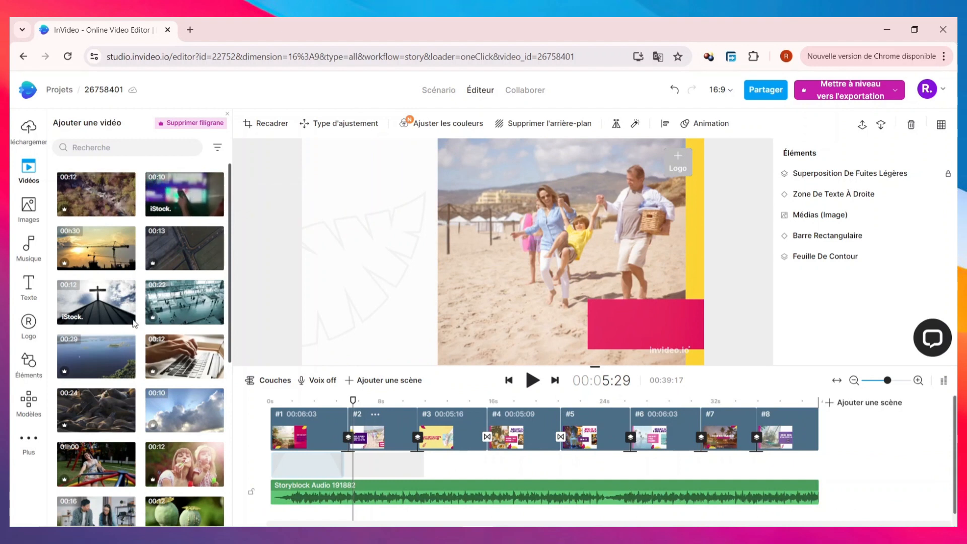
pyautogui.moveTo(86, 308); pyautogui.dragTo(352, 428)
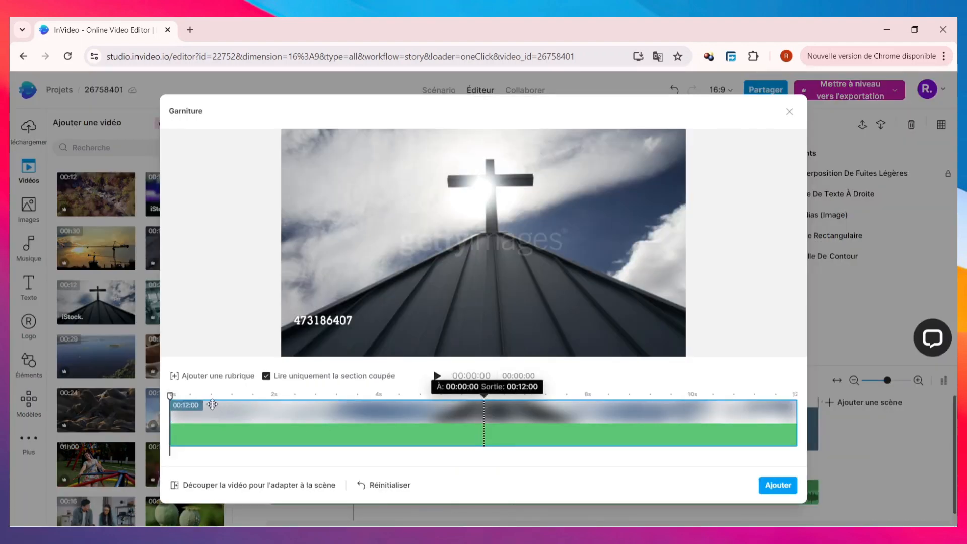
pyautogui.click(202, 485)
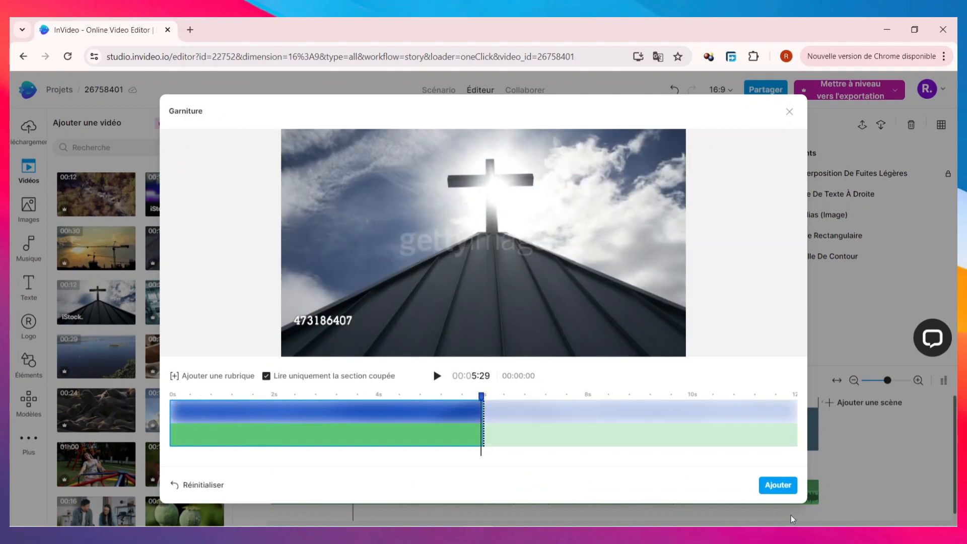
pyautogui.click(778, 484)
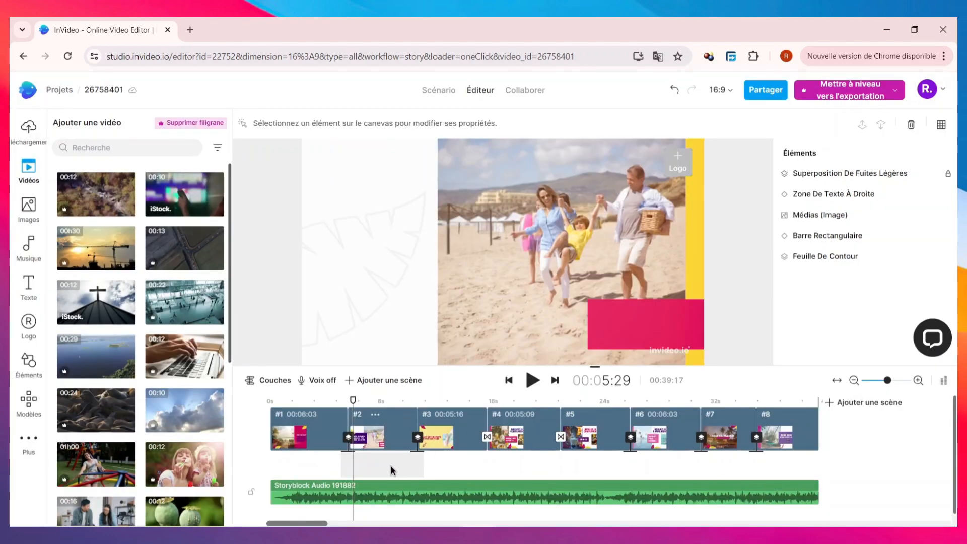
# Enlarge the cross video to fill the whole canvas and shorten its clip at both ends within scene 2.
pyautogui.click(408, 464)
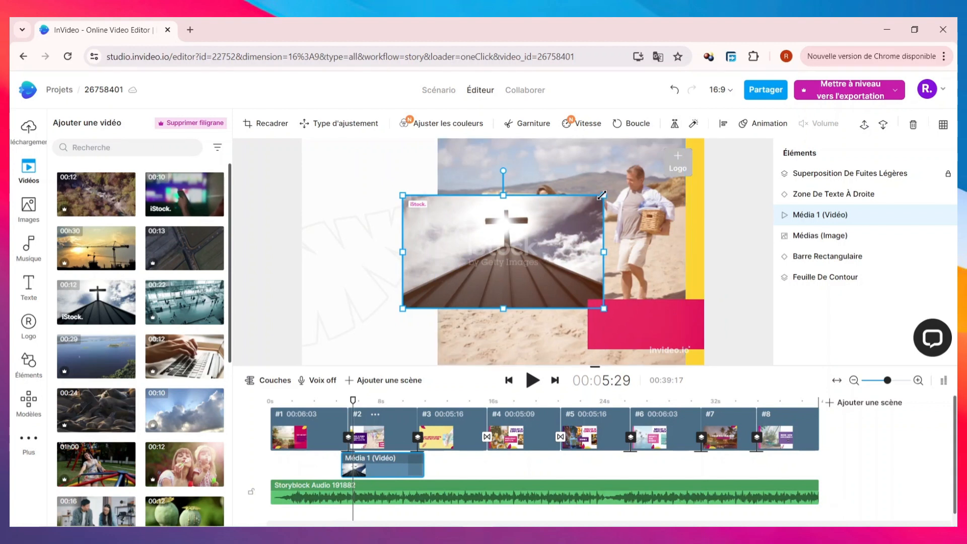
pyautogui.moveTo(605, 195); pyautogui.dragTo(705, 140)
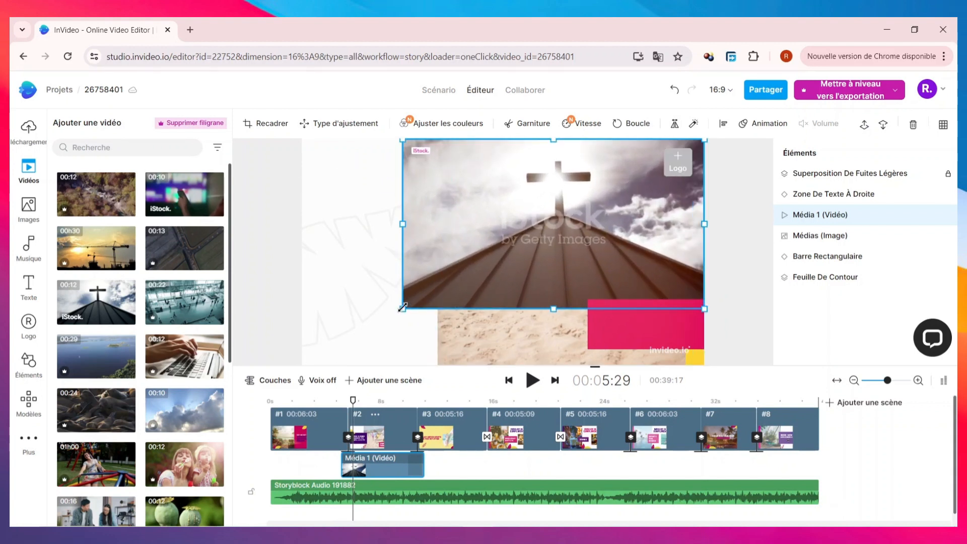
pyautogui.moveTo(402, 306); pyautogui.dragTo(302, 363)
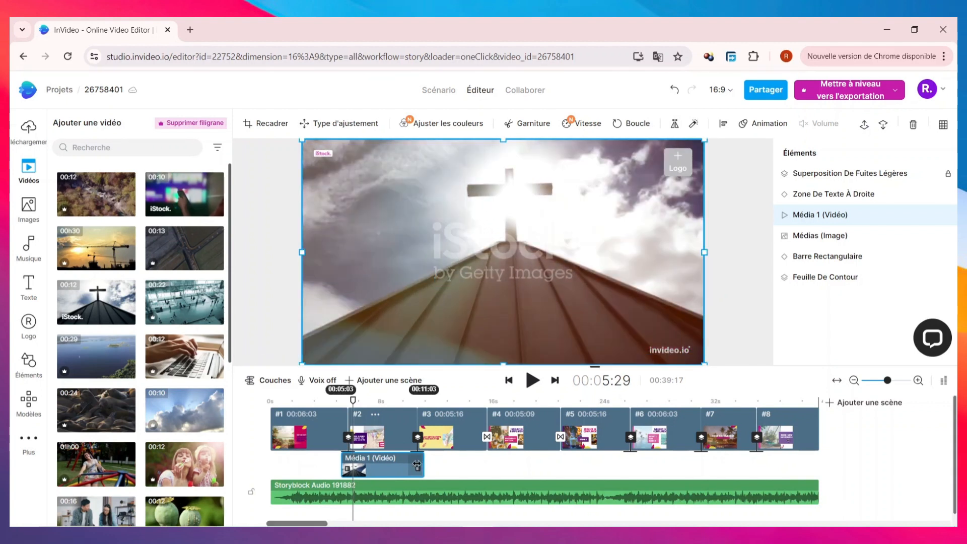
pyautogui.moveTo(417, 464); pyautogui.dragTo(384, 474)
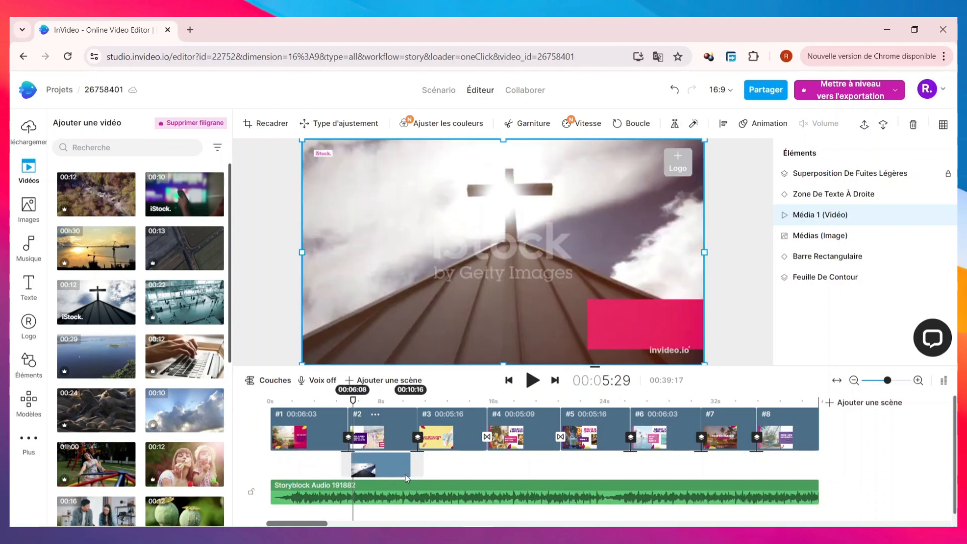
# Delete the Storyblock audio track and play part of scene 2 to preview the added video.
pyautogui.click(486, 497)
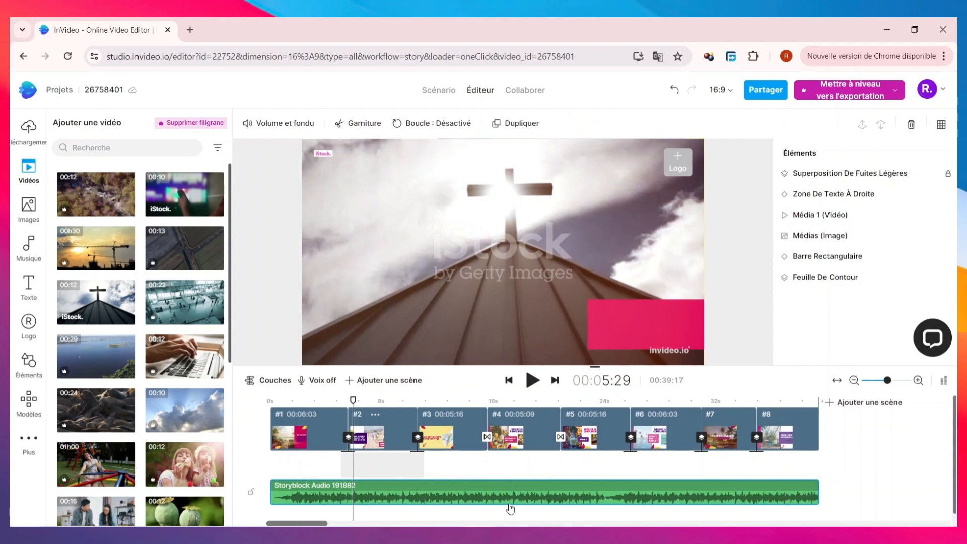
pyautogui.click(909, 131)
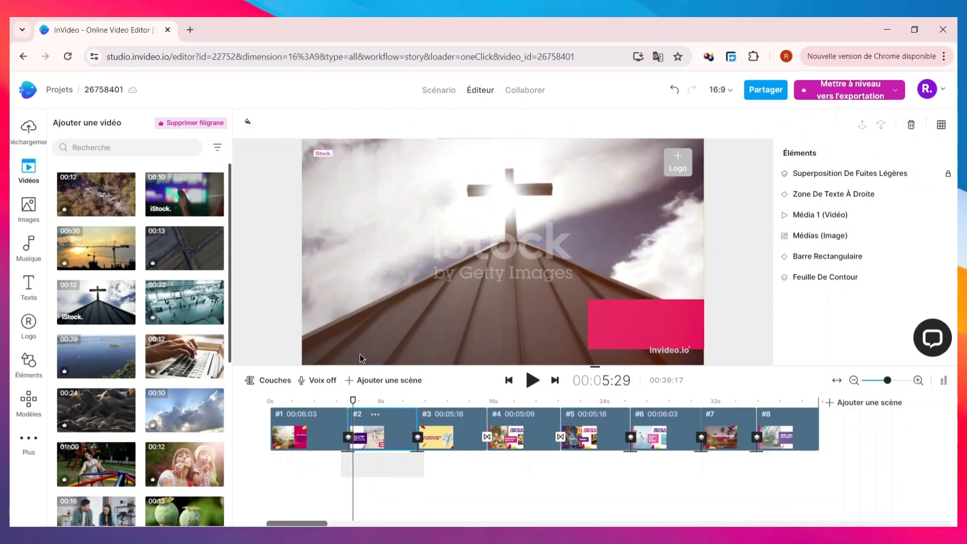
pyautogui.press('space')
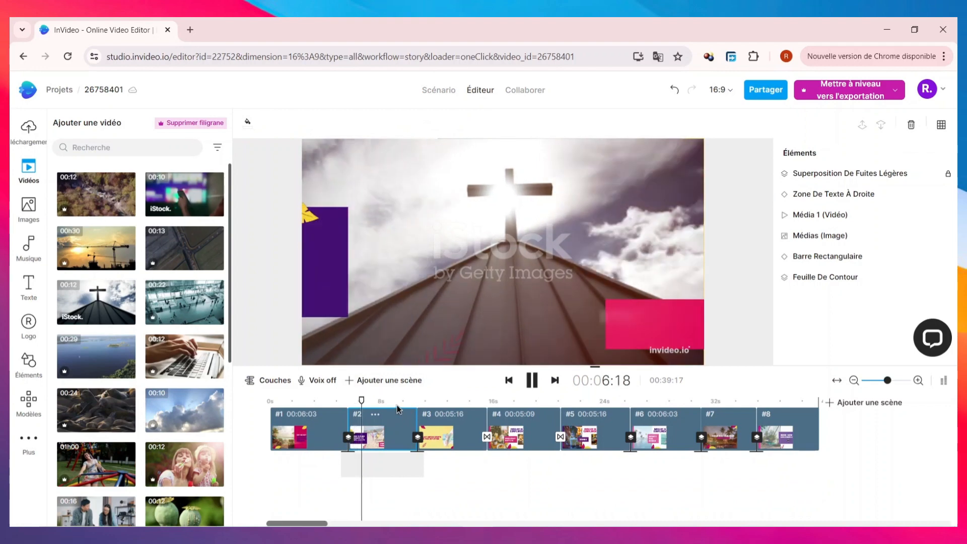
pyautogui.press('space')
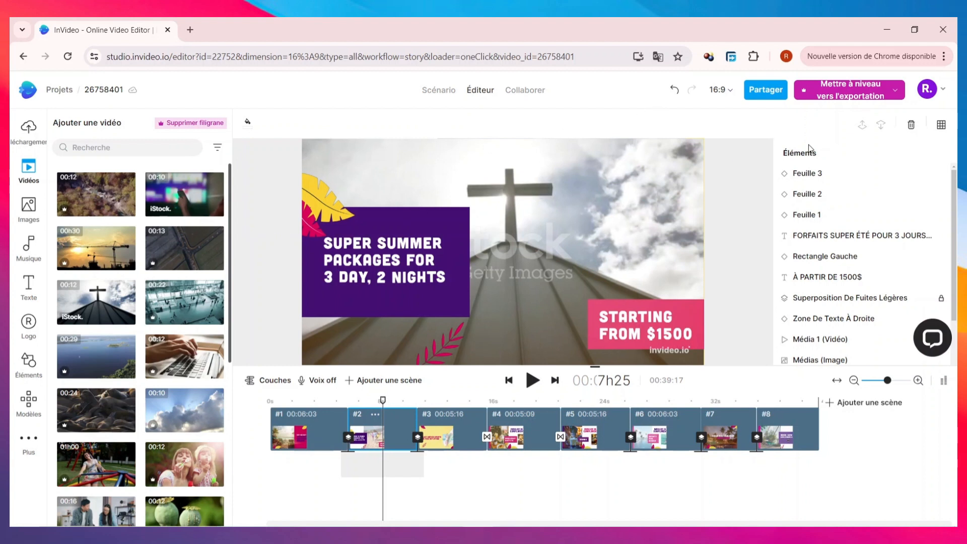
# Examine the export quality options and the annual Entreprise and Illimité upgrade plans, and close the plan overview.
pyautogui.click(869, 94)
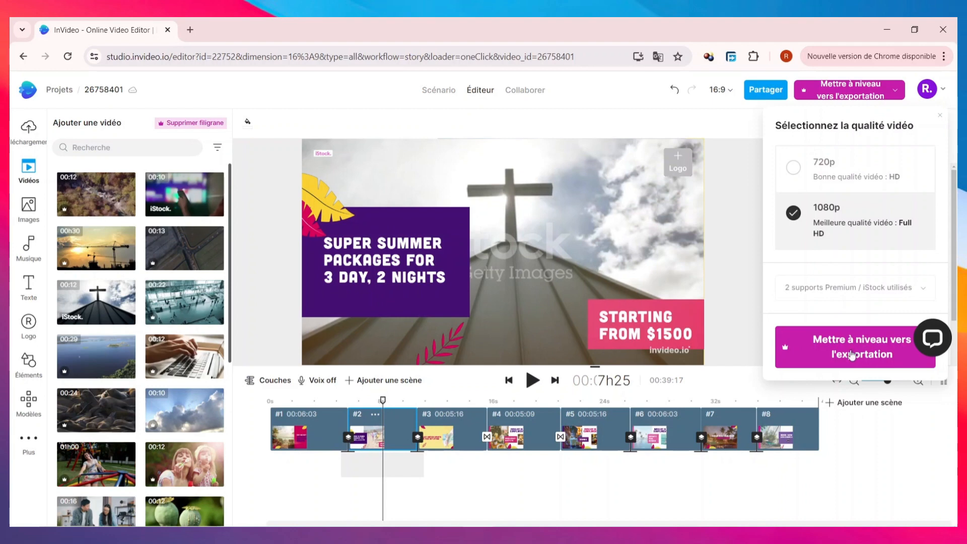
pyautogui.click(856, 354)
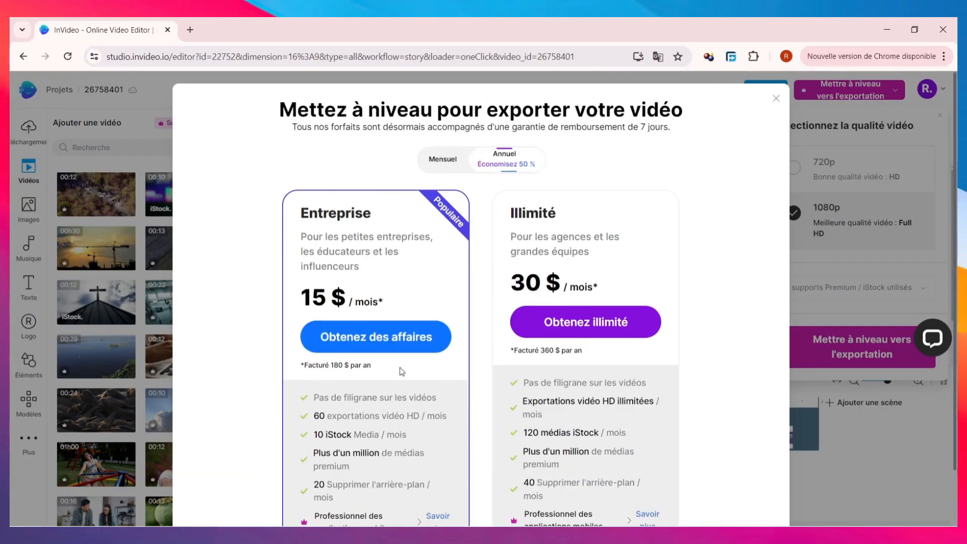
pyautogui.scroll(-2, 381, 415)
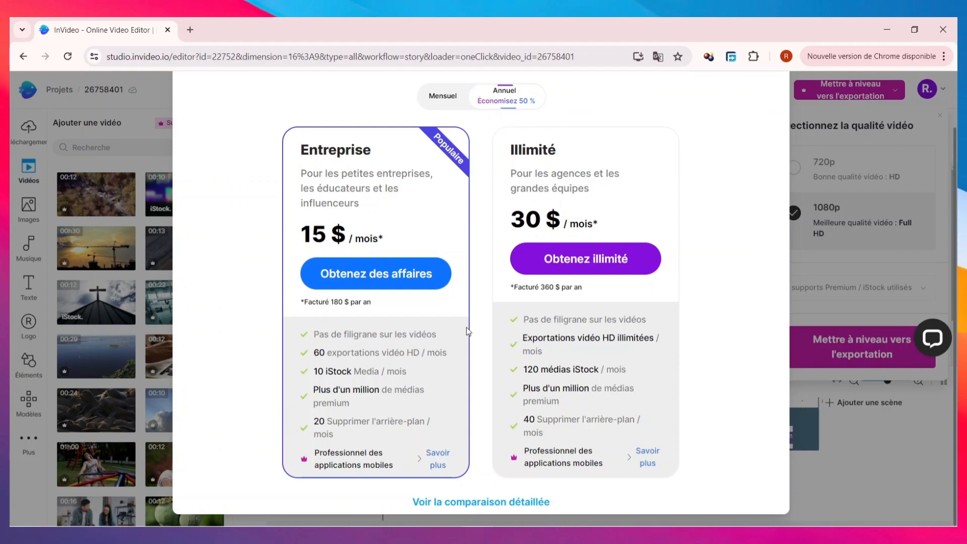
pyautogui.scroll(2, 764, 374)
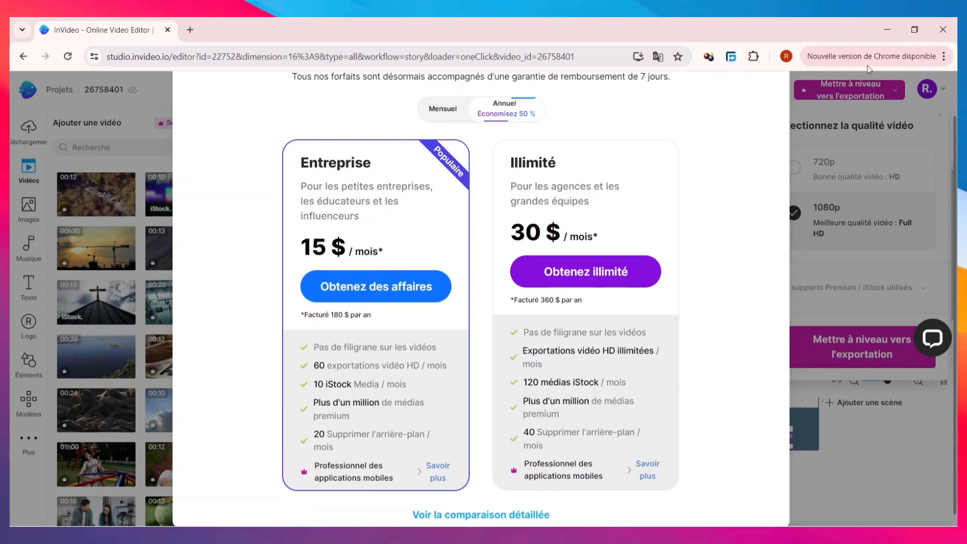
pyautogui.click(855, 170)
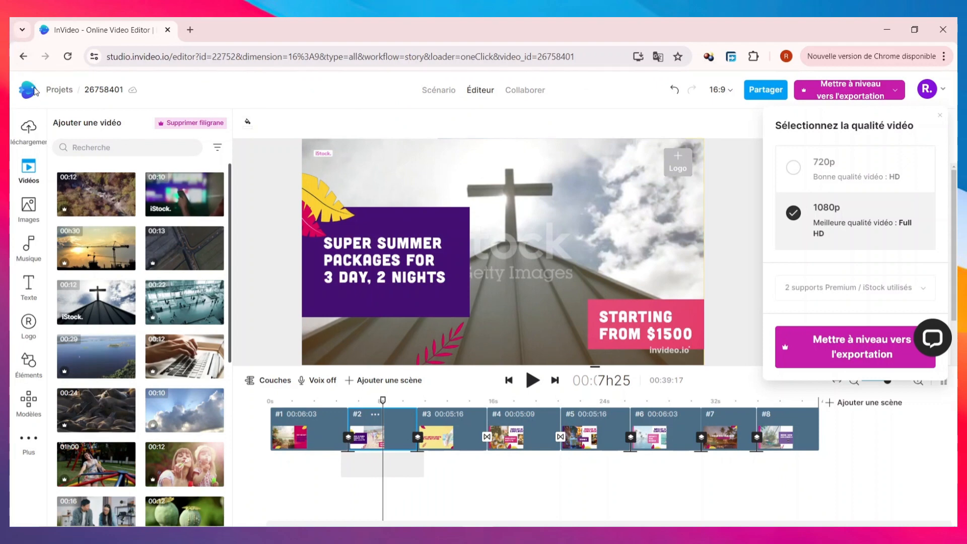
# Return to the dashboard, open the "Texte IA en vidéo" workflow and look through its suggested templates.
pyautogui.click(32, 92)
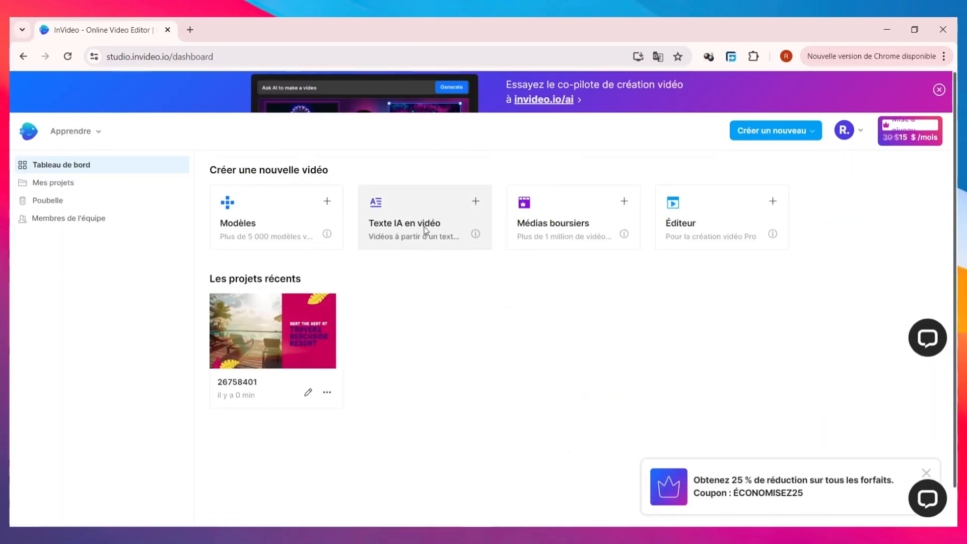
pyautogui.click(418, 210)
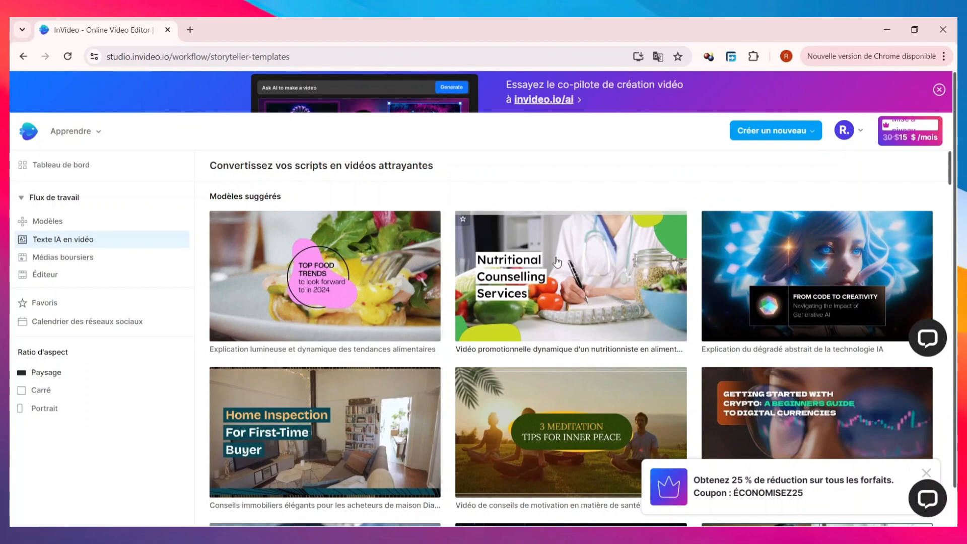
pyautogui.scroll(-6, 558, 282)
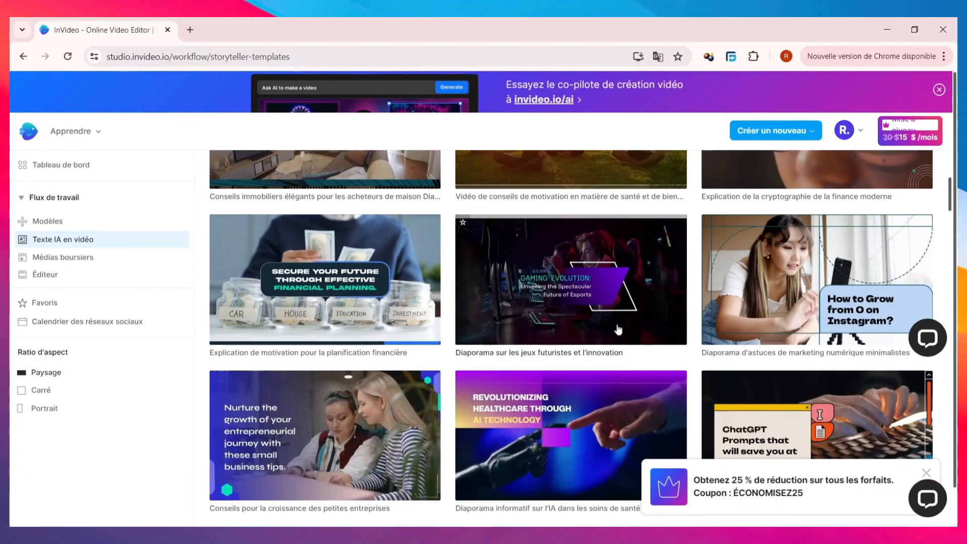
pyautogui.scroll(8, 574, 292)
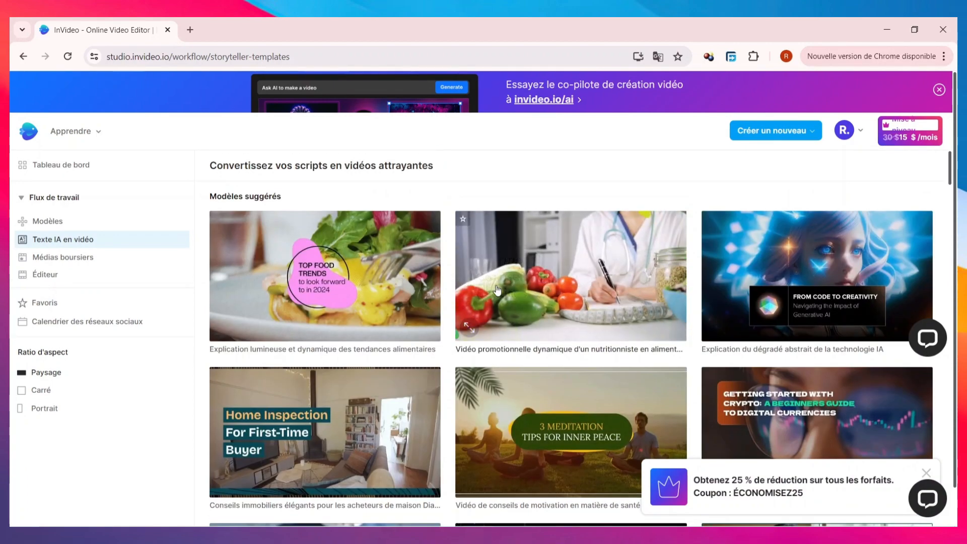
pyautogui.scroll(-3, 529, 333)
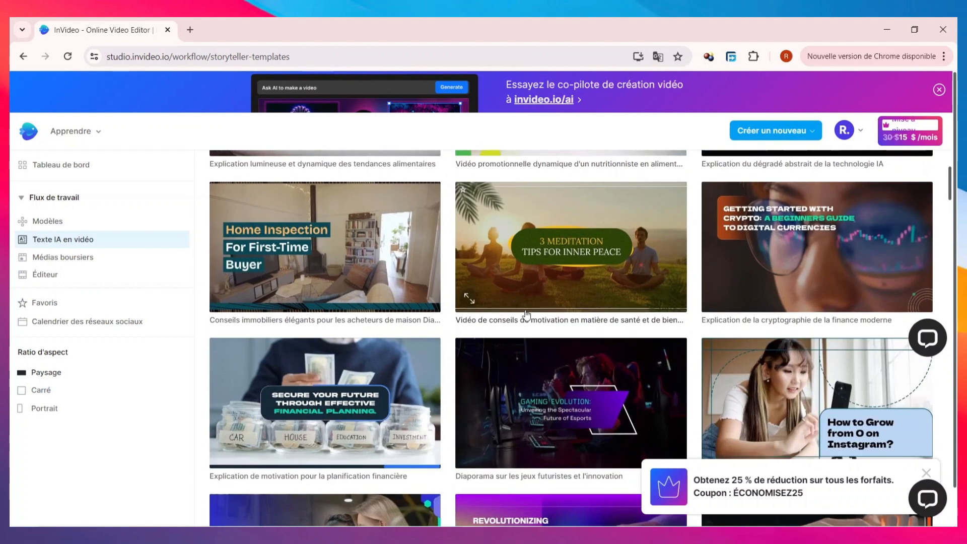
pyautogui.scroll(3, 535, 303)
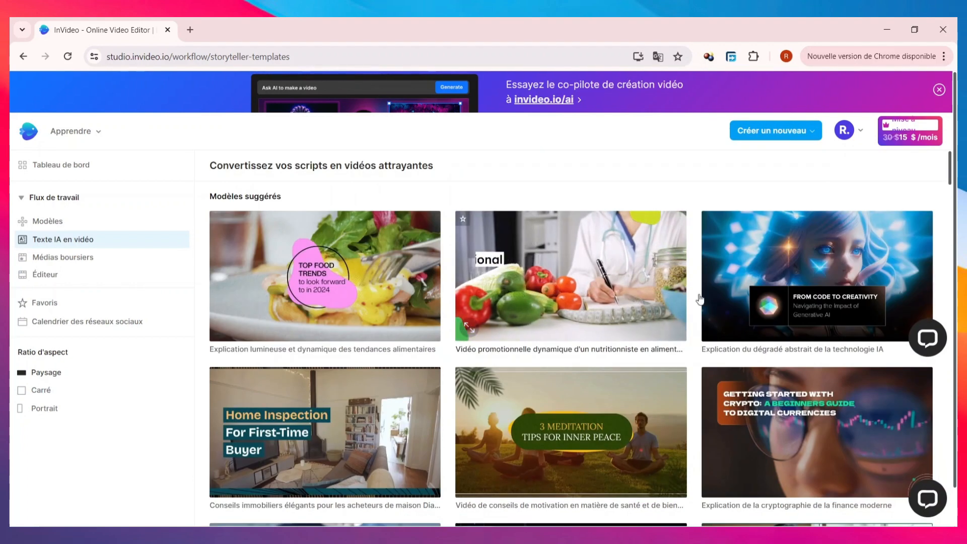
# Open the "Nutritional Counselling Services" nutritionist promo template and use it in the Paysage (16:9) format.
pyautogui.click(571, 279)
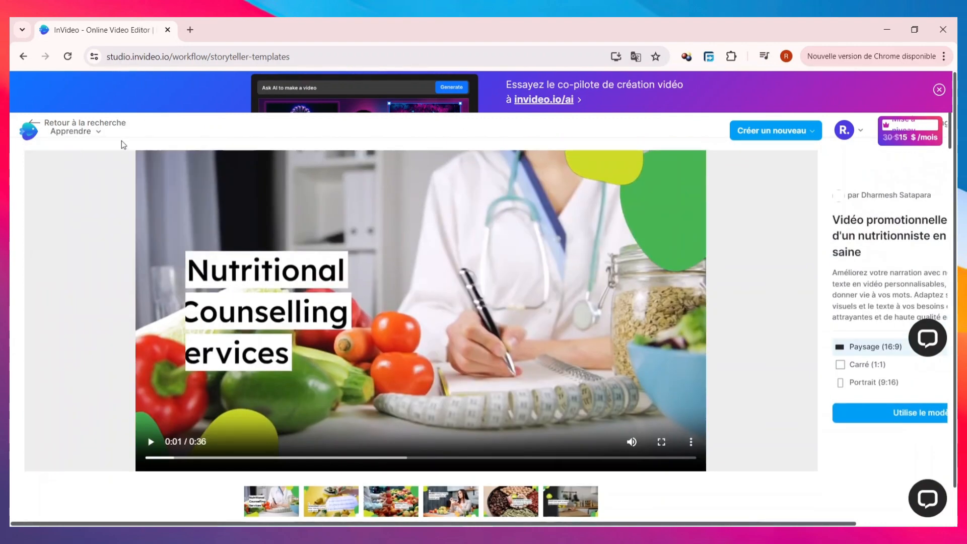
pyautogui.click(797, 137)
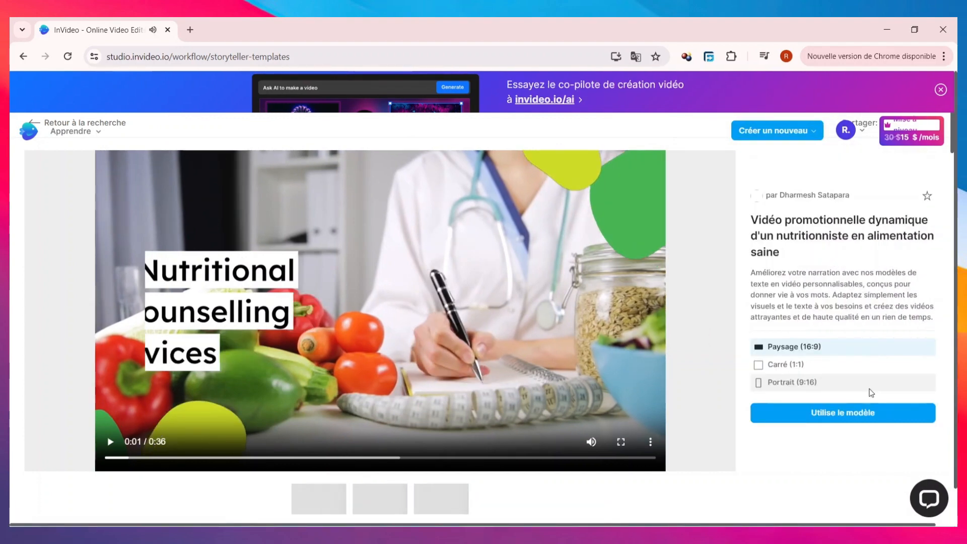
pyautogui.click(840, 409)
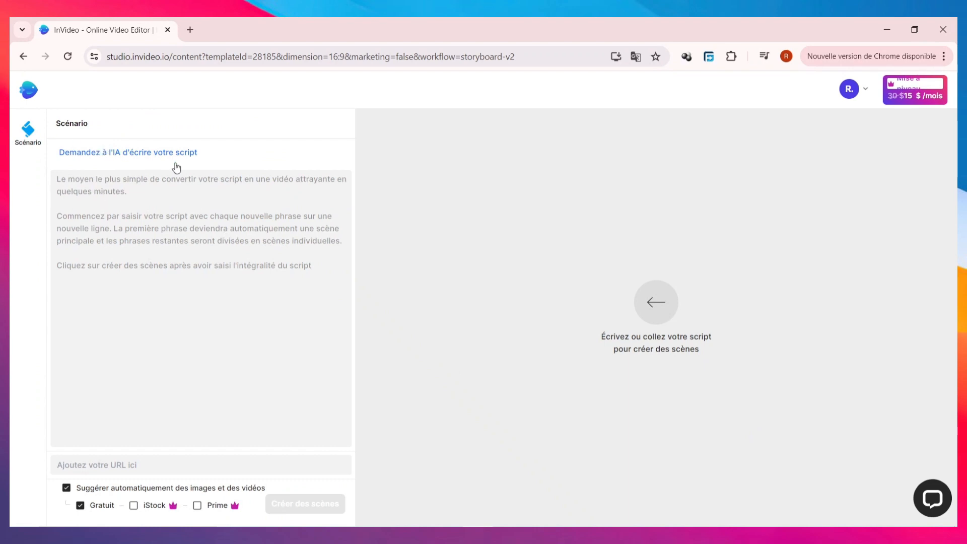
# Try to have the AI generate a script from the prompt "DONNE MOI UN SCRIPTE SUR LES 10 MEILLEUR FRUIT ET LEGUME".
pyautogui.click(142, 223)
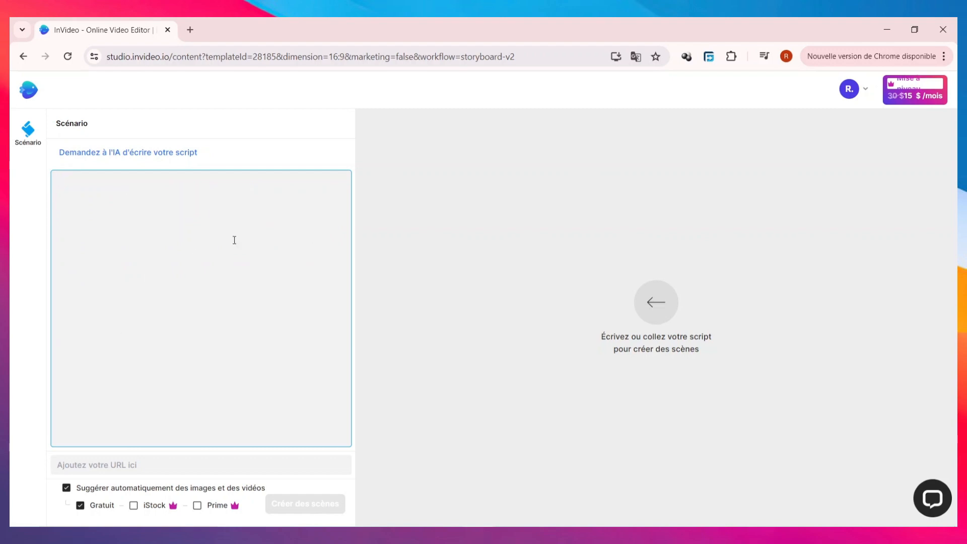
pyautogui.click(153, 156)
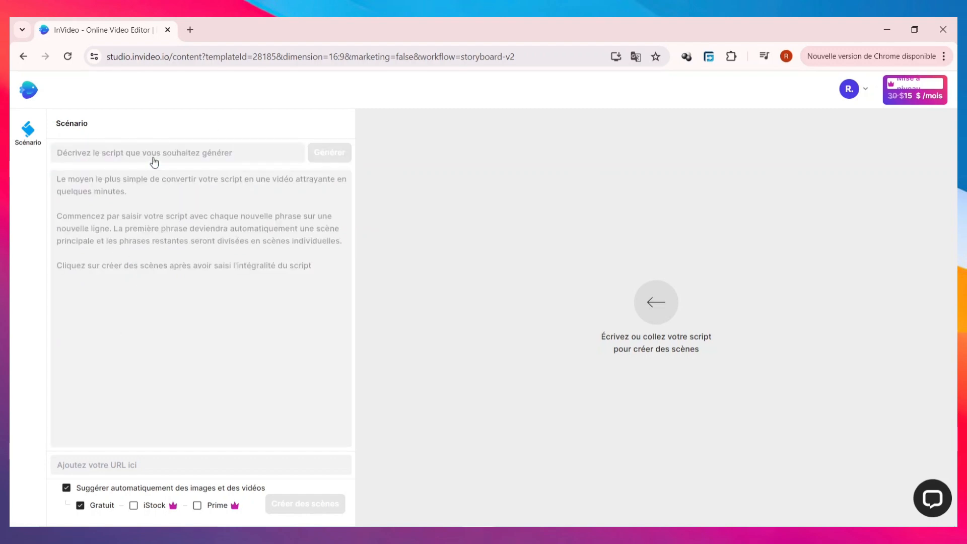
pyautogui.click(157, 150)
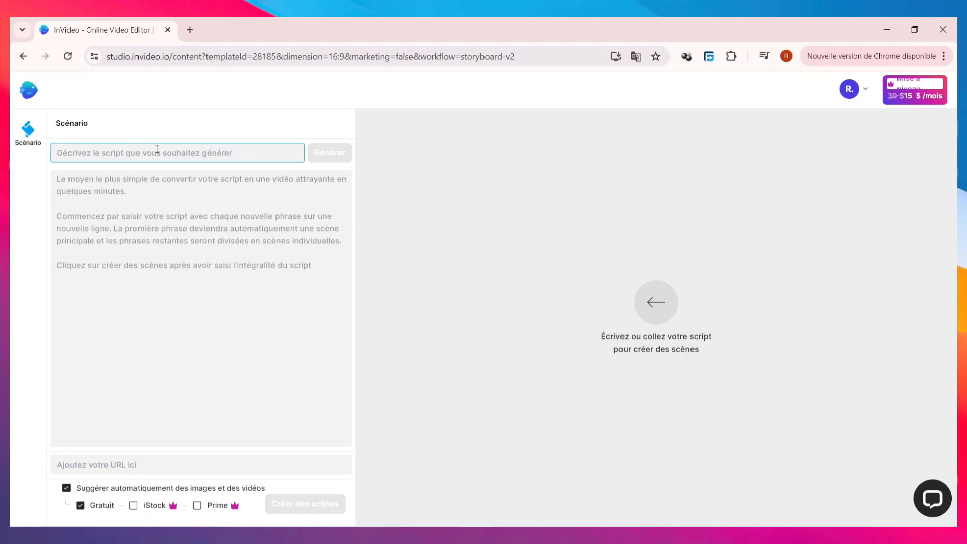
pyautogui.write('DON')
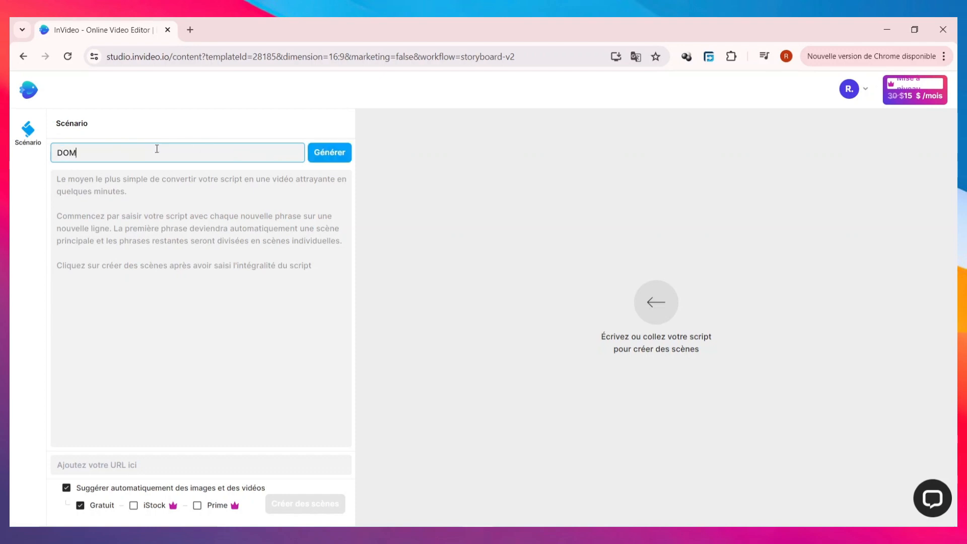
pyautogui.press('BackSpace')
pyautogui.write('NNE MOI')
pyautogui.write('UN SCRIPTE SUR LES 10 MEILLEUR FRUIT ET LEGUME')
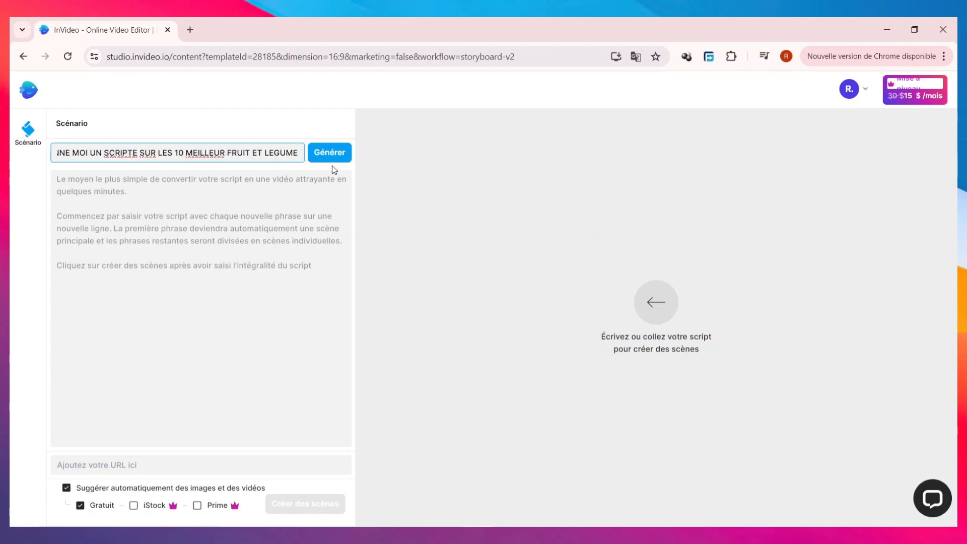
pyautogui.click(335, 152)
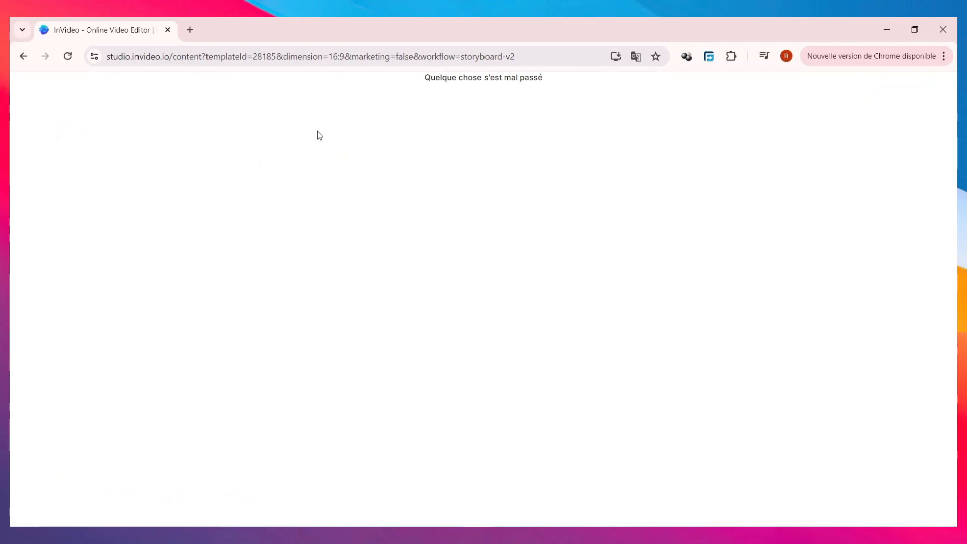